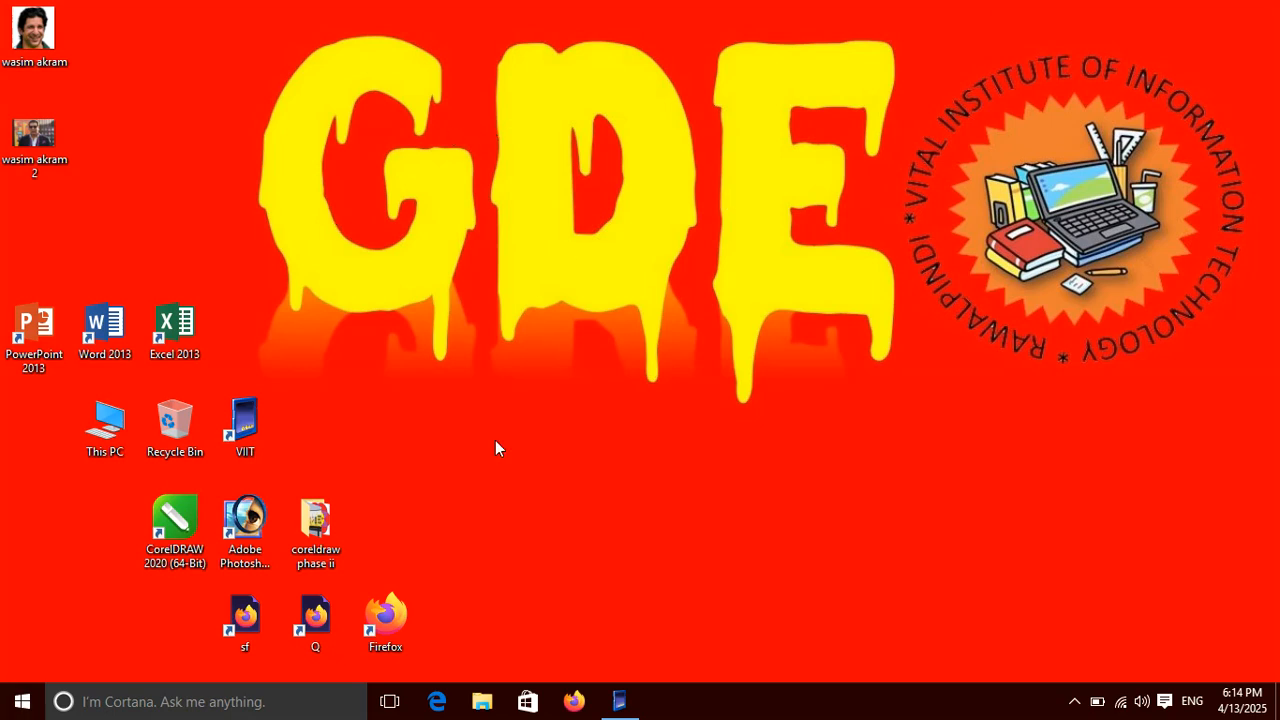
Step: Open Firefox, search for lunapic and open the LunaPic Free Online Photo Editor site
{"action": "left_click", "coordinate": [573, 701]}
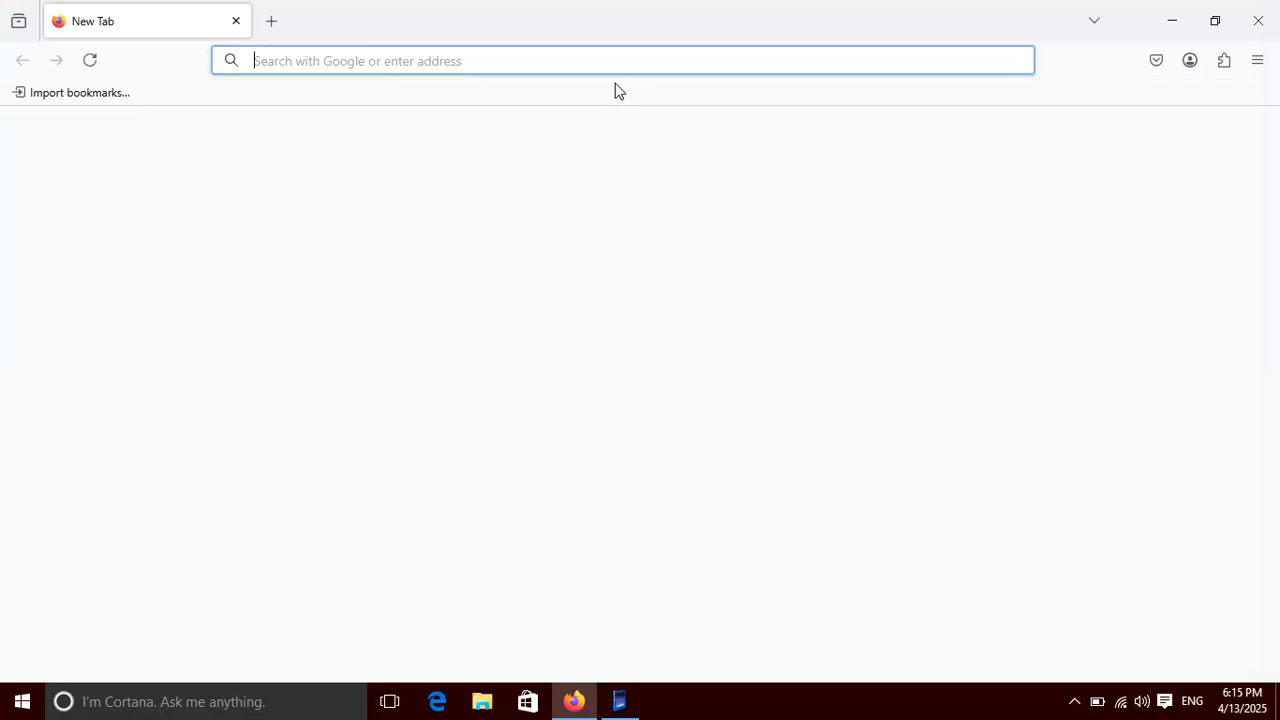
{"action": "type", "text": "luna"}
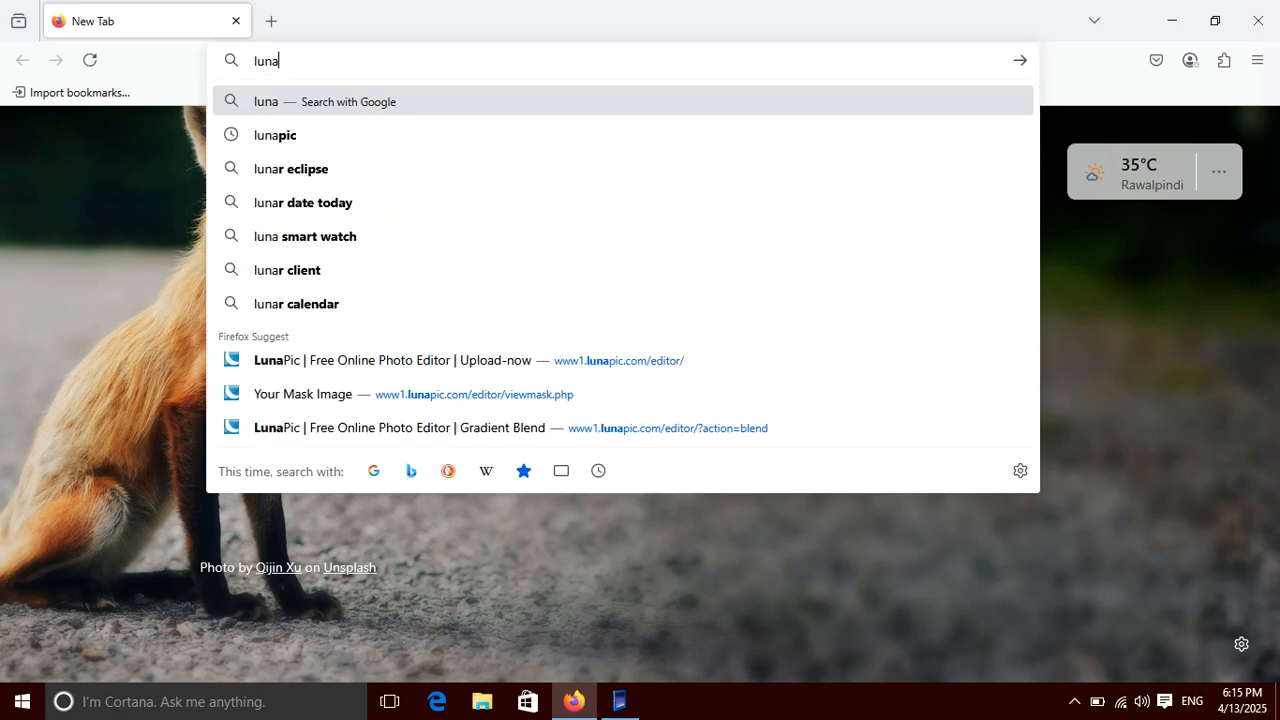
{"action": "left_click", "coordinate": [260, 141]}
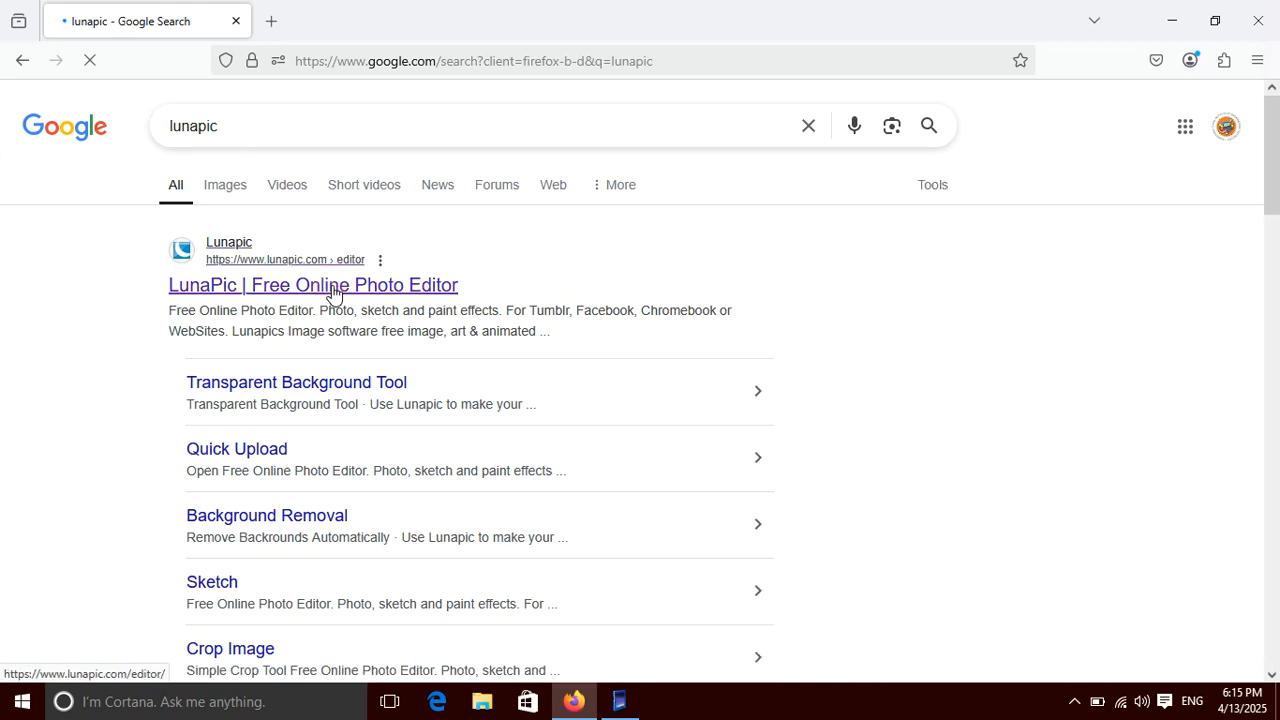
{"action": "left_click", "coordinate": [333, 289]}
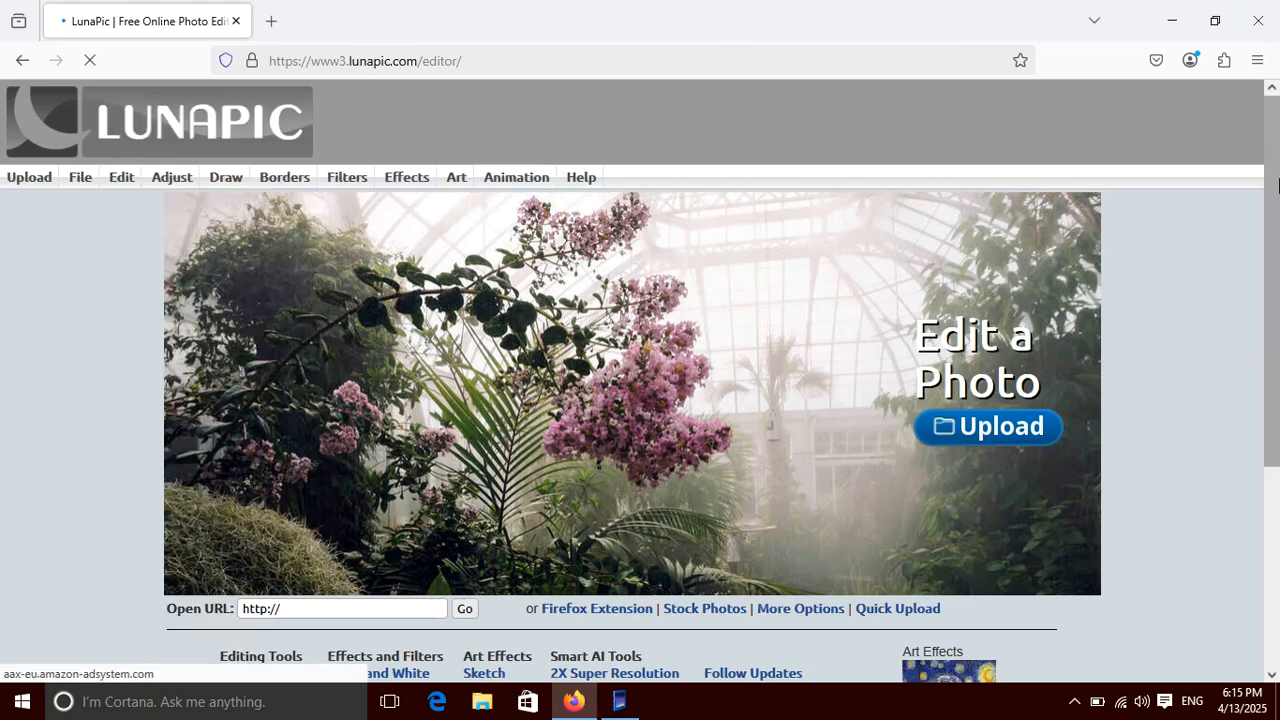
{"action": "scroll", "coordinate": [1275, 174], "scroll_direction": "down", "scroll_amount": 3}
{"action": "scroll", "coordinate": [1266, 166], "scroll_direction": "up", "scroll_amount": 3}
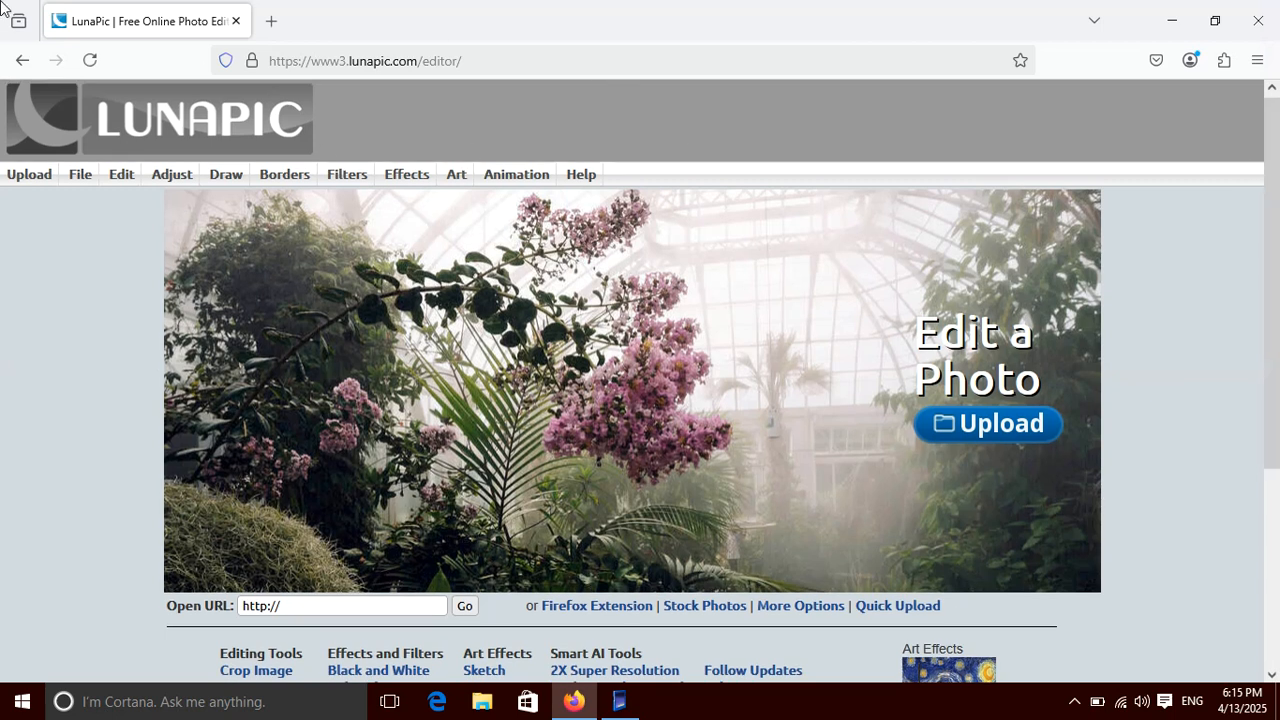
Step: Copy the web address of the LunaPic editor page
{"action": "left_click", "coordinate": [400, 61]}
{"action": "right_click", "coordinate": [400, 61]}
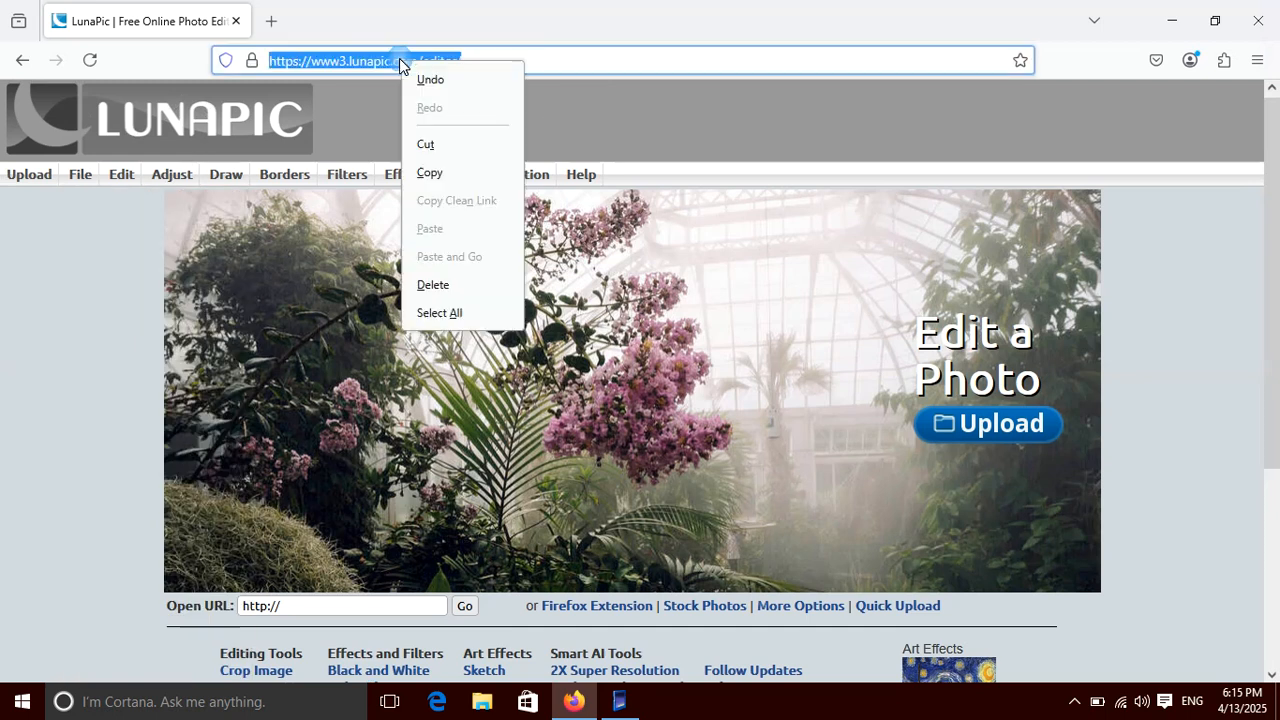
{"action": "left_click", "coordinate": [428, 171]}
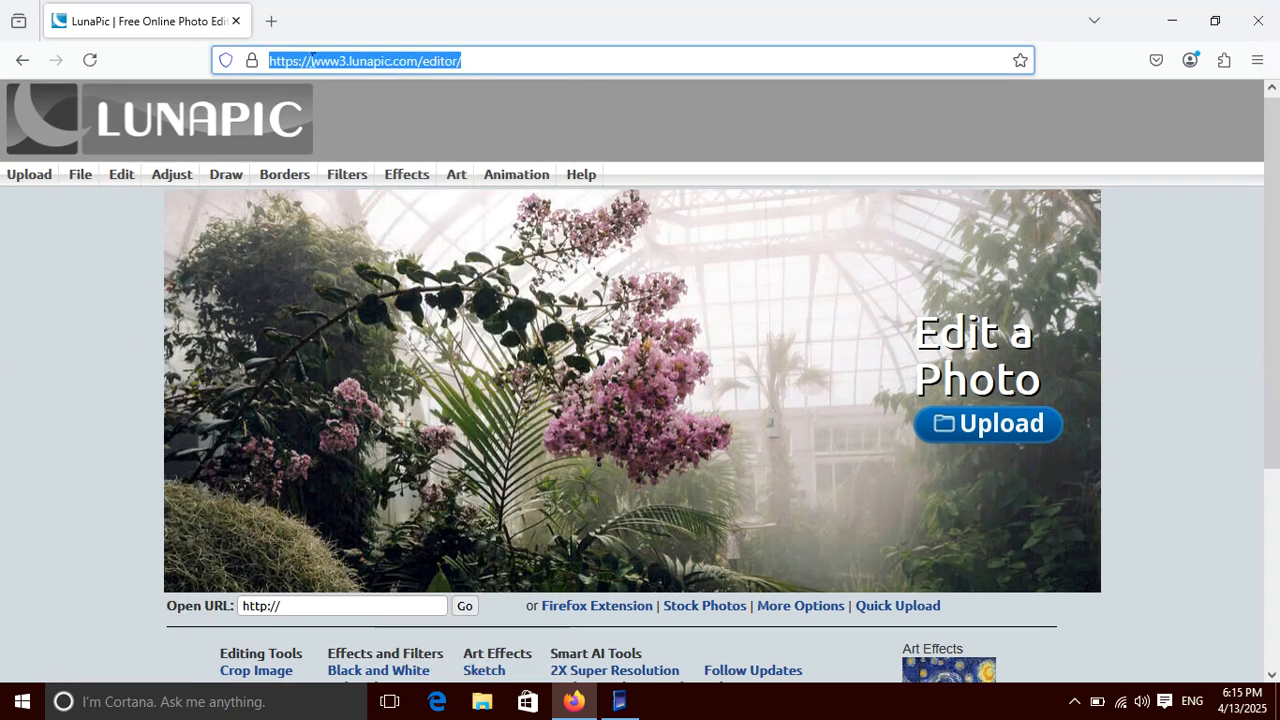
{"action": "left_click", "coordinate": [1170, 20]}
{"action": "right_click", "coordinate": [580, 98]}
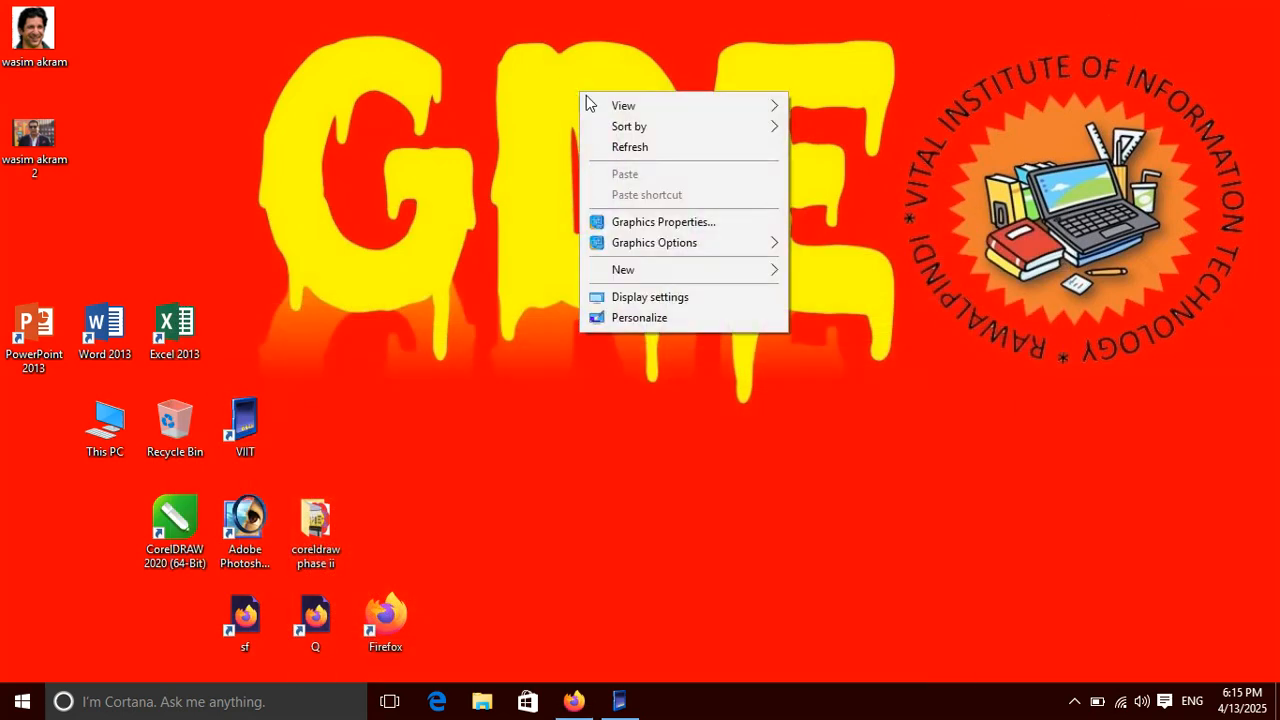
{"action": "left_click", "coordinate": [632, 270]}
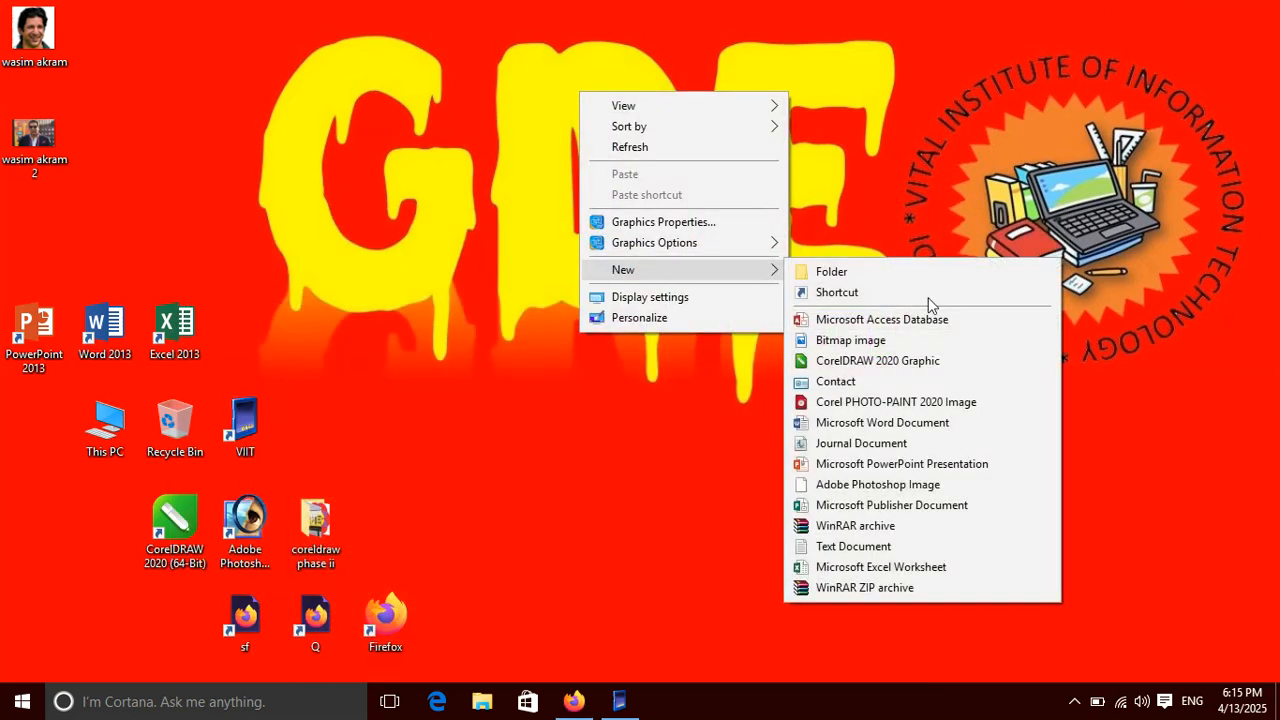
{"action": "left_click", "coordinate": [918, 291]}
{"action": "right_click", "coordinate": [486, 336]}
{"action": "left_click", "coordinate": [532, 413]}
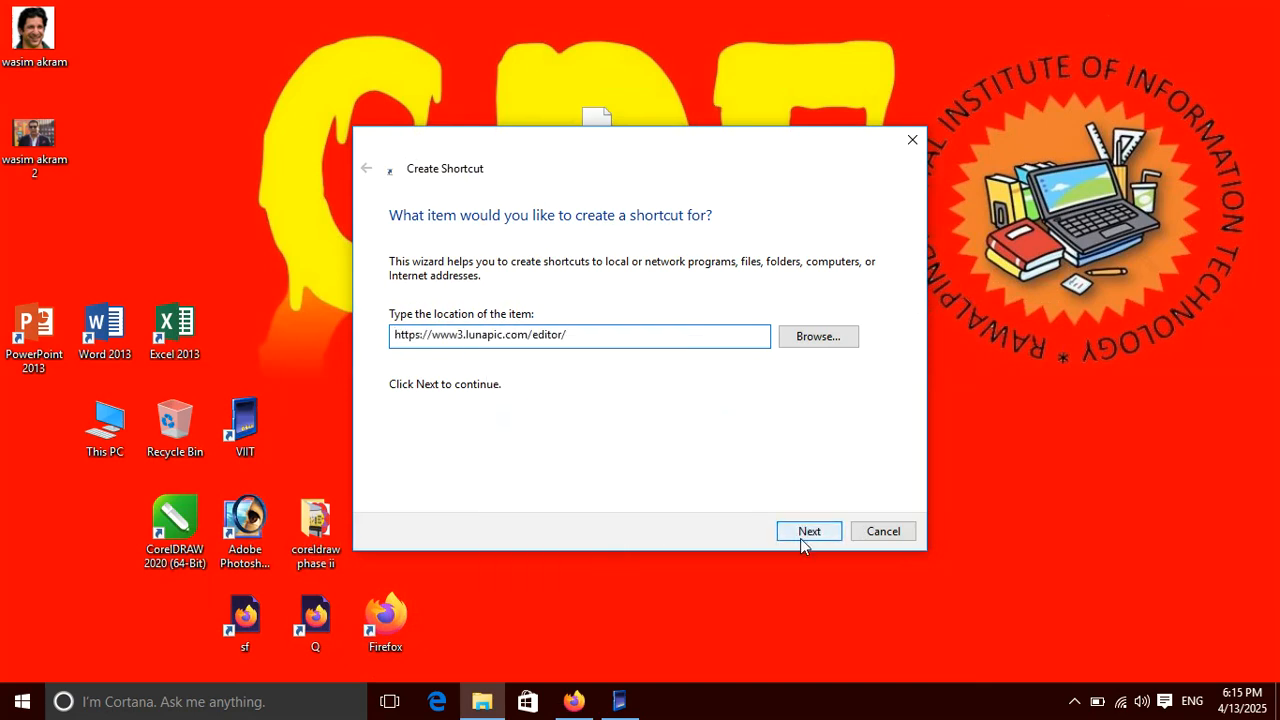
{"action": "left_click", "coordinate": [808, 531]}
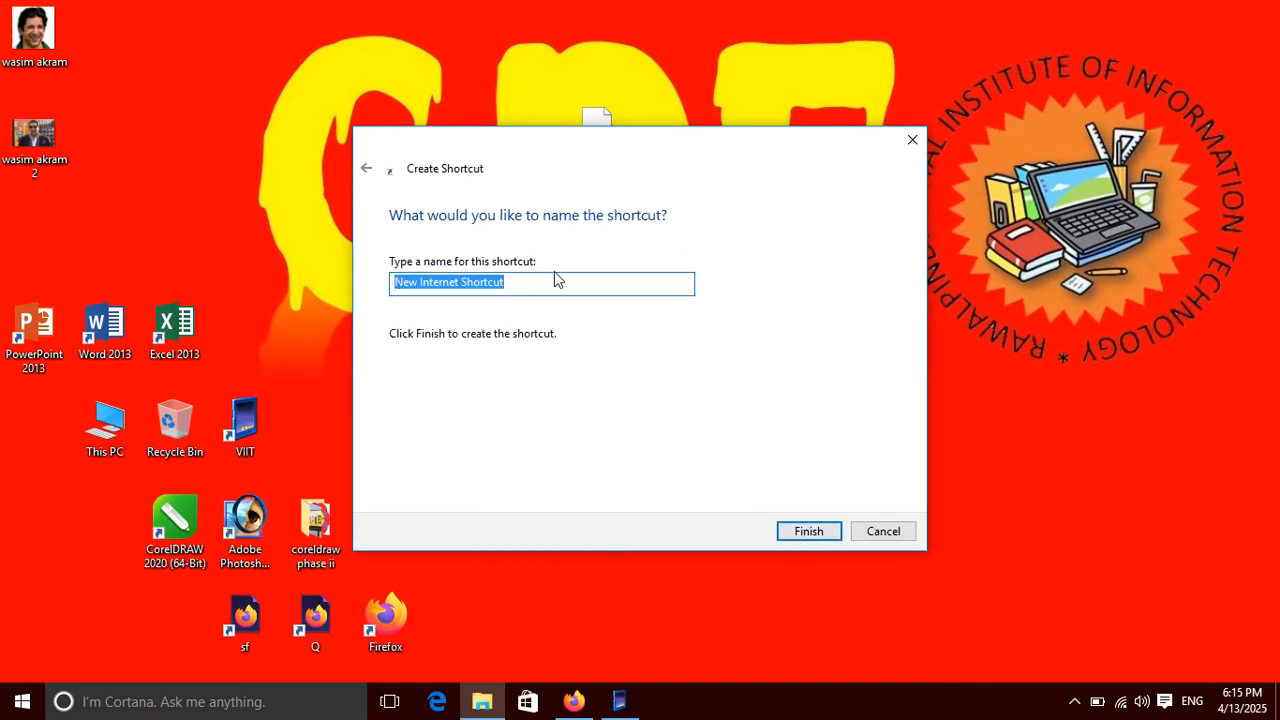
Step: Name the new shortcut Lunapic, finish creating it and move it beside the picture files on the desktop
{"action": "key", "text": "BackSpace"}
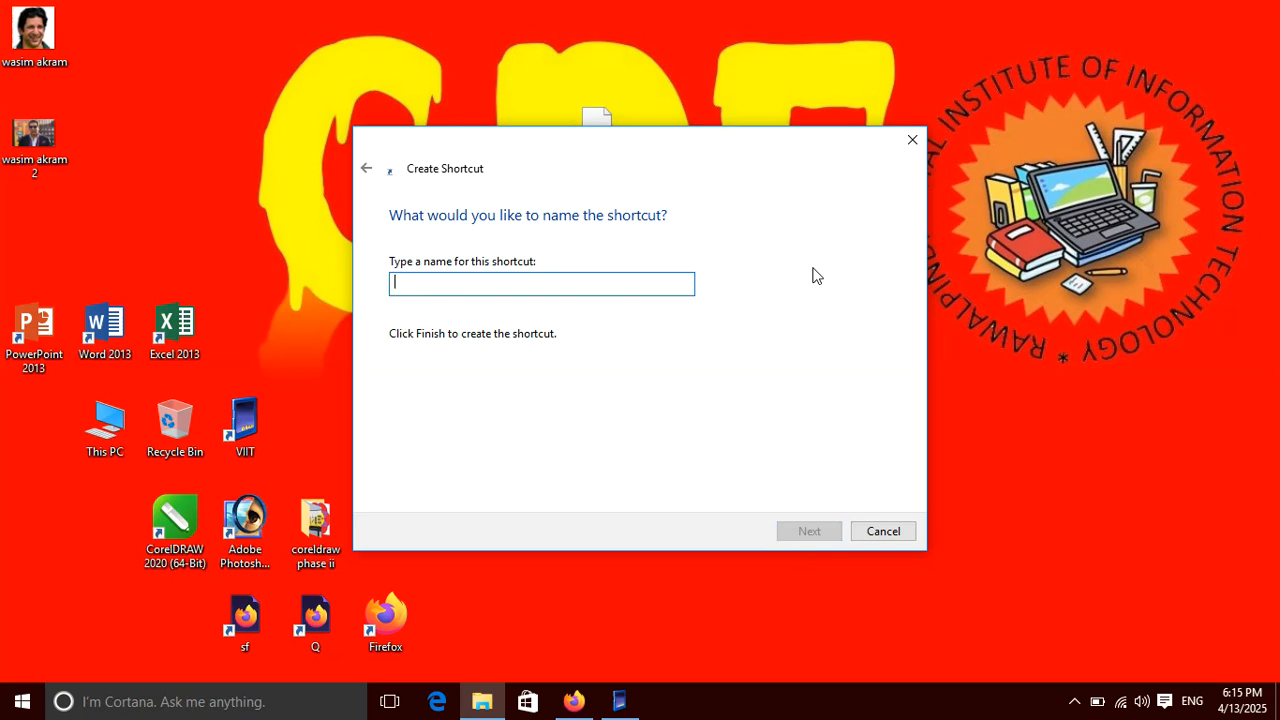
{"action": "type", "text": "Lunapi"}
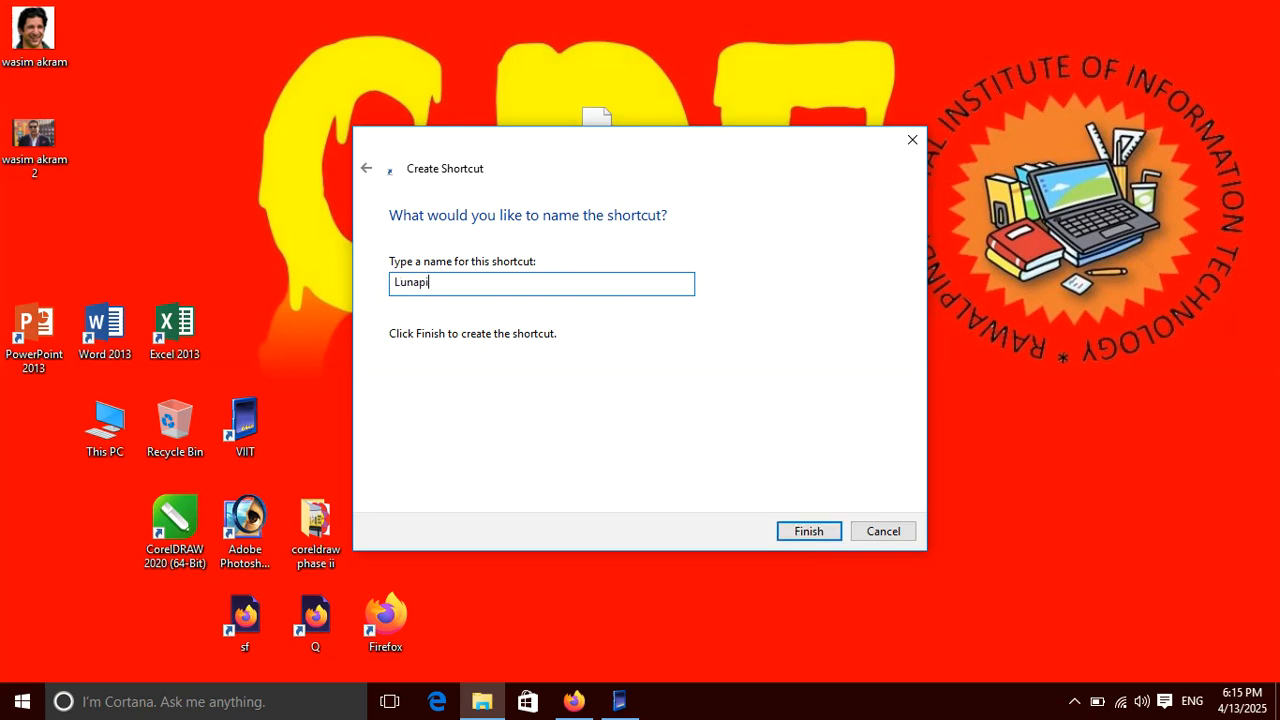
{"action": "left_click", "coordinate": [806, 529]}
{"action": "left_click_drag", "start_coordinate": [604, 166], "coordinate": [133, 51]}
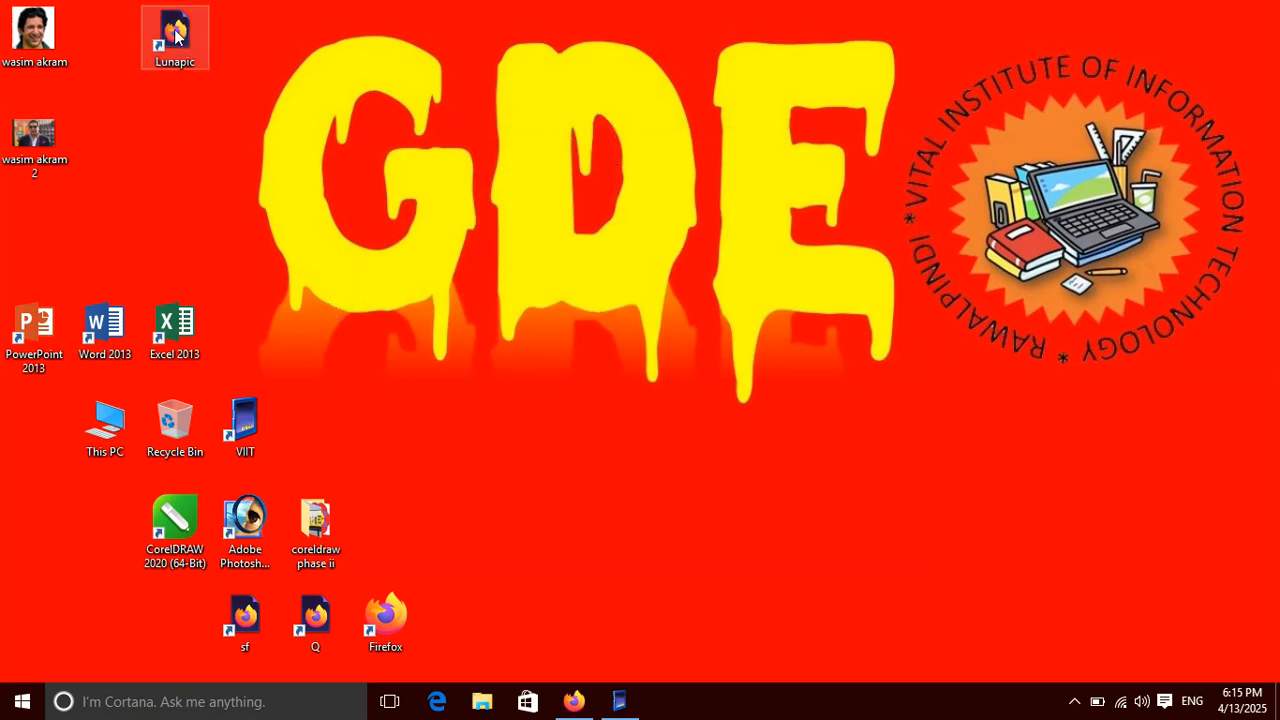
Step: Close the already open LunaPic page and reopen the editor from the Lunapic desktop shortcut
{"action": "double_click", "coordinate": [175, 35]}
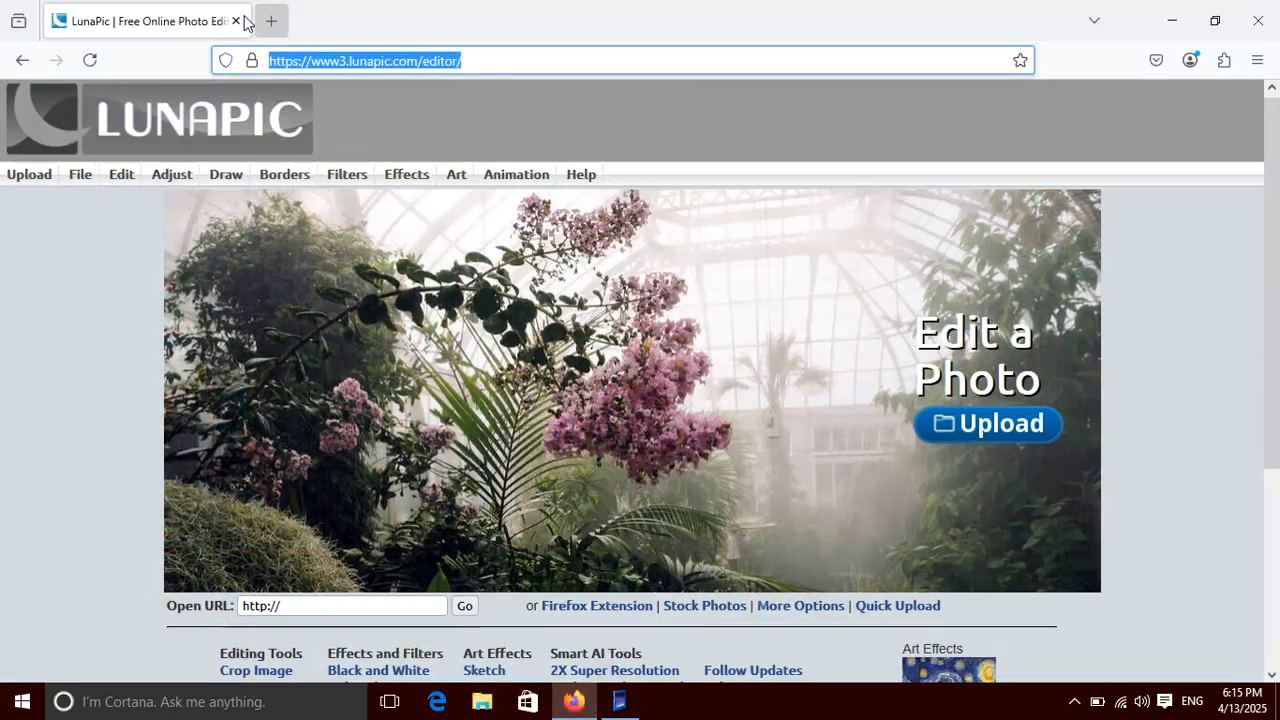
{"action": "left_click", "coordinate": [237, 21]}
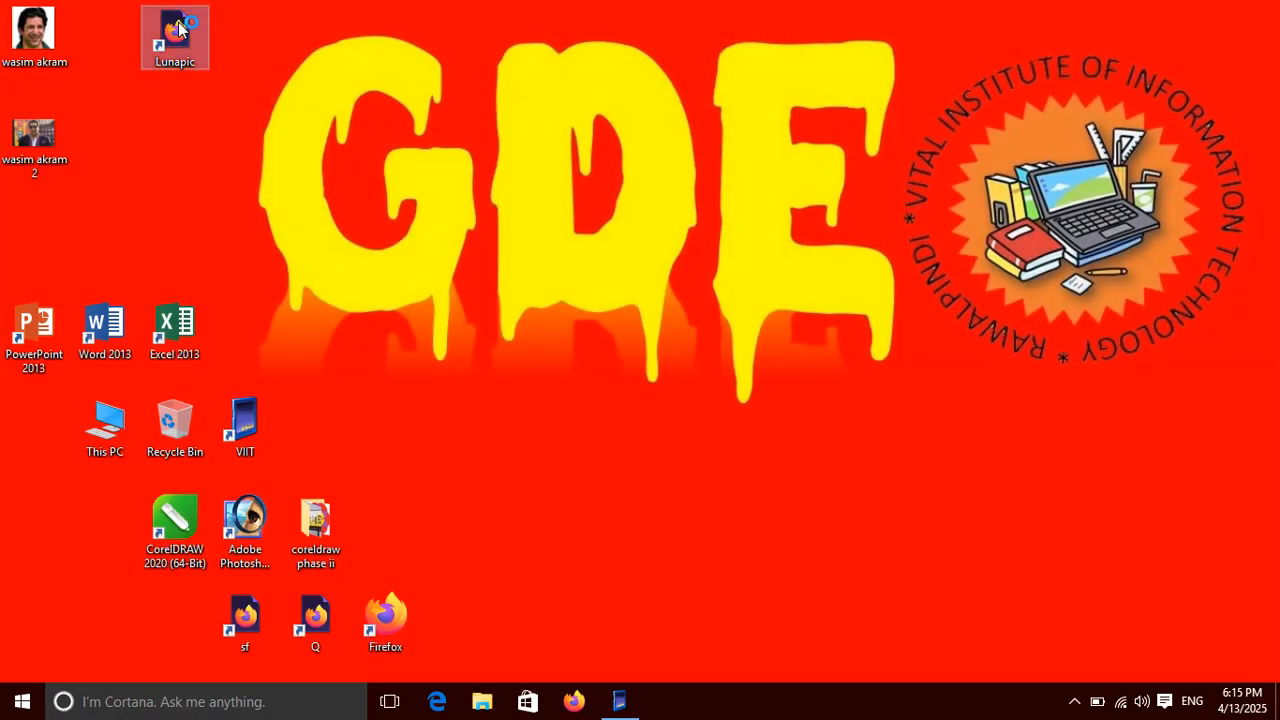
{"action": "double_click", "coordinate": [178, 30]}
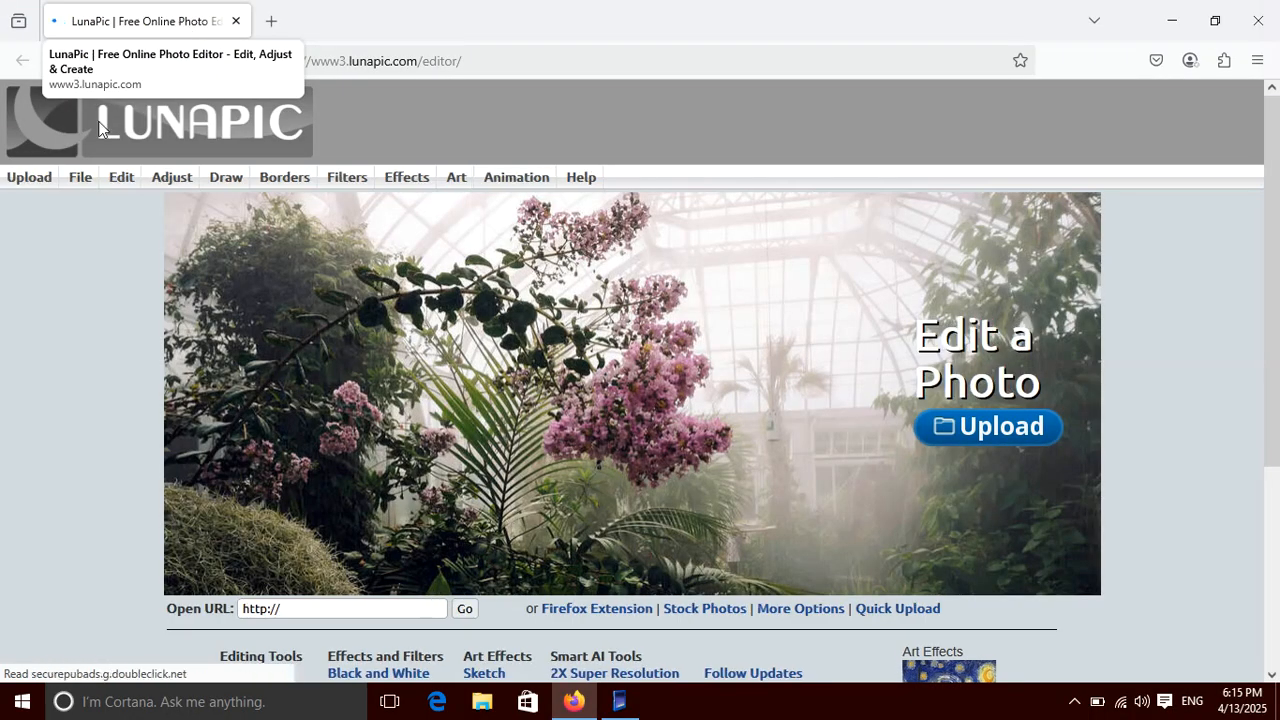
{"action": "left_click_drag", "start_coordinate": [1274, 191], "coordinate": [1278, 94]}
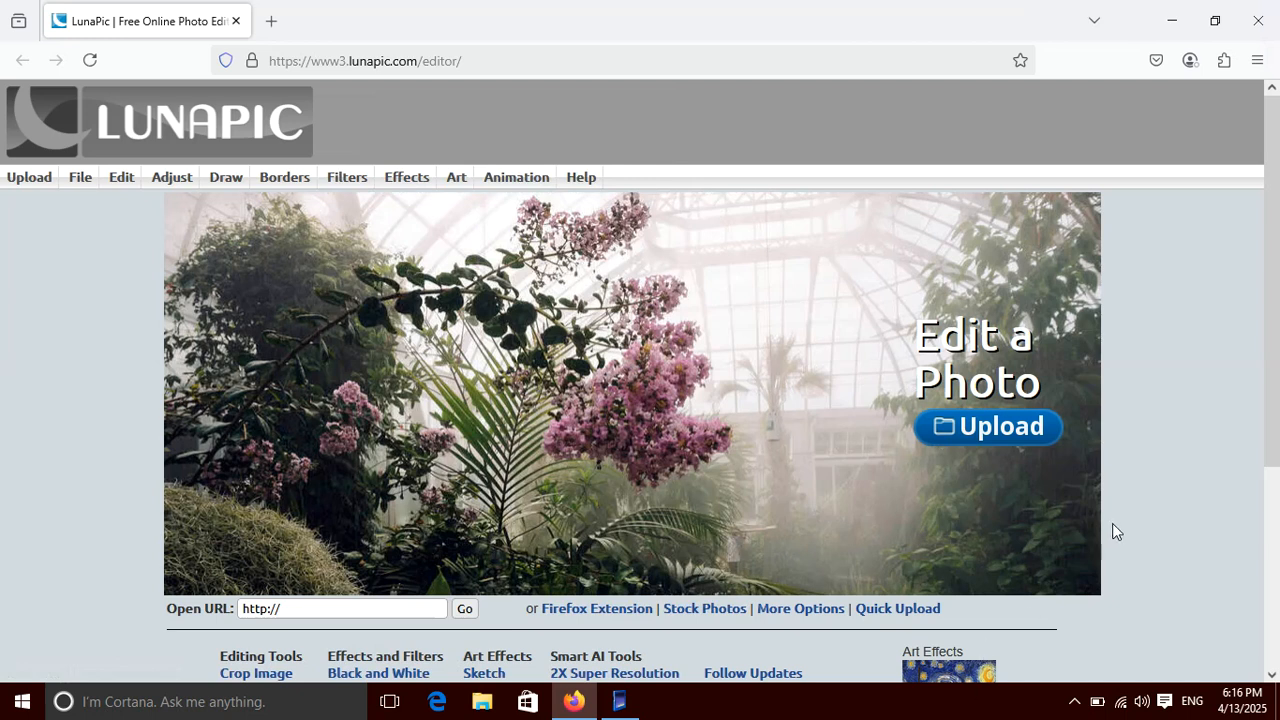
Step: Upload the picture wasim akram 2 from the desktop and apply the Color Bars effect to it
{"action": "left_click", "coordinate": [988, 428]}
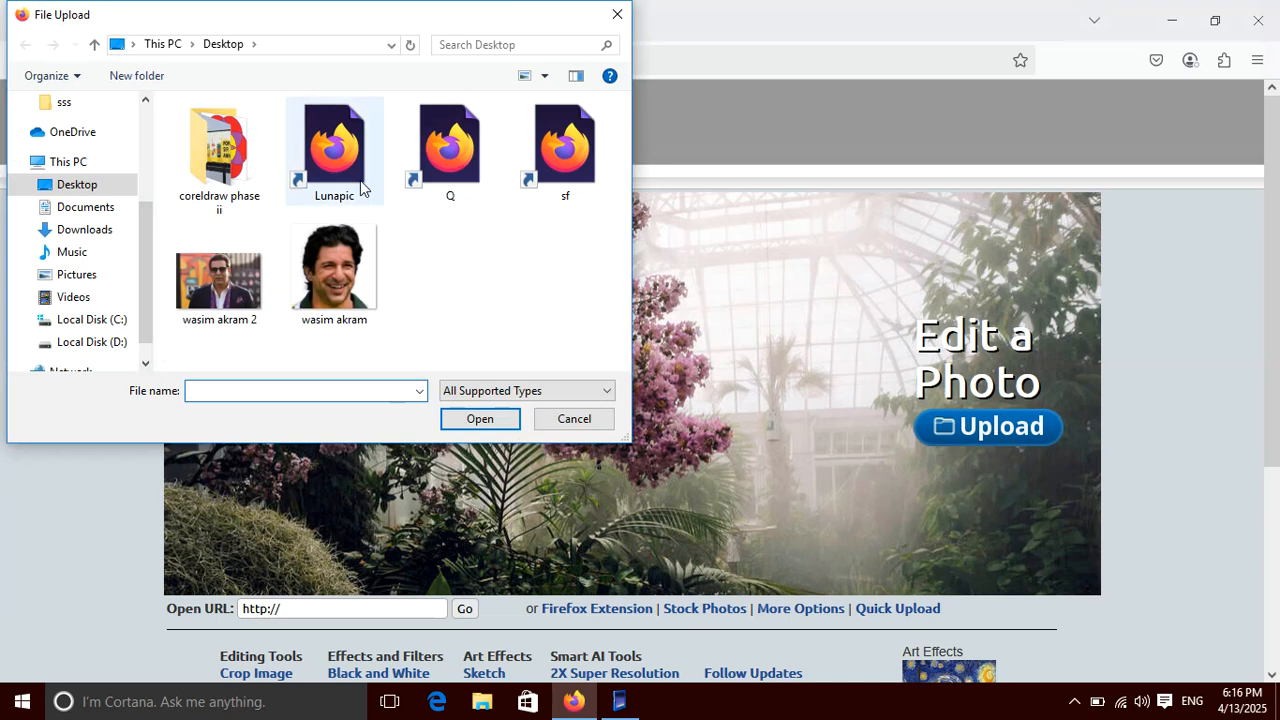
{"action": "double_click", "coordinate": [242, 280]}
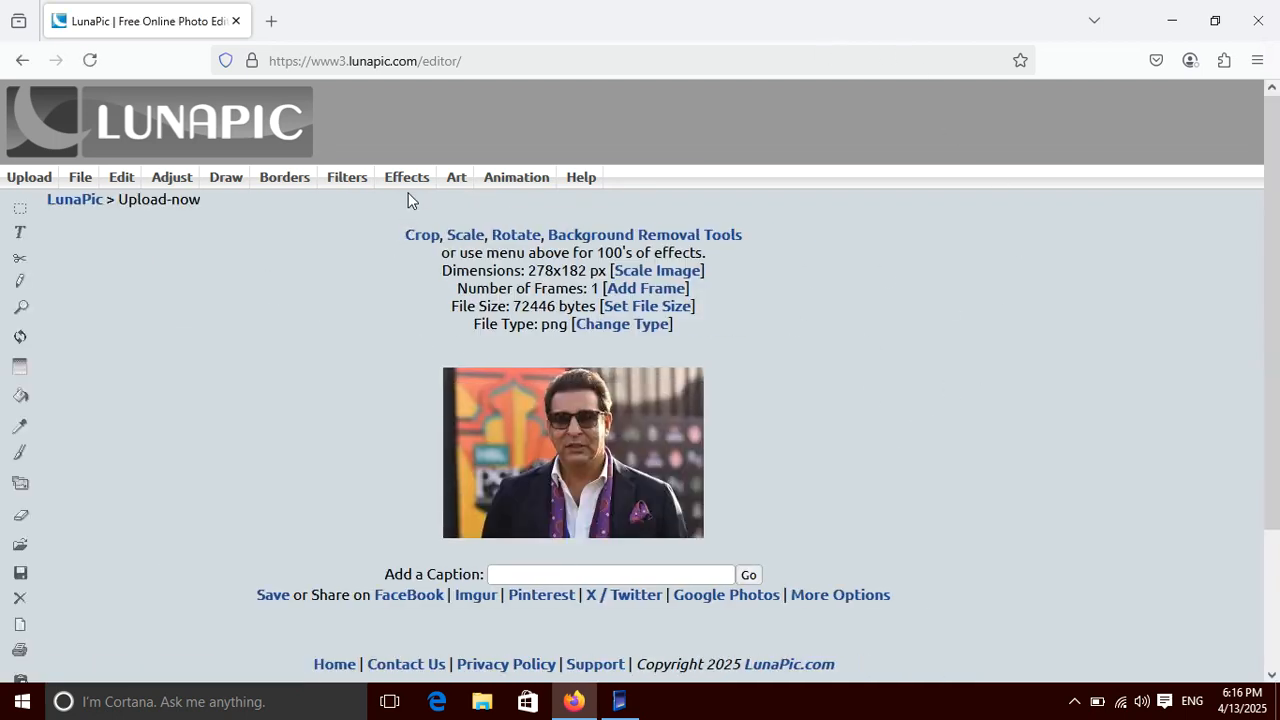
{"action": "mouse_move", "coordinate": [406, 188]}
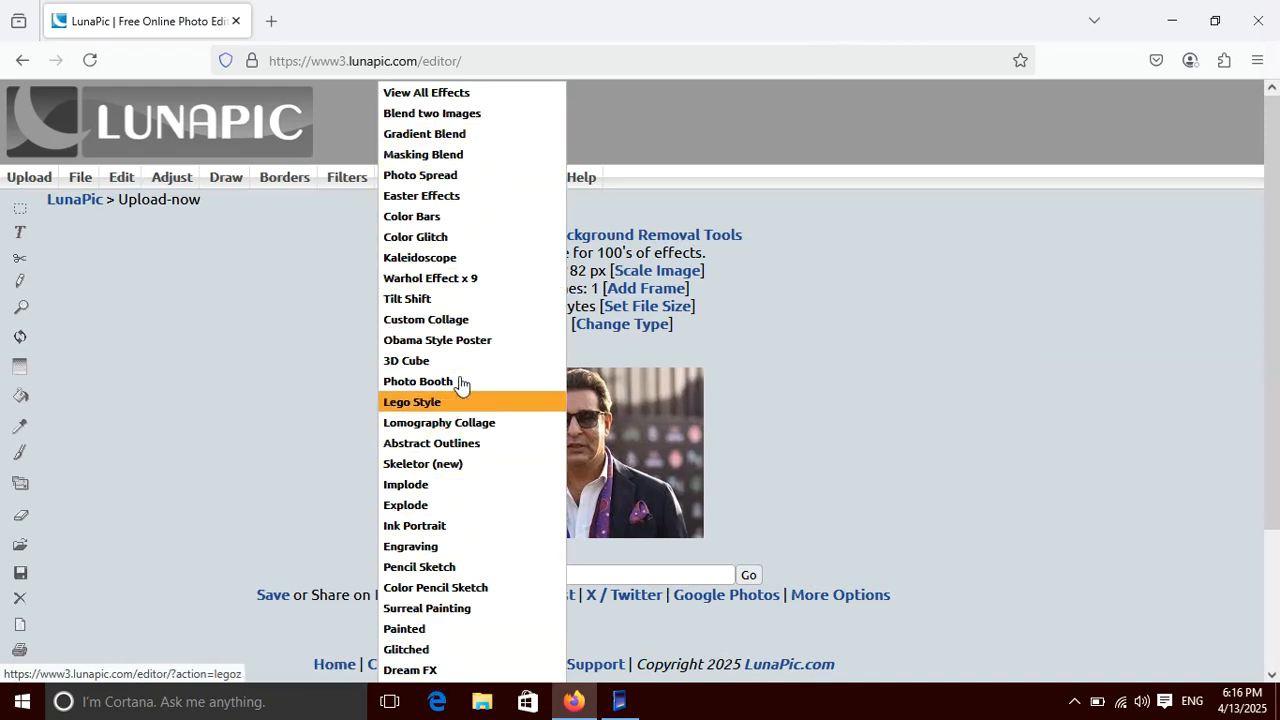
{"action": "left_click", "coordinate": [460, 220]}
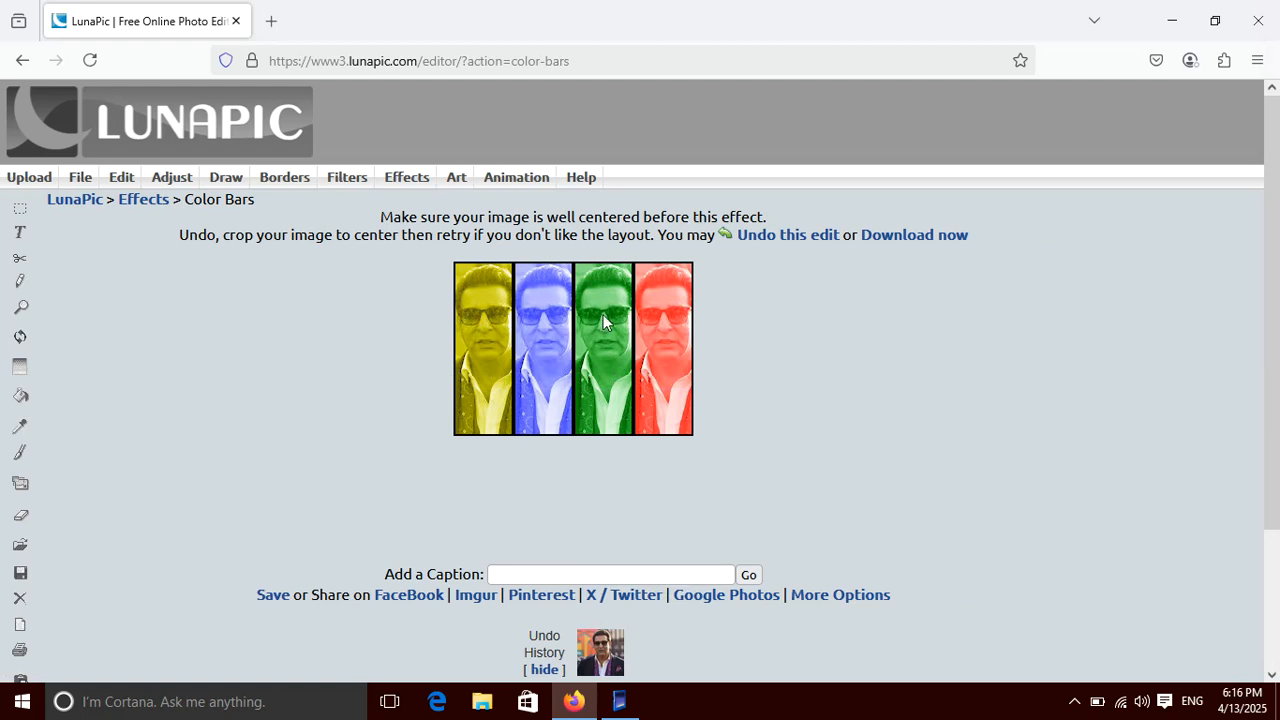
Step: Download the Color Bars image, view the downloaded file in Photos and close the viewer
{"action": "left_click", "coordinate": [928, 236]}
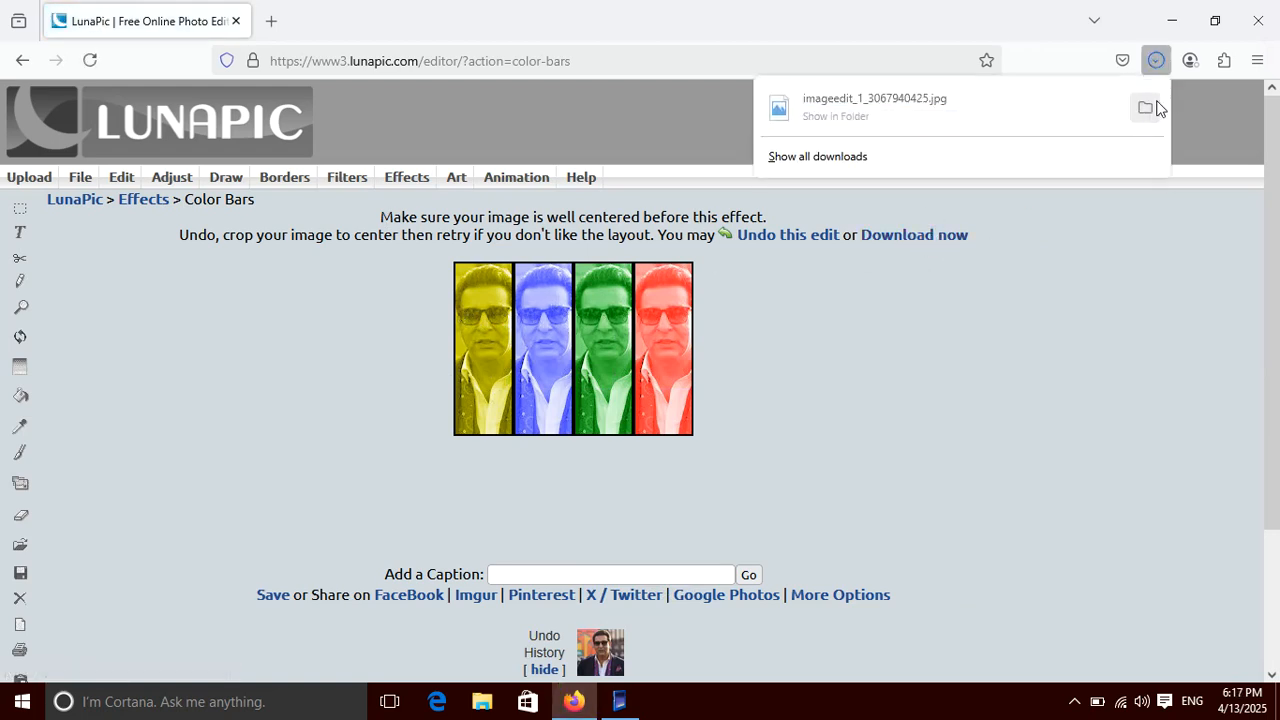
{"action": "left_click", "coordinate": [941, 109]}
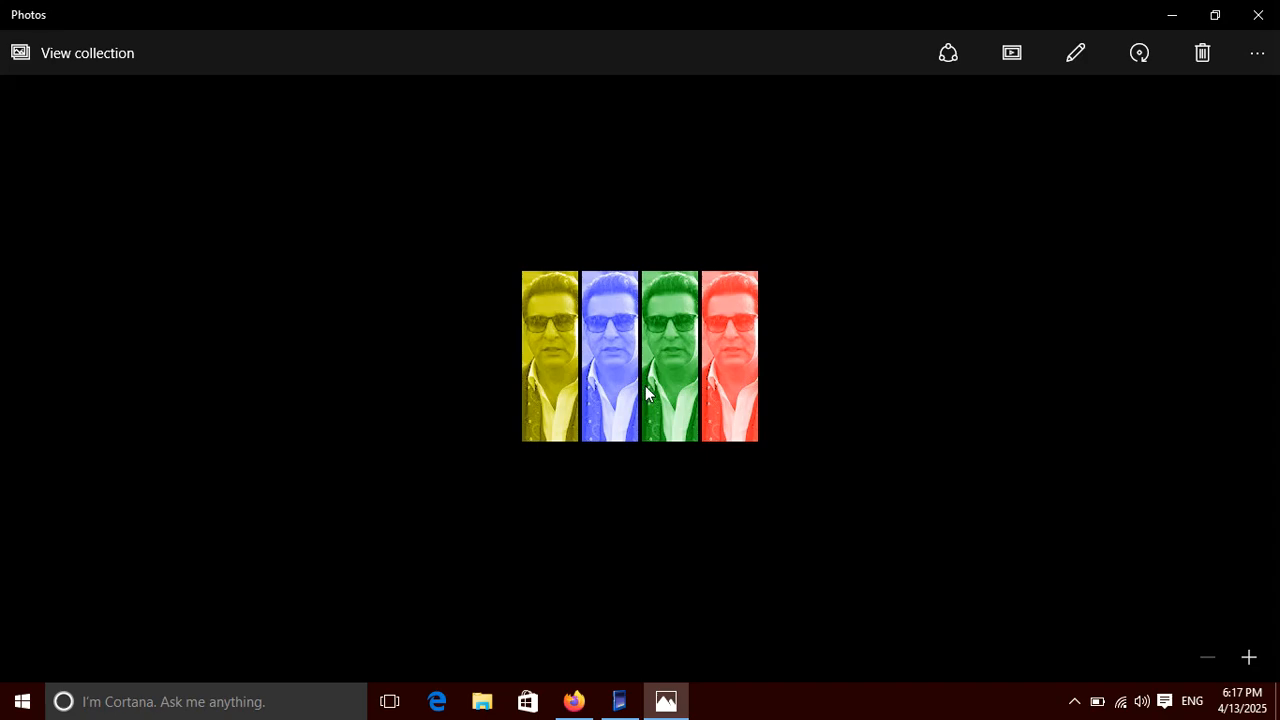
{"action": "left_click", "coordinate": [1258, 14]}
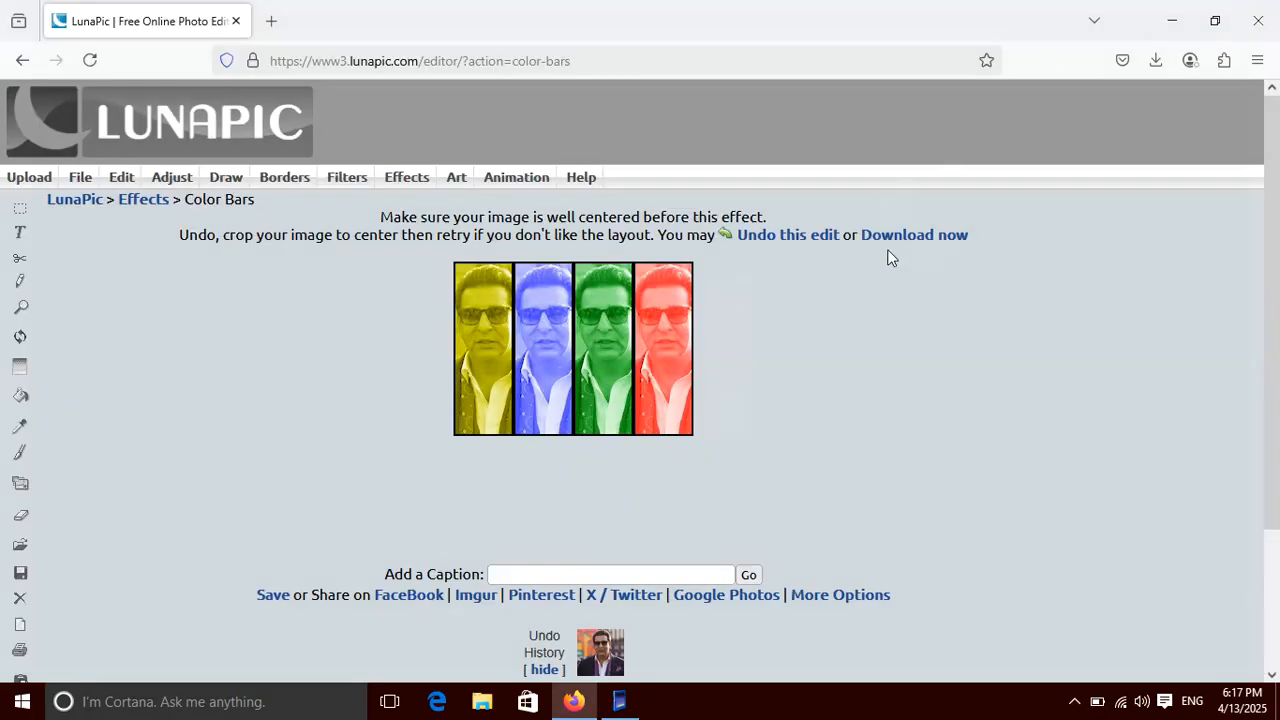
Step: Undo the Color Bars edit and apply the Implode effect to the restored photo
{"action": "left_click", "coordinate": [778, 240]}
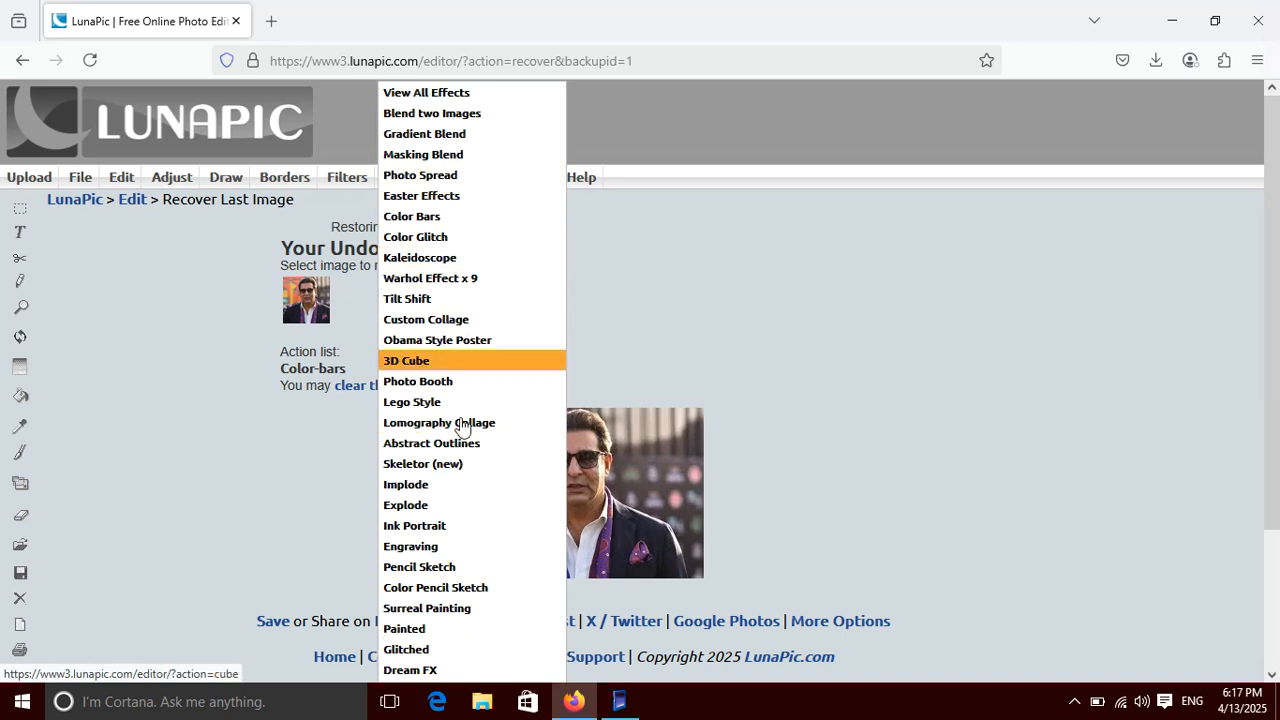
{"action": "left_click", "coordinate": [410, 486]}
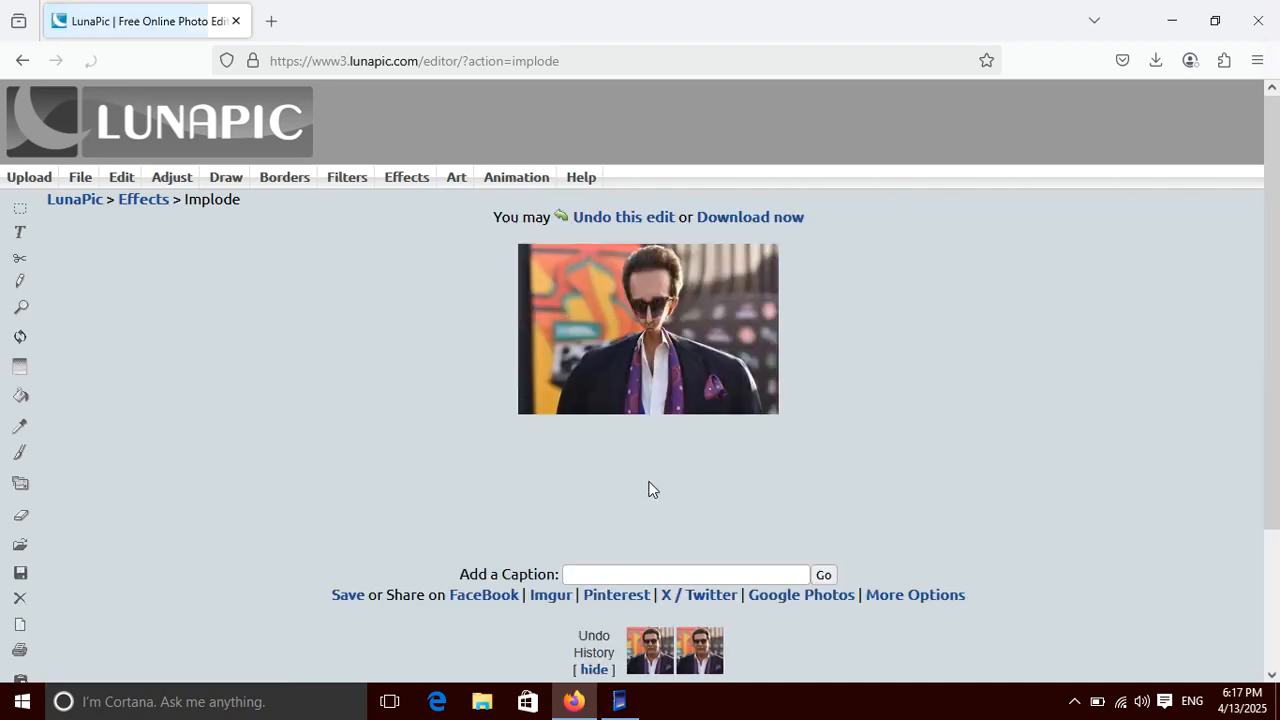
Step: Try the Night Vision filter on the imploded photo and undo it
{"action": "mouse_move", "coordinate": [347, 177]}
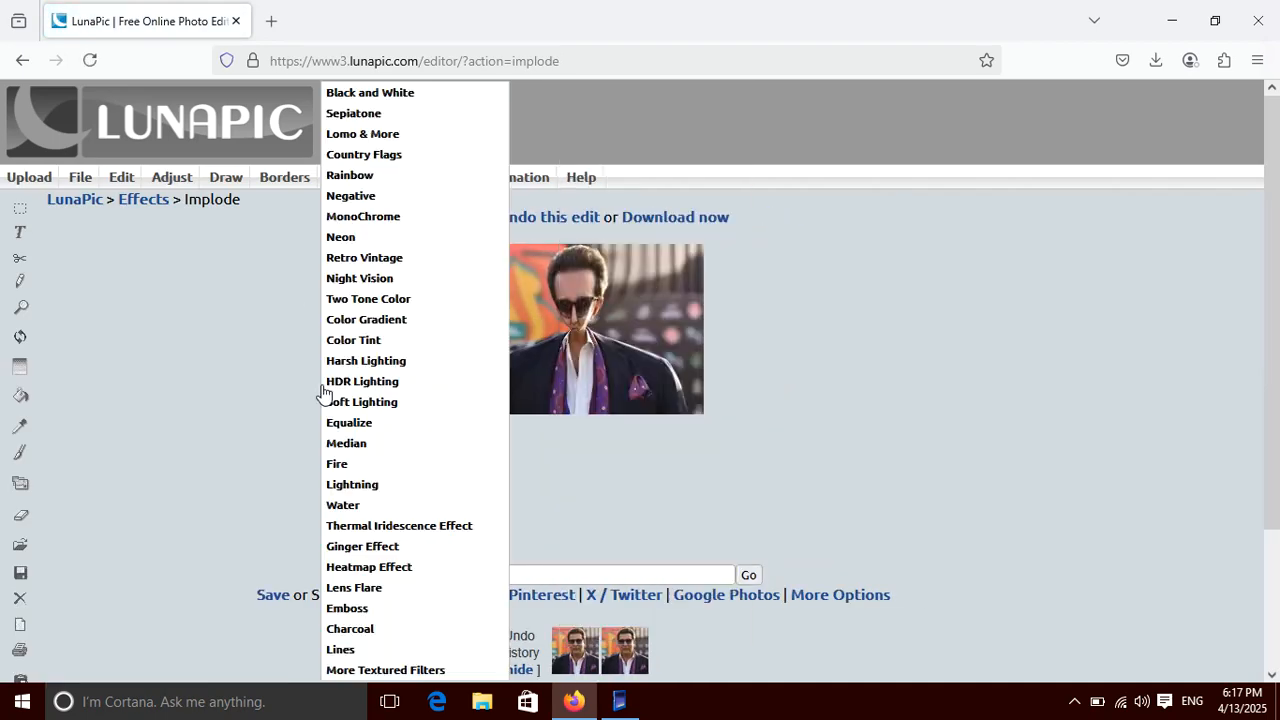
{"action": "left_click", "coordinate": [407, 280]}
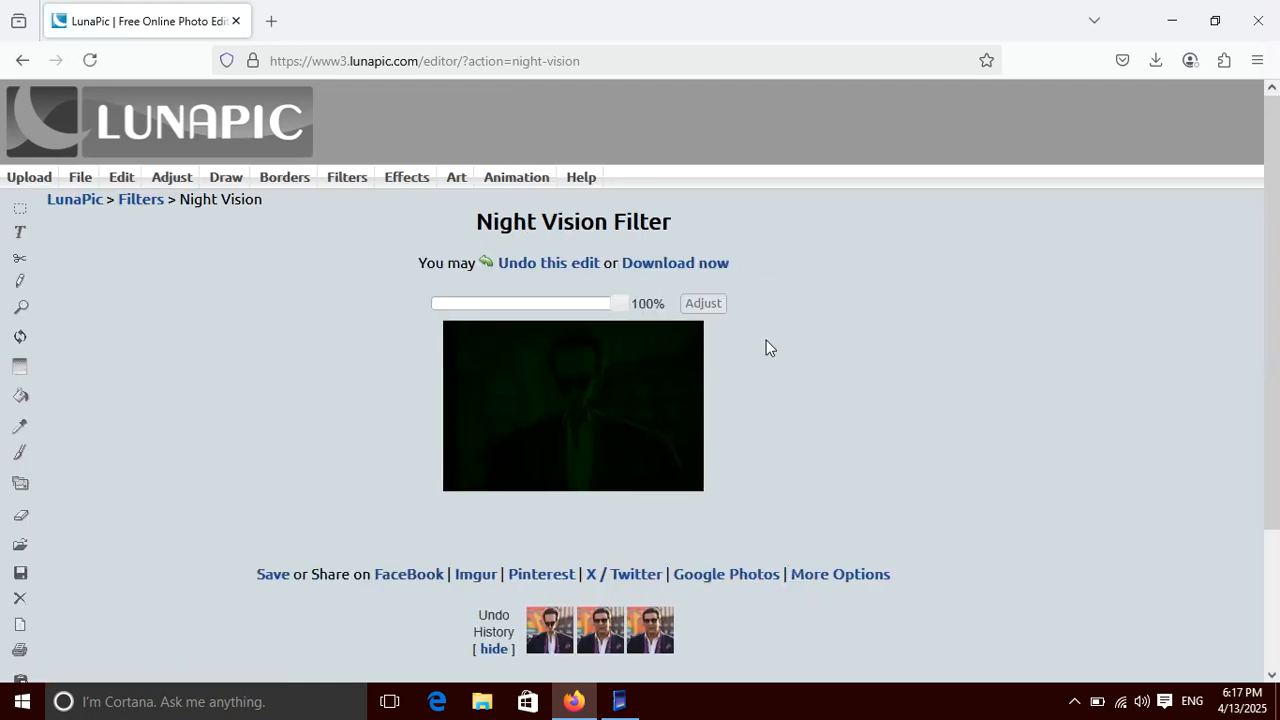
{"action": "left_click", "coordinate": [549, 262]}
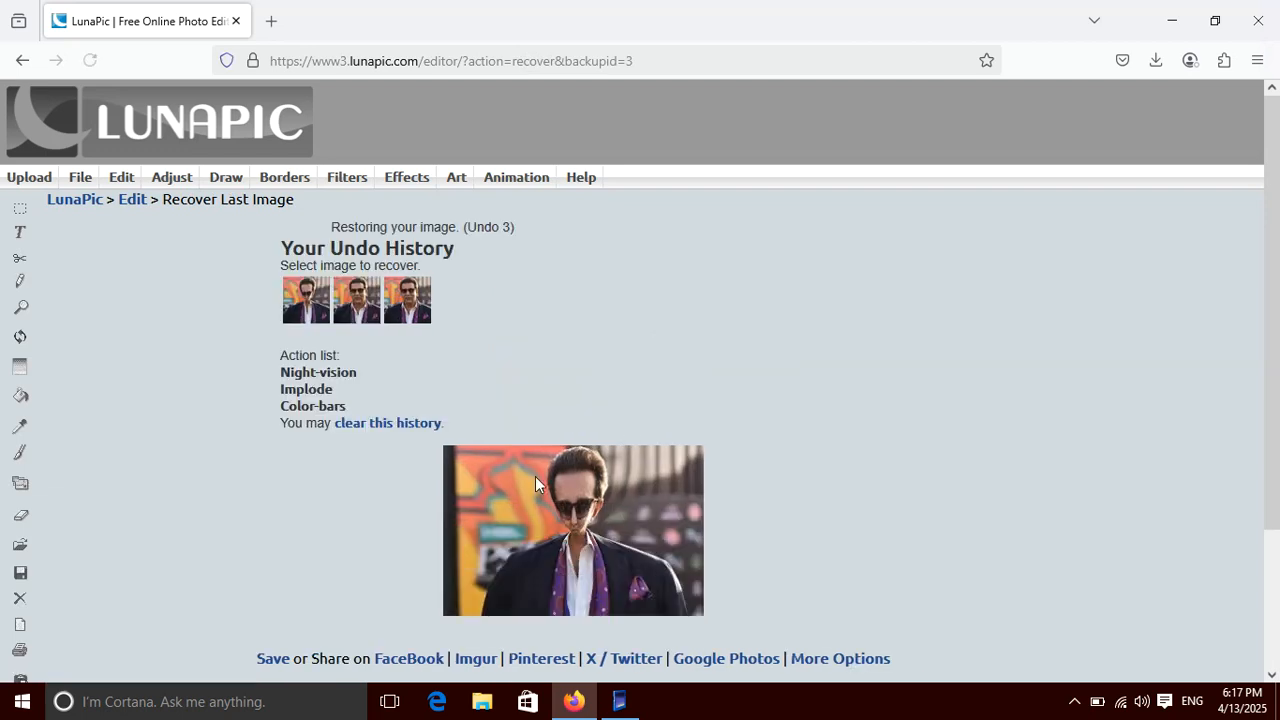
Step: Delete the edited image together with its undo history and upload the original wasim akram 2 picture again
{"action": "left_click", "coordinate": [370, 424]}
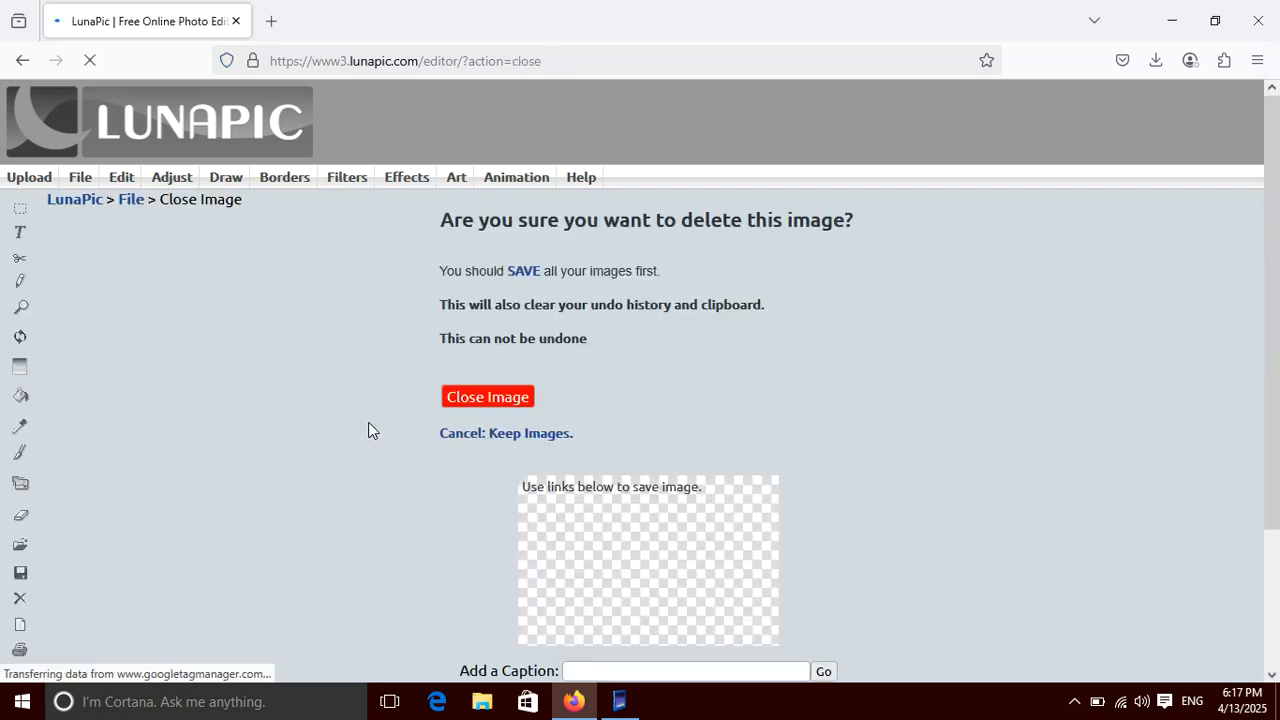
{"action": "left_click", "coordinate": [488, 404]}
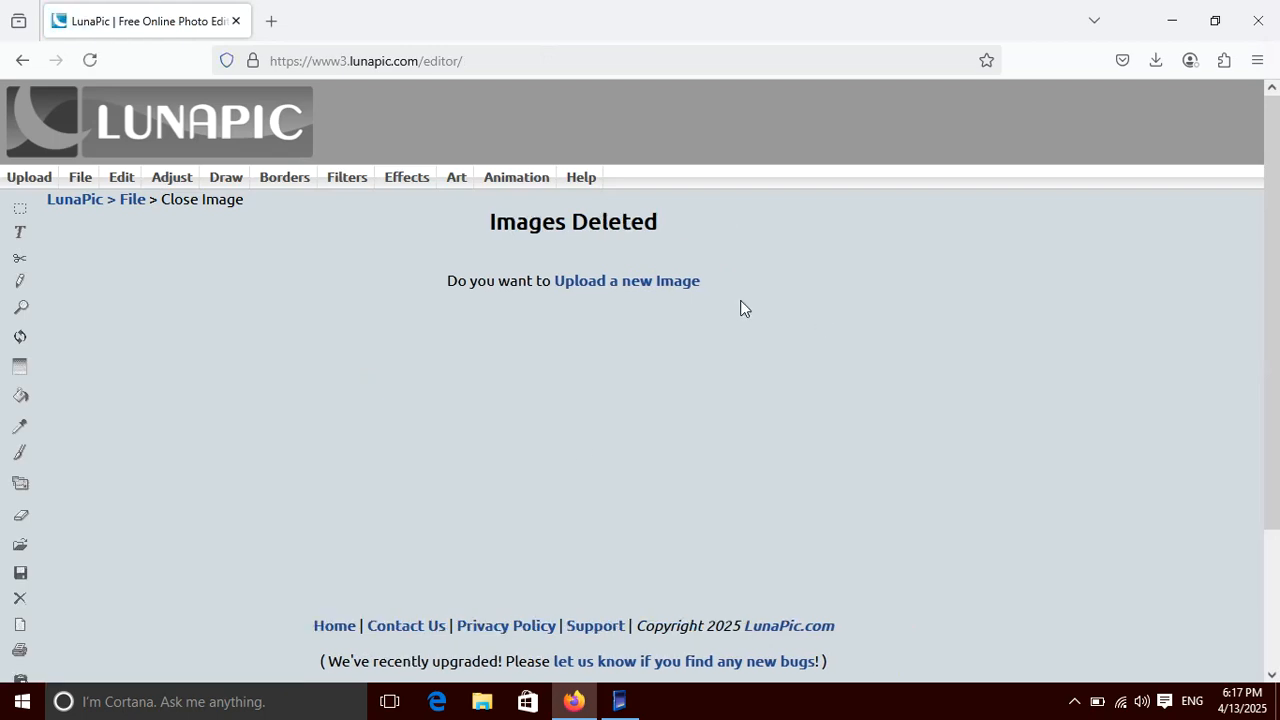
{"action": "left_click", "coordinate": [630, 288]}
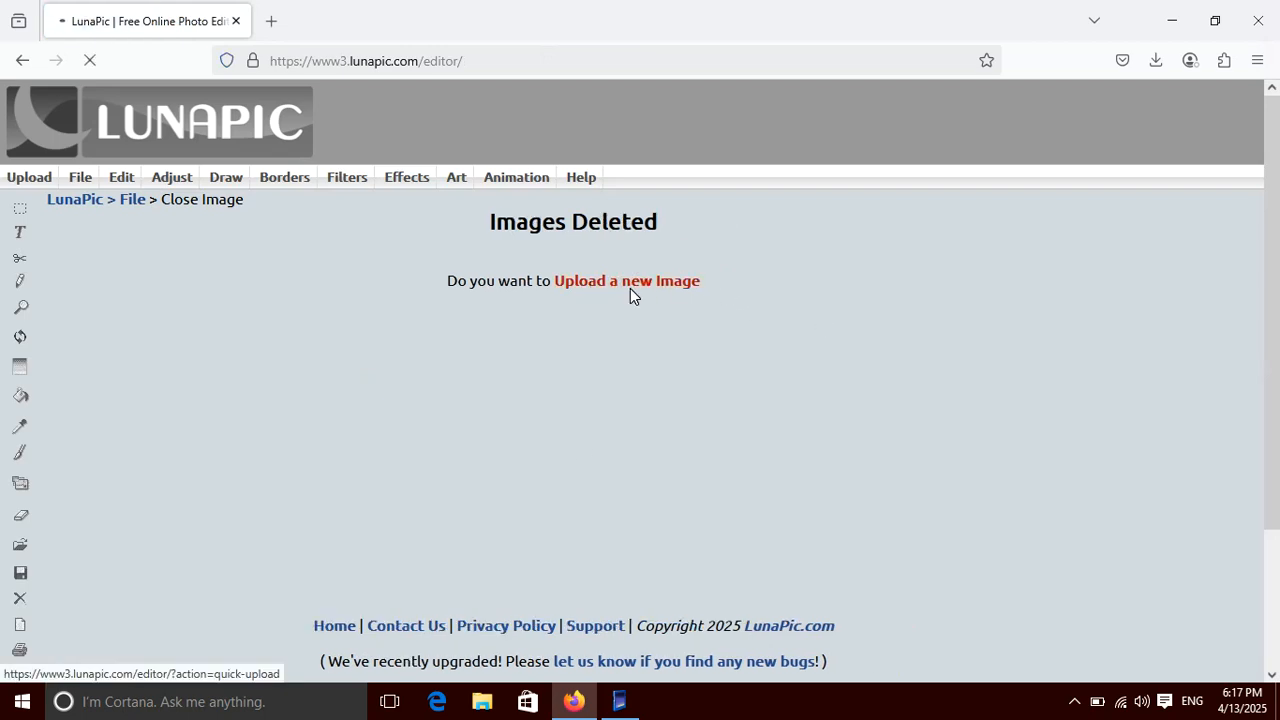
{"action": "left_click", "coordinate": [518, 359]}
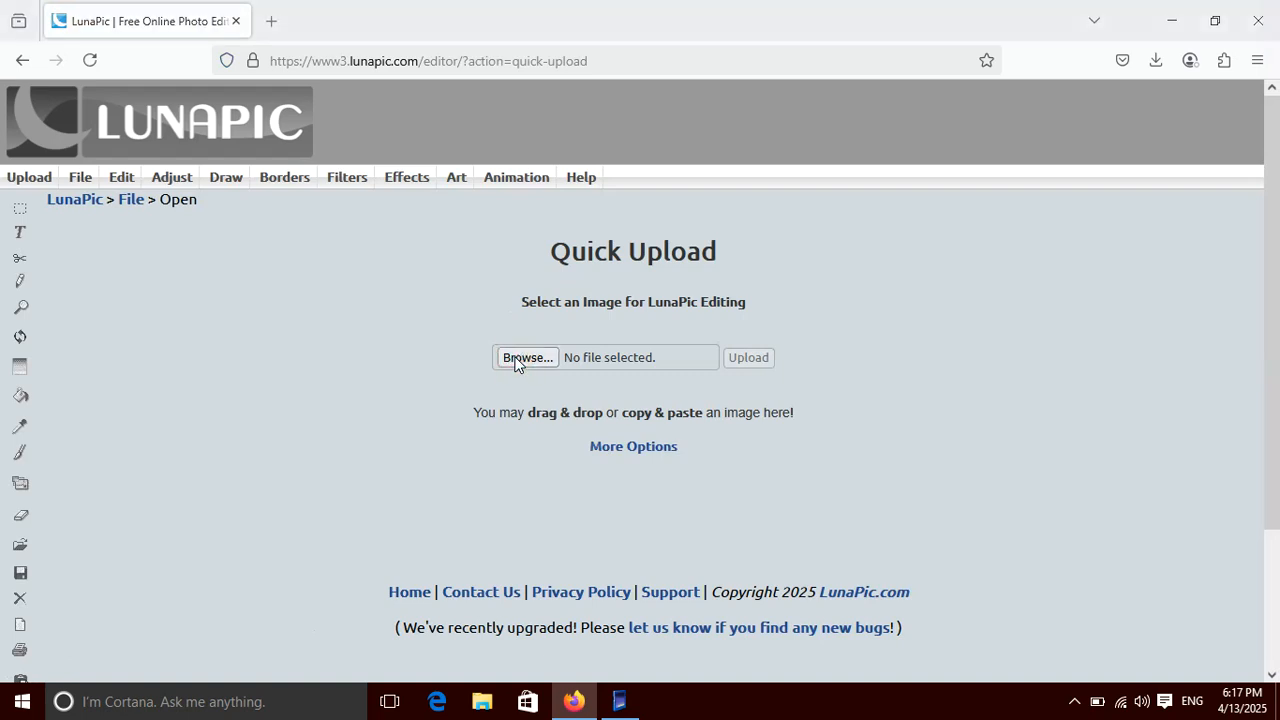
{"action": "double_click", "coordinate": [241, 268]}
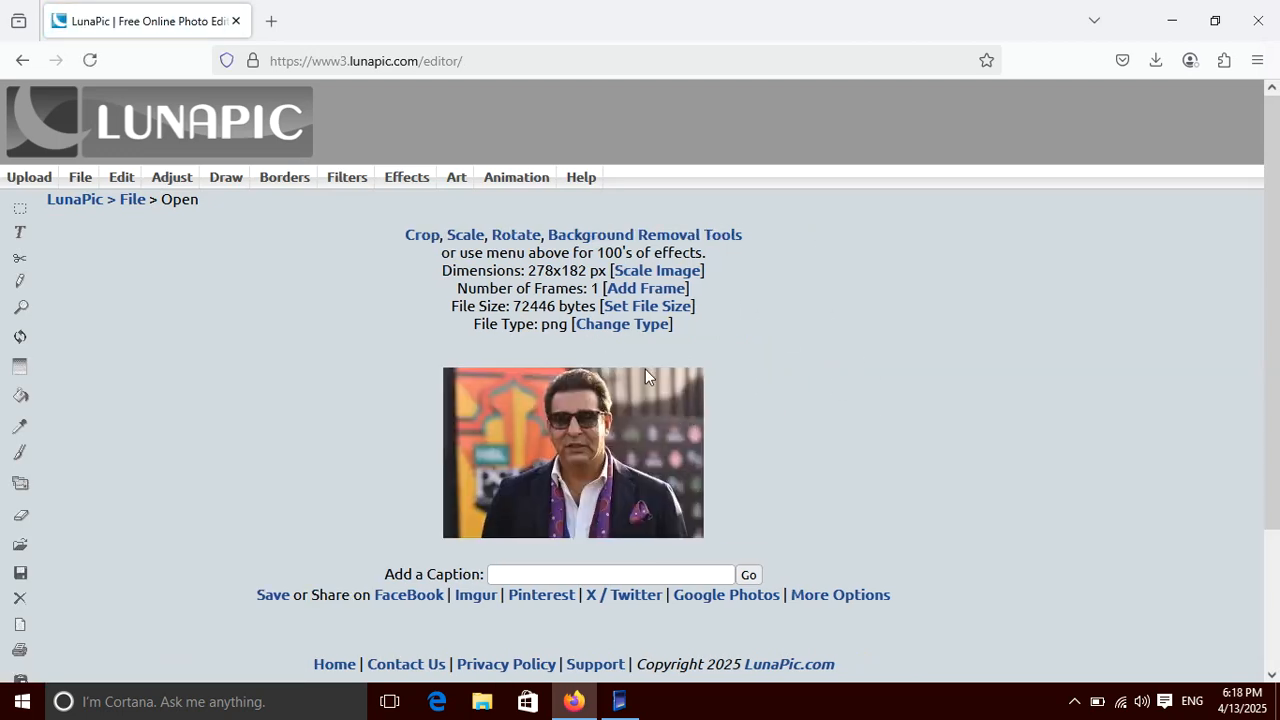
Step: Apply the Photo Spread effect to the photo and download the result, checking the downloaded file in Photos
{"action": "mouse_move", "coordinate": [412, 180]}
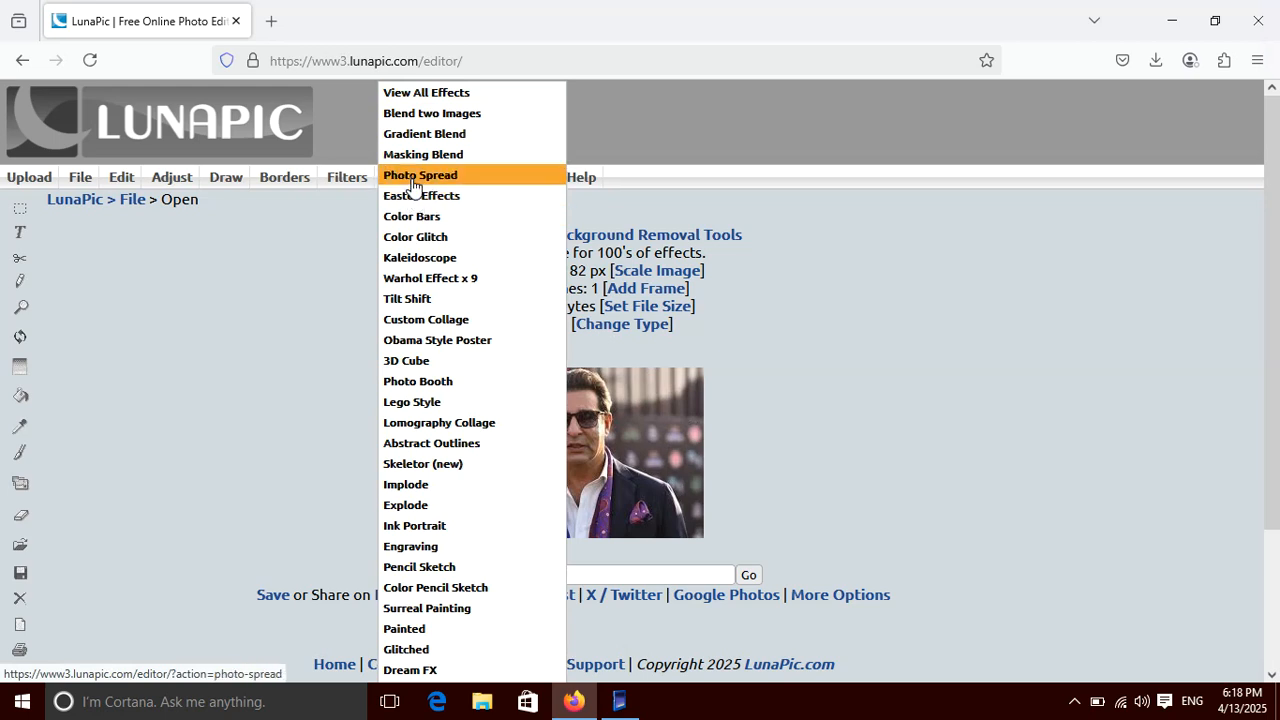
{"action": "left_click", "coordinate": [414, 176]}
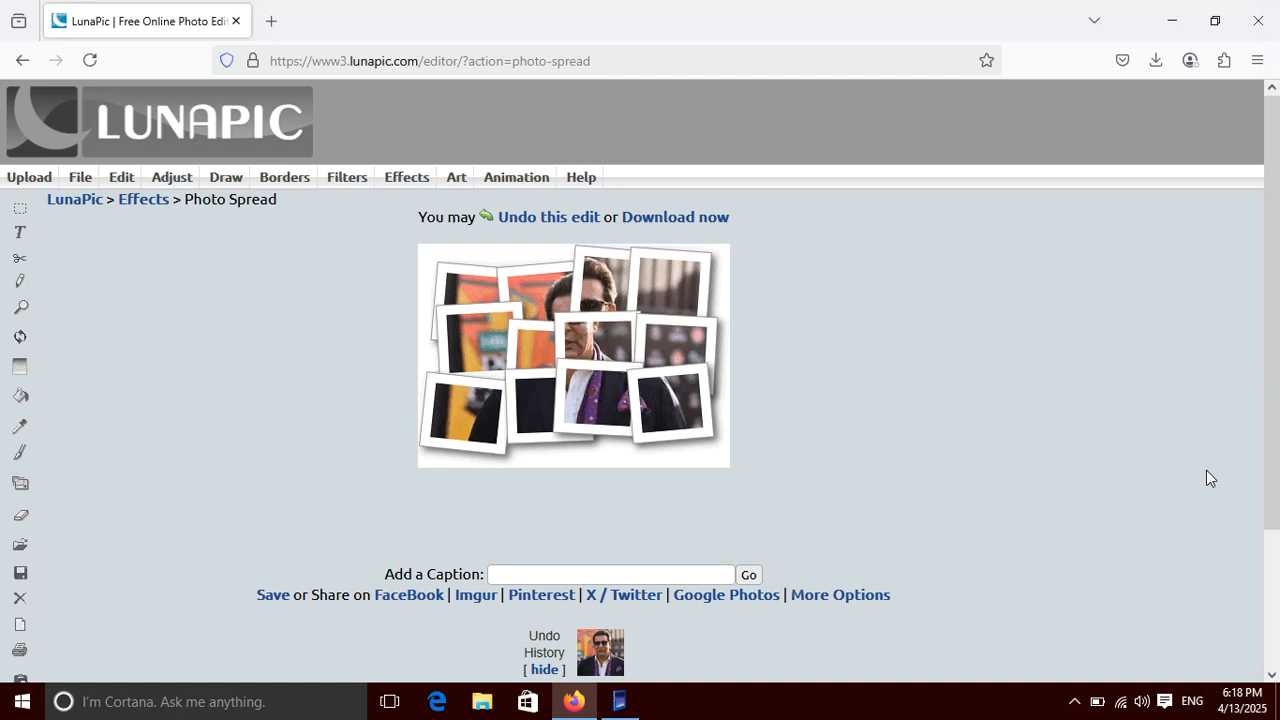
{"action": "left_click", "coordinate": [660, 218]}
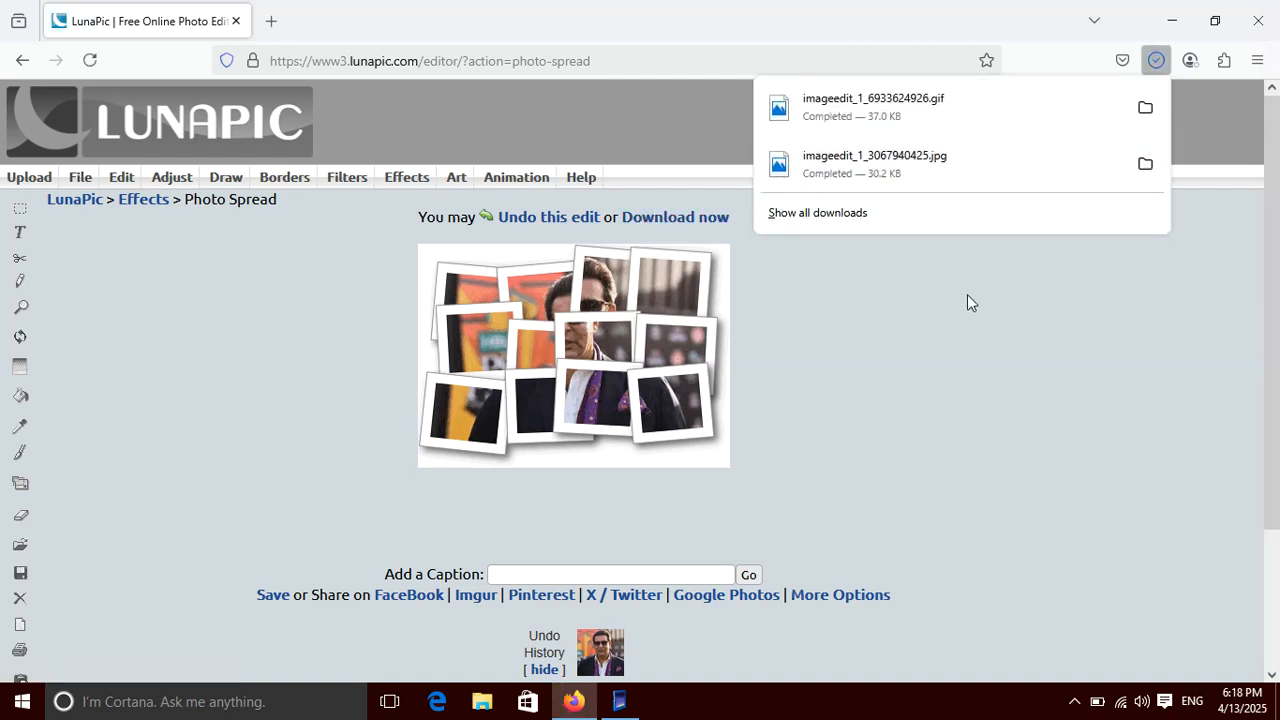
{"action": "left_click", "coordinate": [949, 100]}
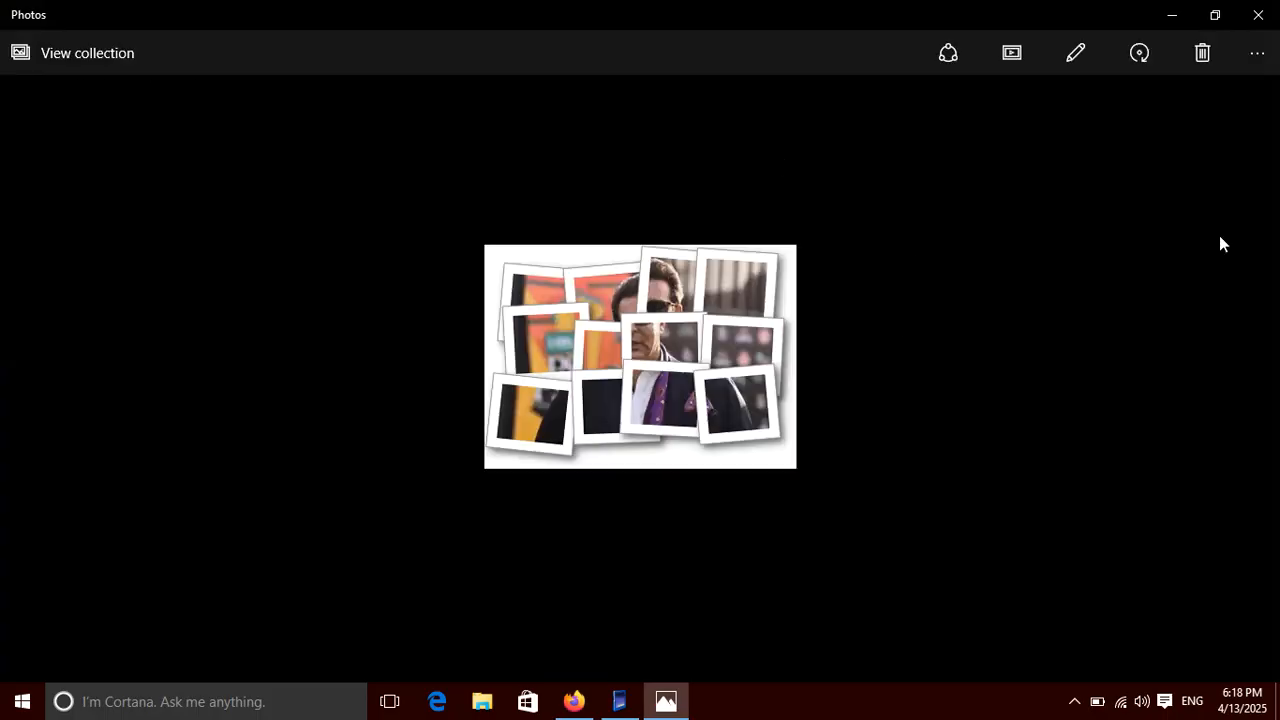
{"action": "left_click", "coordinate": [1258, 15]}
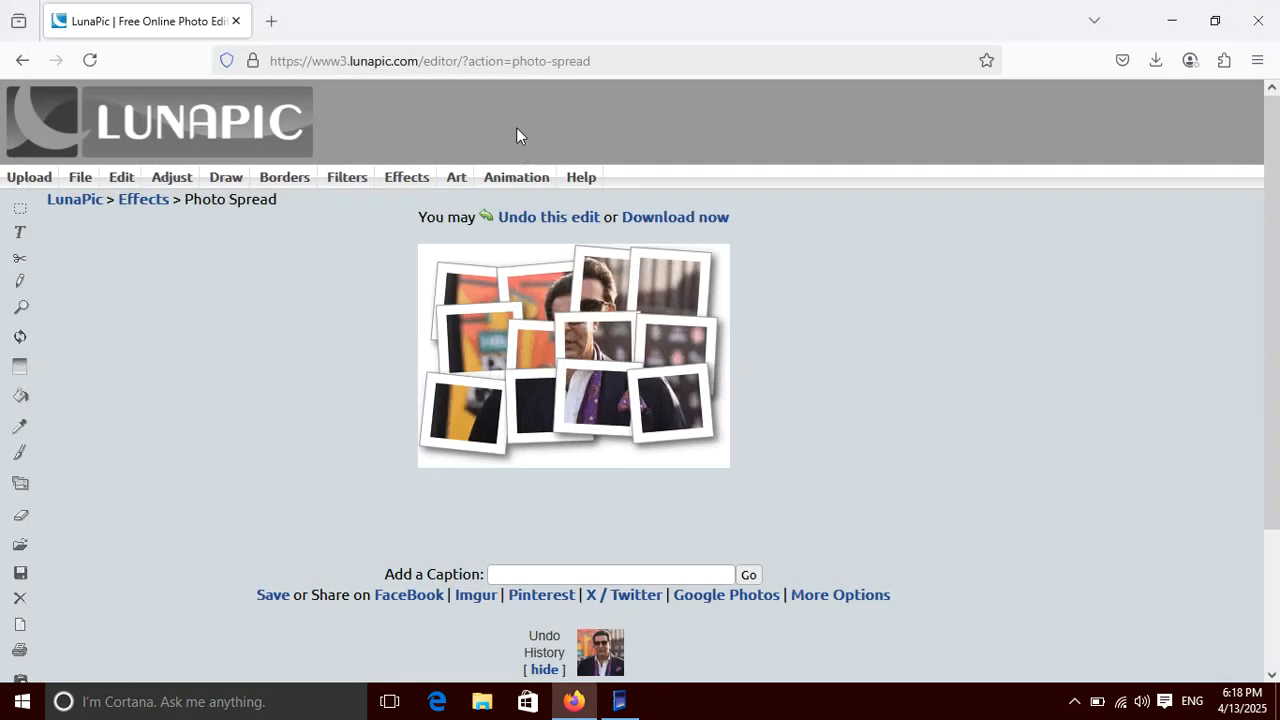
Step: Add the Reflecting Water effect from the Easter effects and download the animated image, checking the file in Photos
{"action": "mouse_move", "coordinate": [407, 177]}
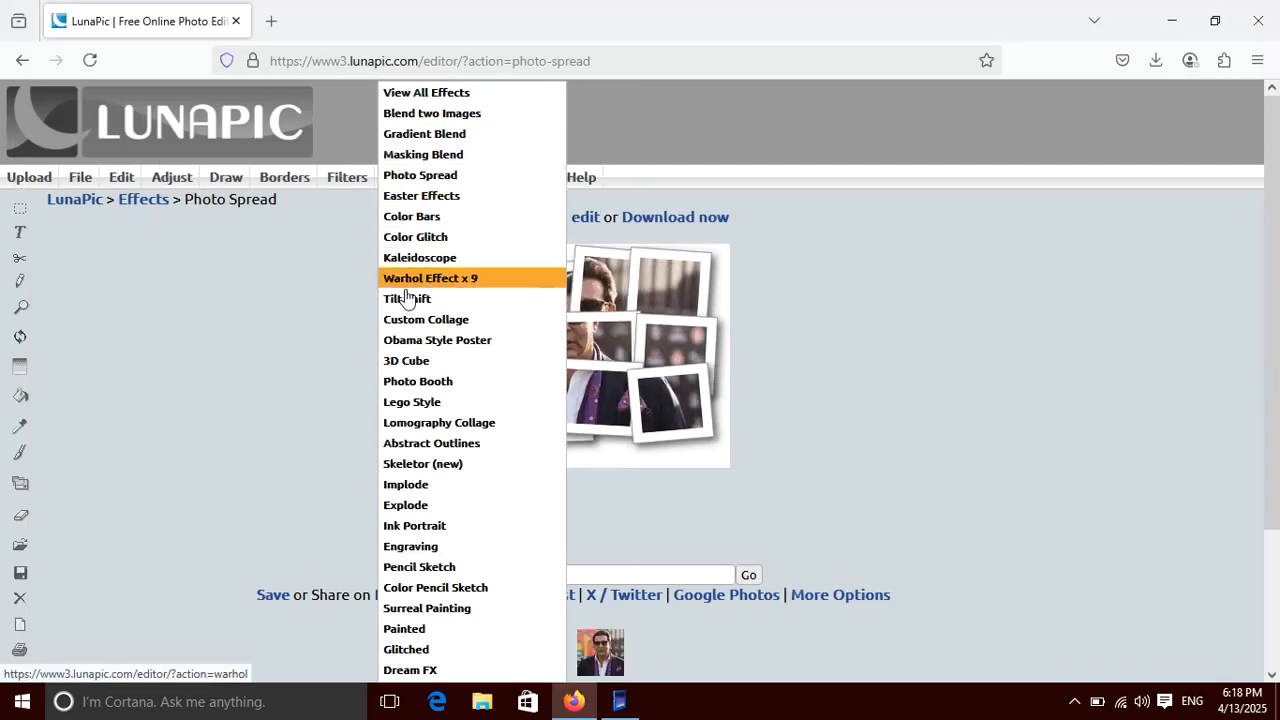
{"action": "left_click", "coordinate": [456, 195]}
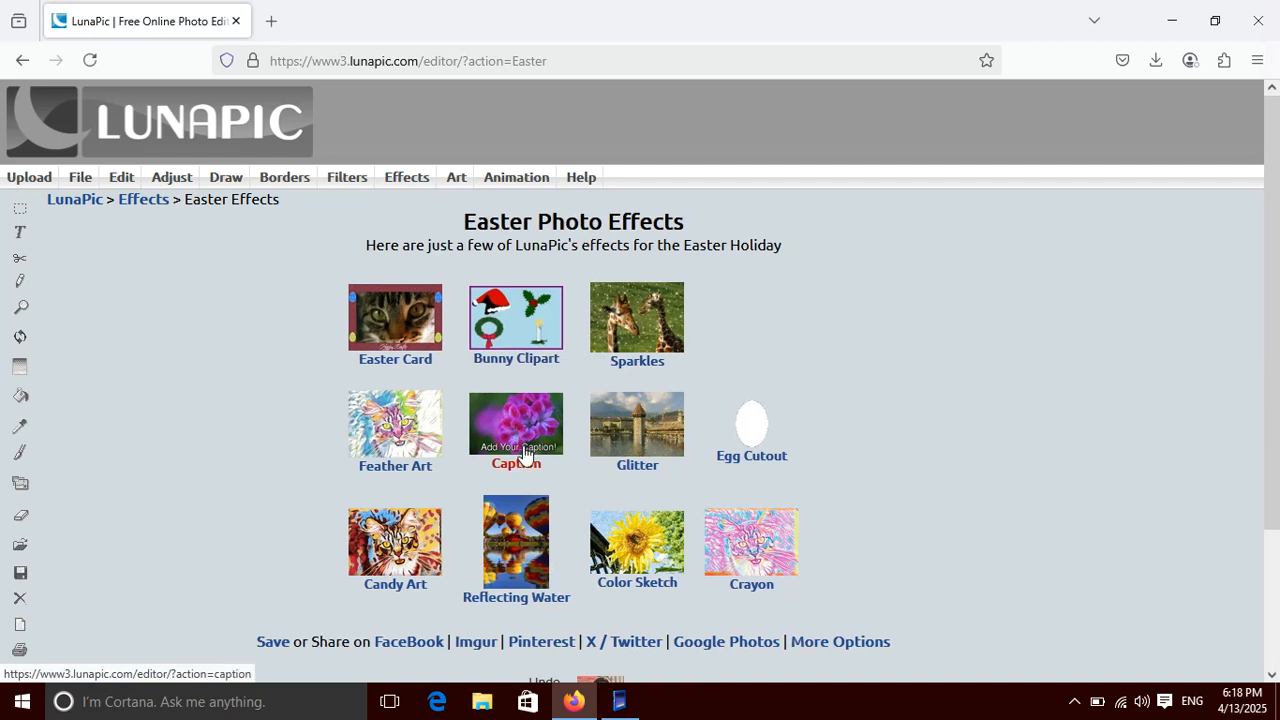
{"action": "left_click", "coordinate": [505, 600]}
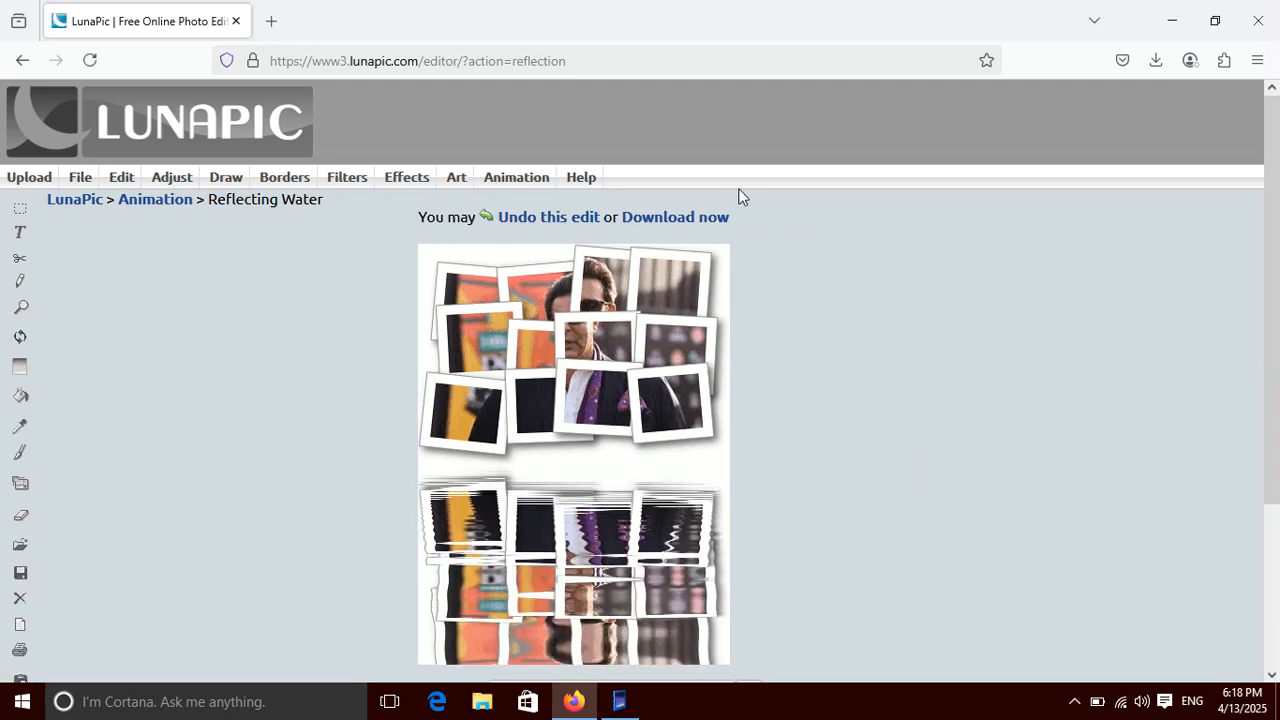
{"action": "left_click", "coordinate": [689, 222]}
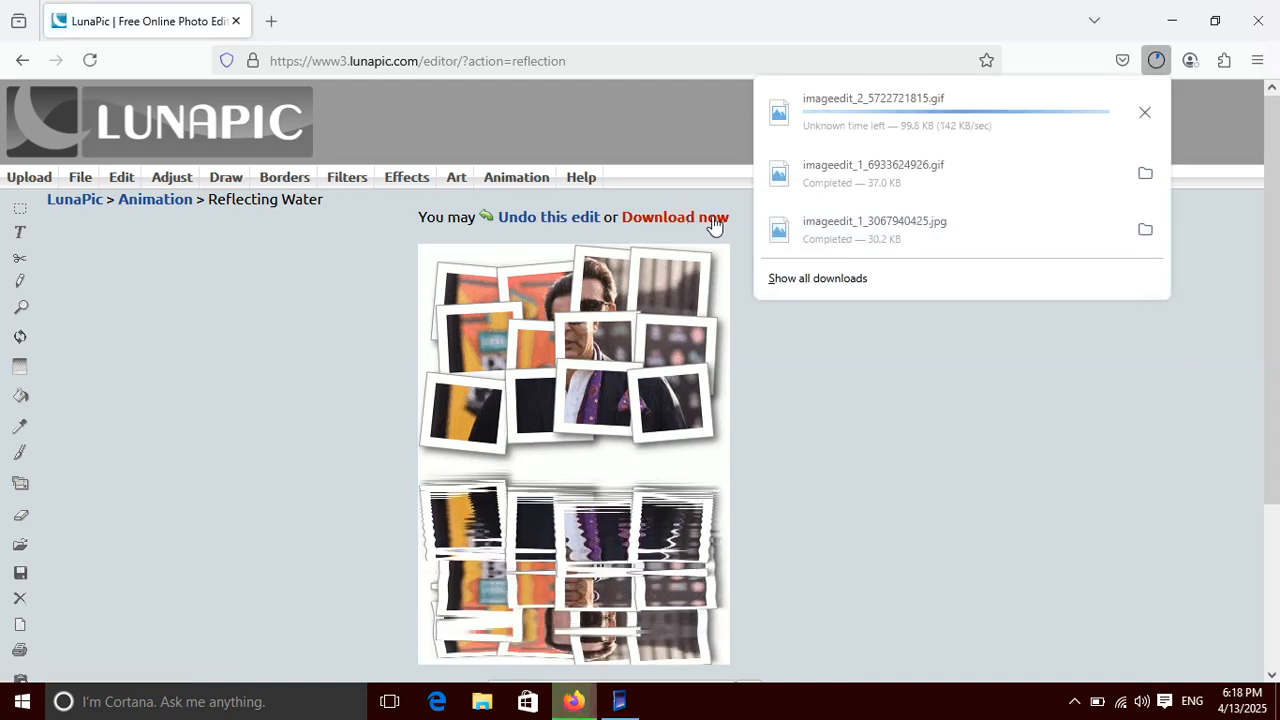
{"action": "left_click", "coordinate": [837, 120]}
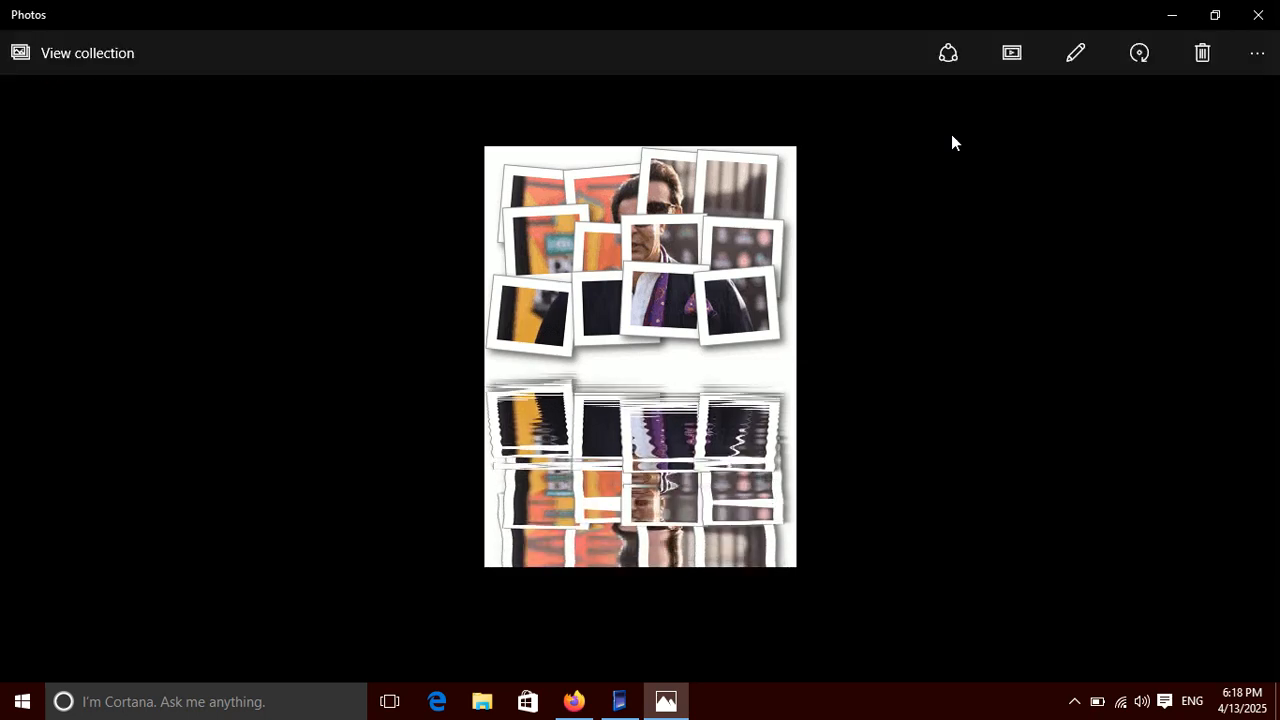
{"action": "left_click", "coordinate": [1258, 14]}
Step: Undo the Reflecting Water edit, then open the clear-history confirmation and cancel it to keep the images
{"action": "mouse_move", "coordinate": [583, 177]}
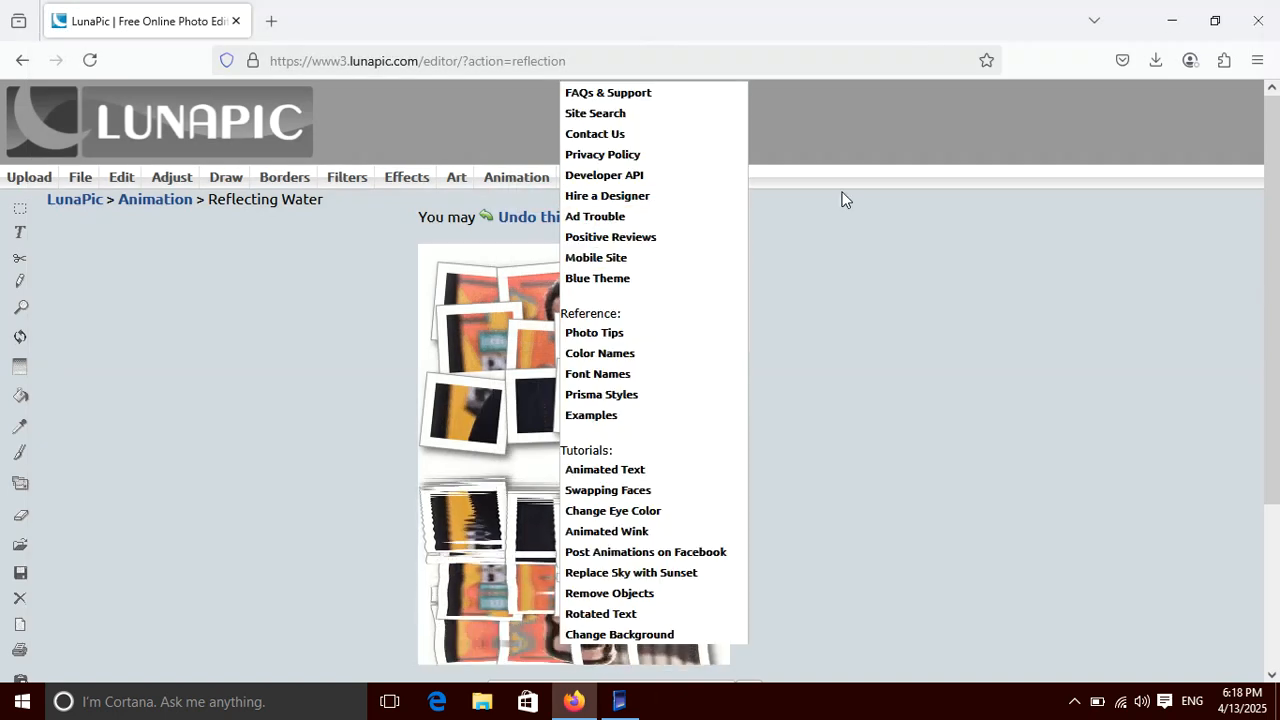
{"action": "left_click", "coordinate": [547, 220]}
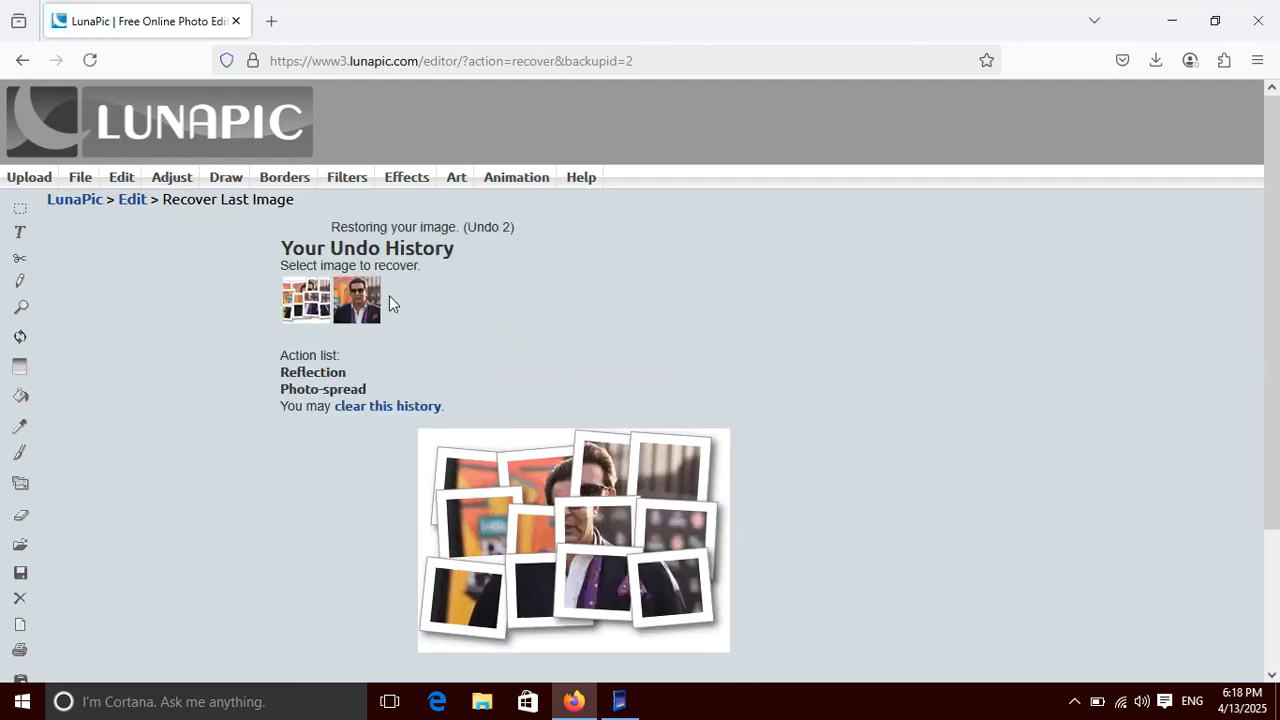
{"action": "left_click", "coordinate": [386, 409]}
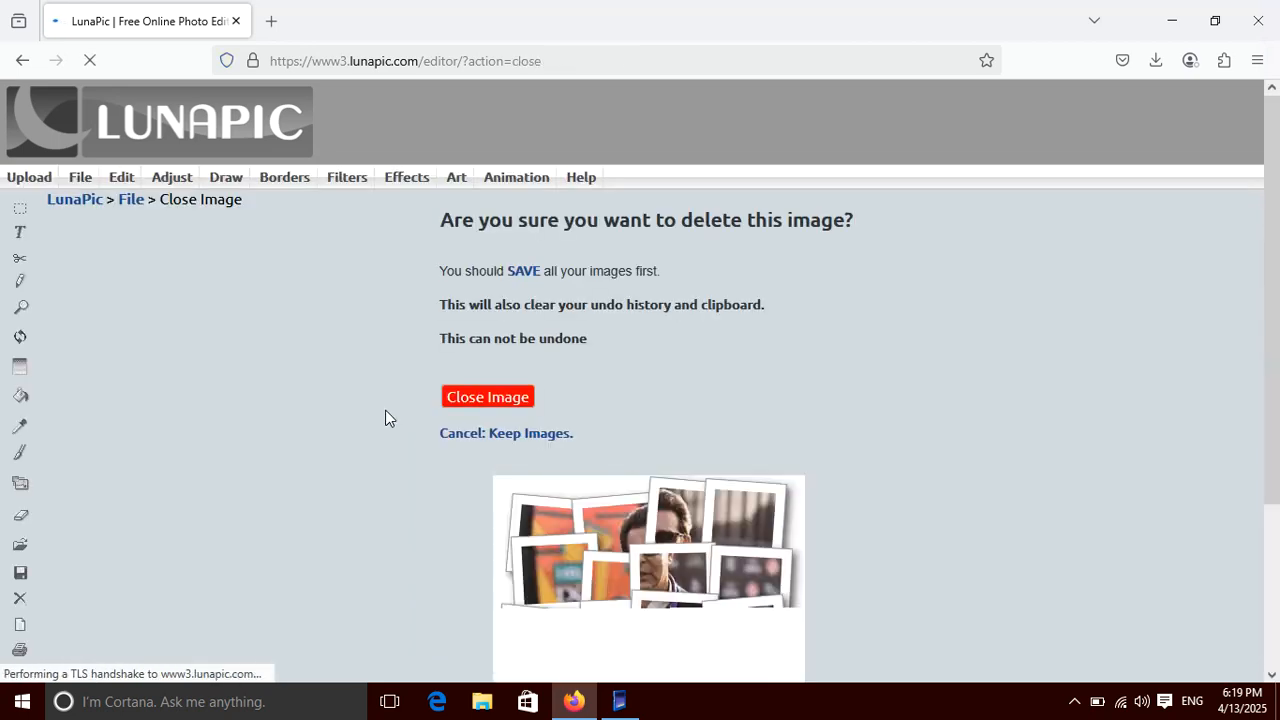
{"action": "left_click", "coordinate": [512, 434]}
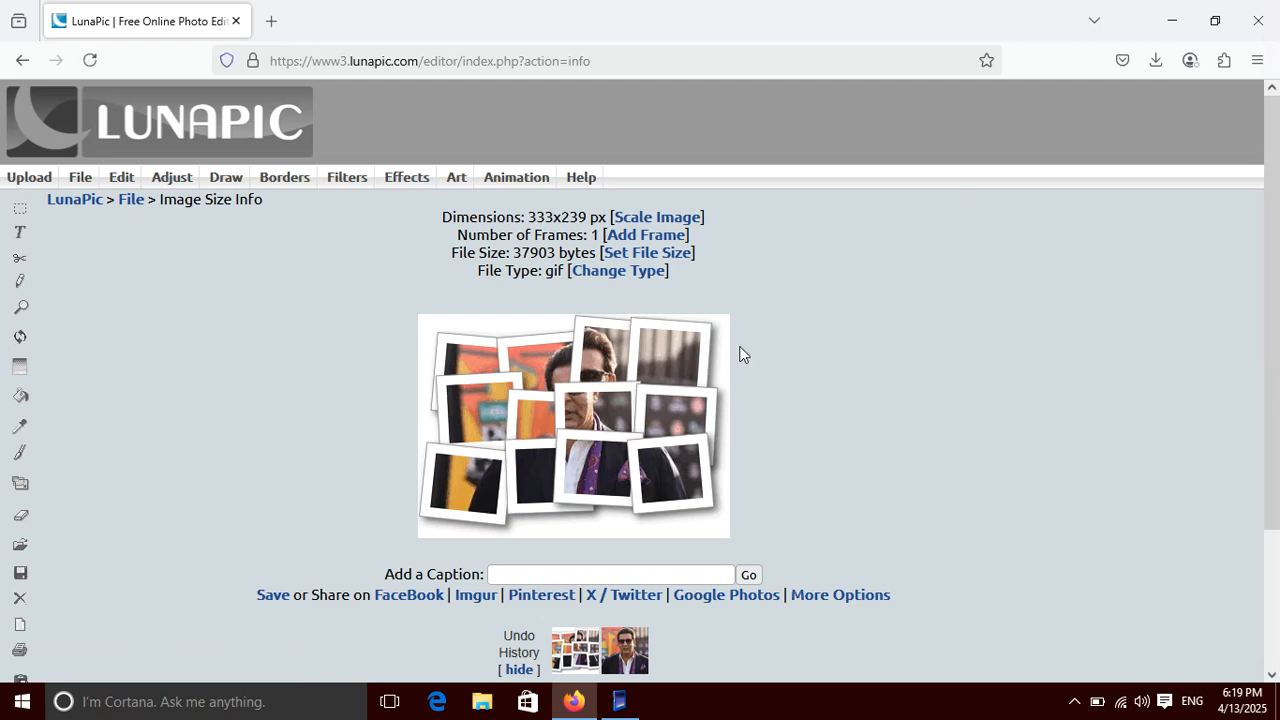
{"action": "scroll", "coordinate": [1272, 183], "scroll_direction": "down", "scroll_amount": 3}
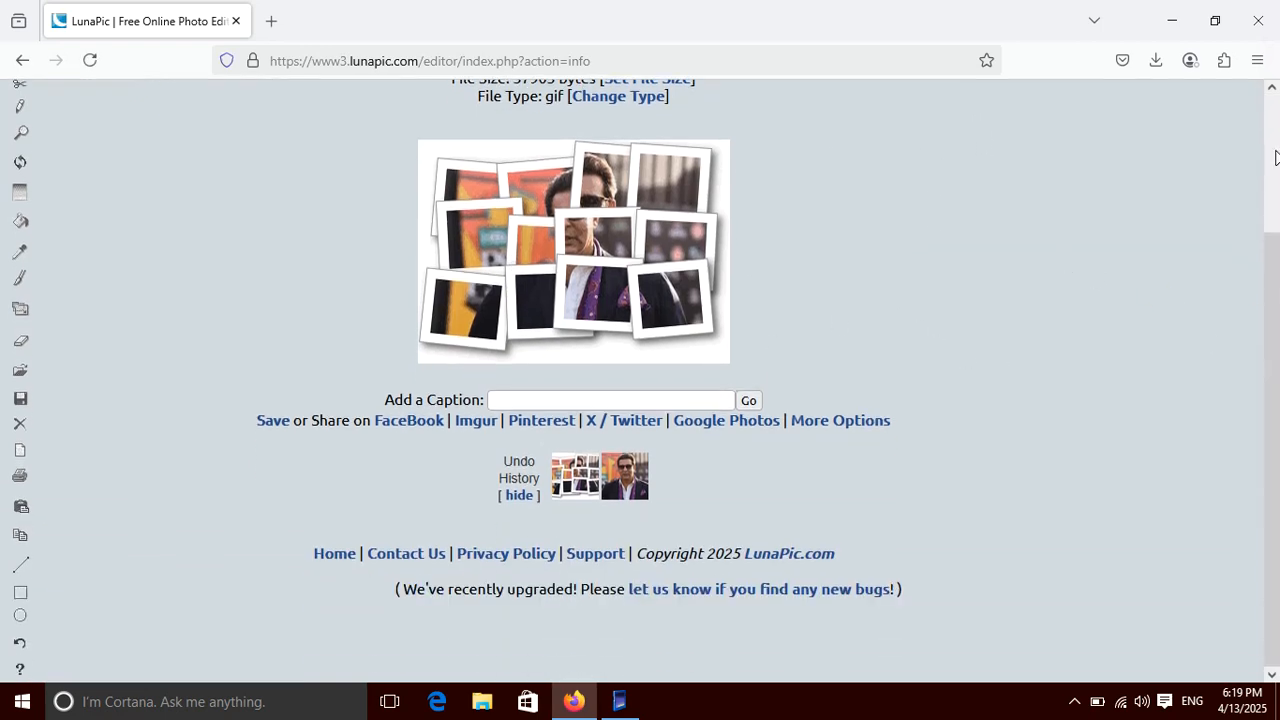
{"action": "scroll", "coordinate": [1275, 158], "scroll_direction": "up", "scroll_amount": 3}
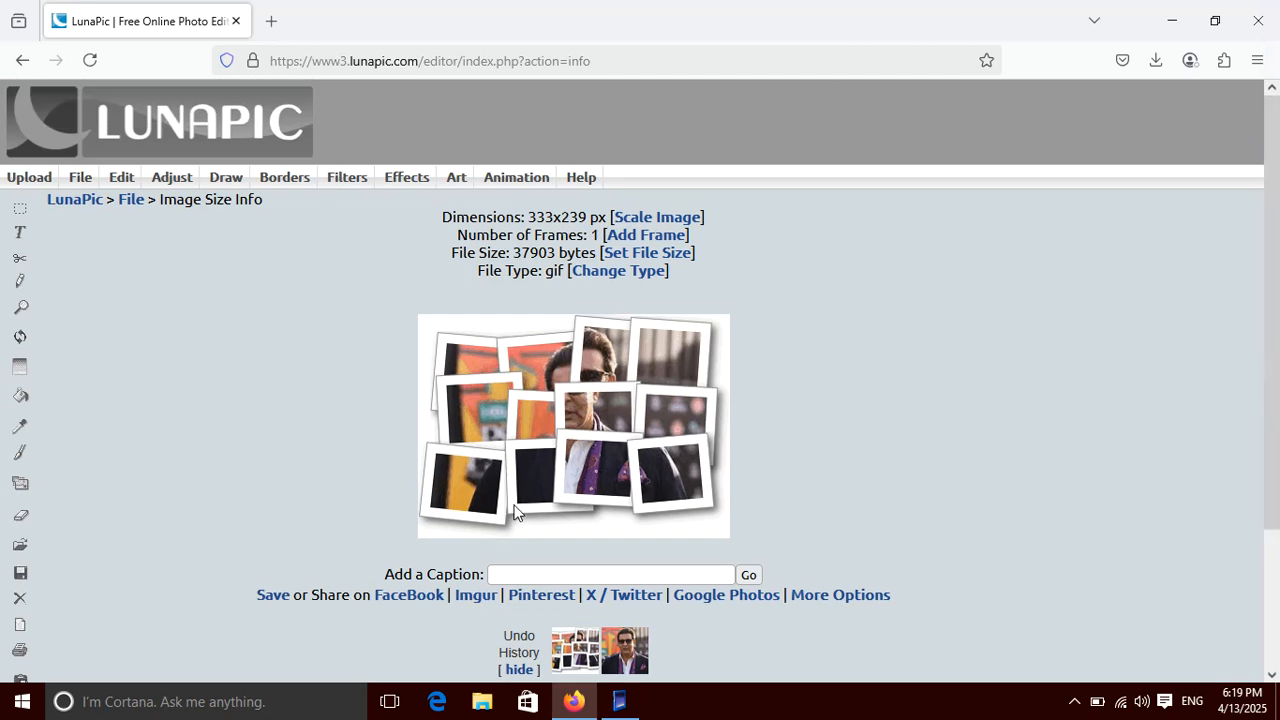
Step: Close the editor page, reopen LunaPic from its desktop shortcut and upload the wasim akram picture
{"action": "left_click", "coordinate": [236, 22]}
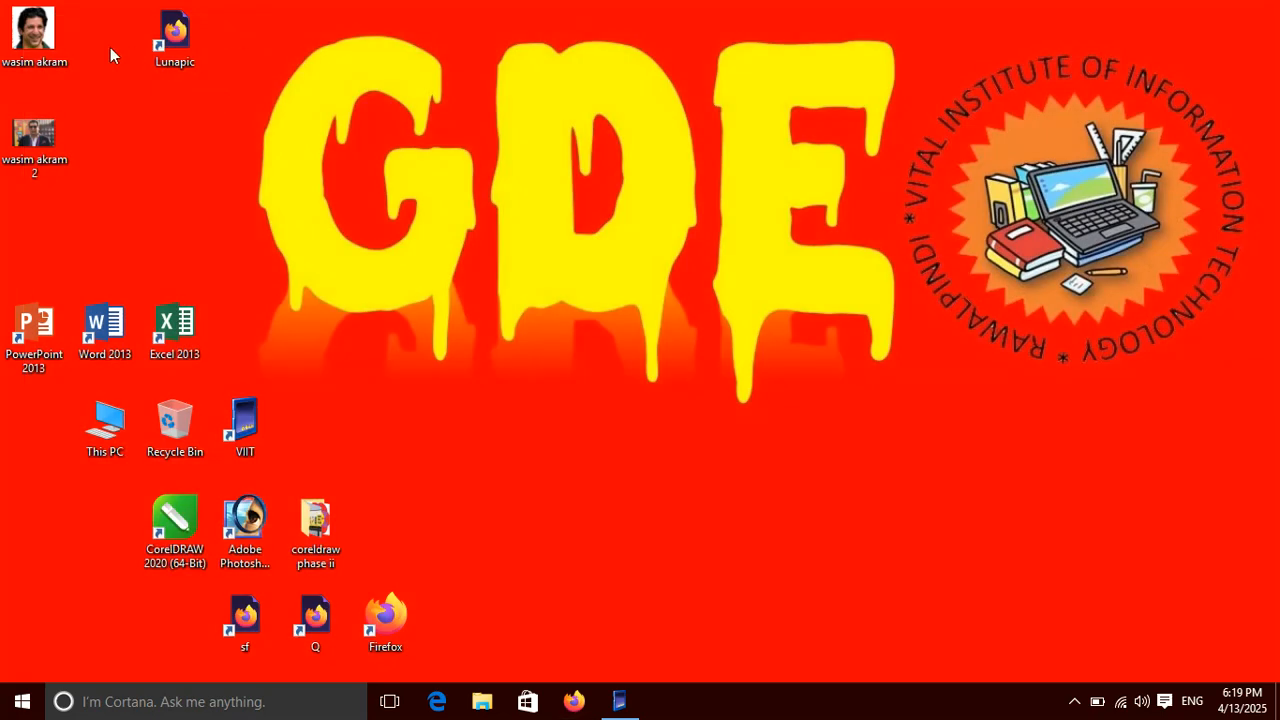
{"action": "double_click", "coordinate": [165, 33]}
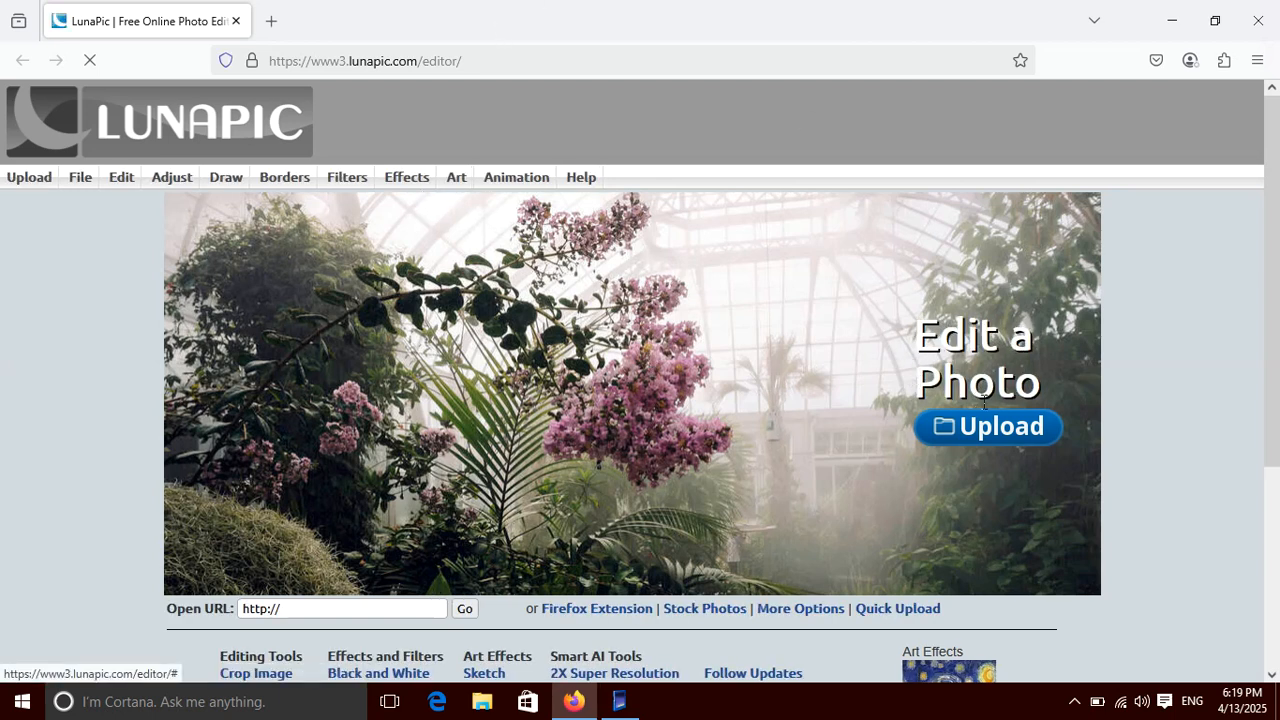
{"action": "left_click", "coordinate": [1005, 428]}
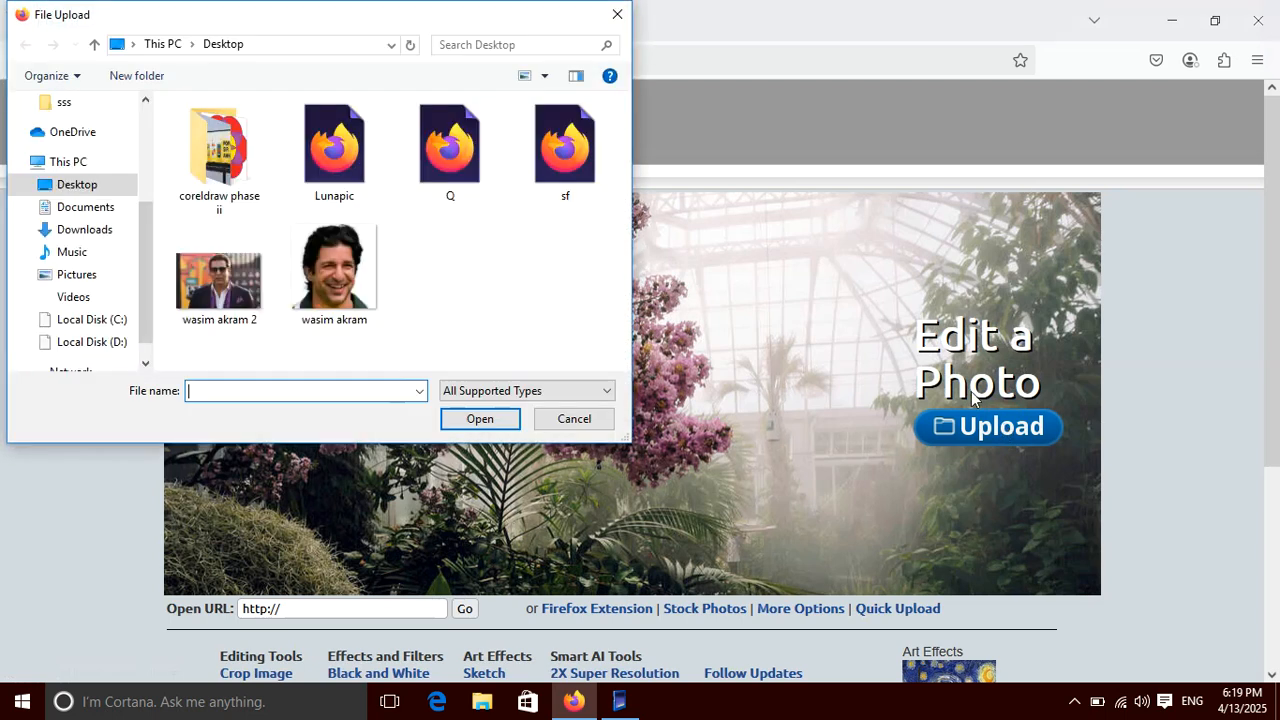
{"action": "left_click", "coordinate": [335, 275]}
{"action": "double_click", "coordinate": [345, 300]}
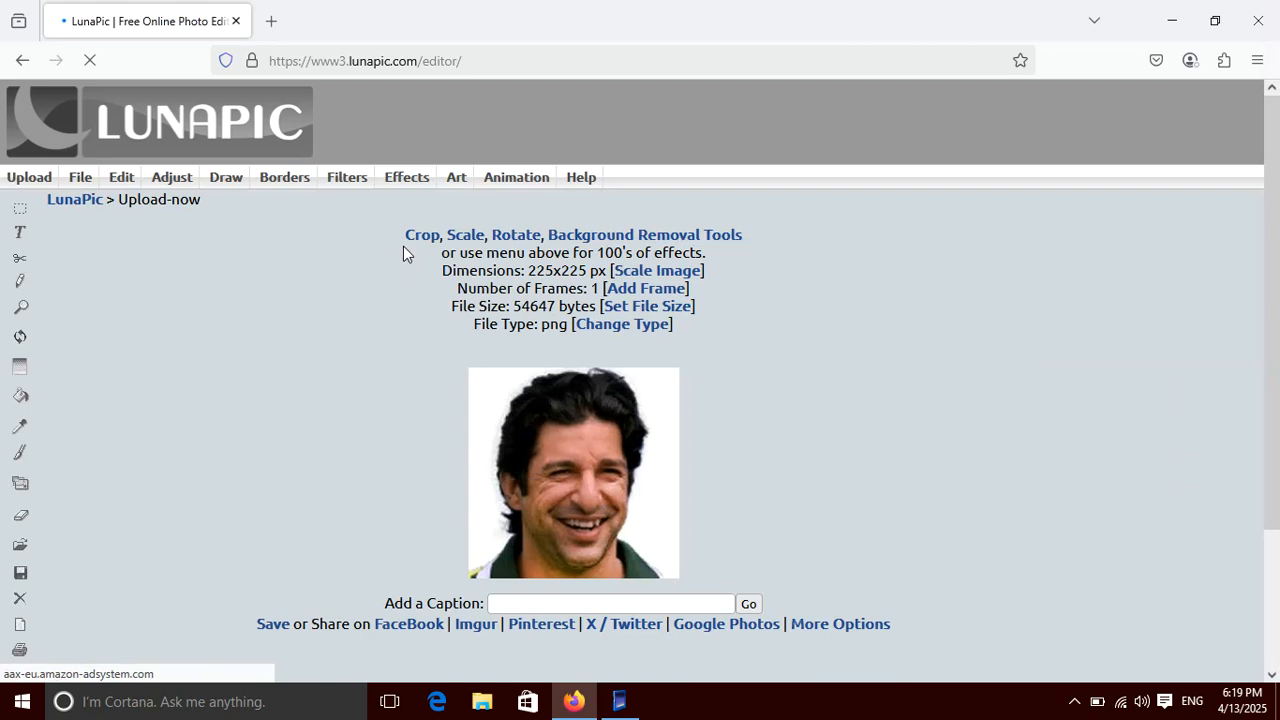
Step: Turn the uploaded picture into an Obama Style Poster with the slogan HOPE
{"action": "mouse_move", "coordinate": [406, 177]}
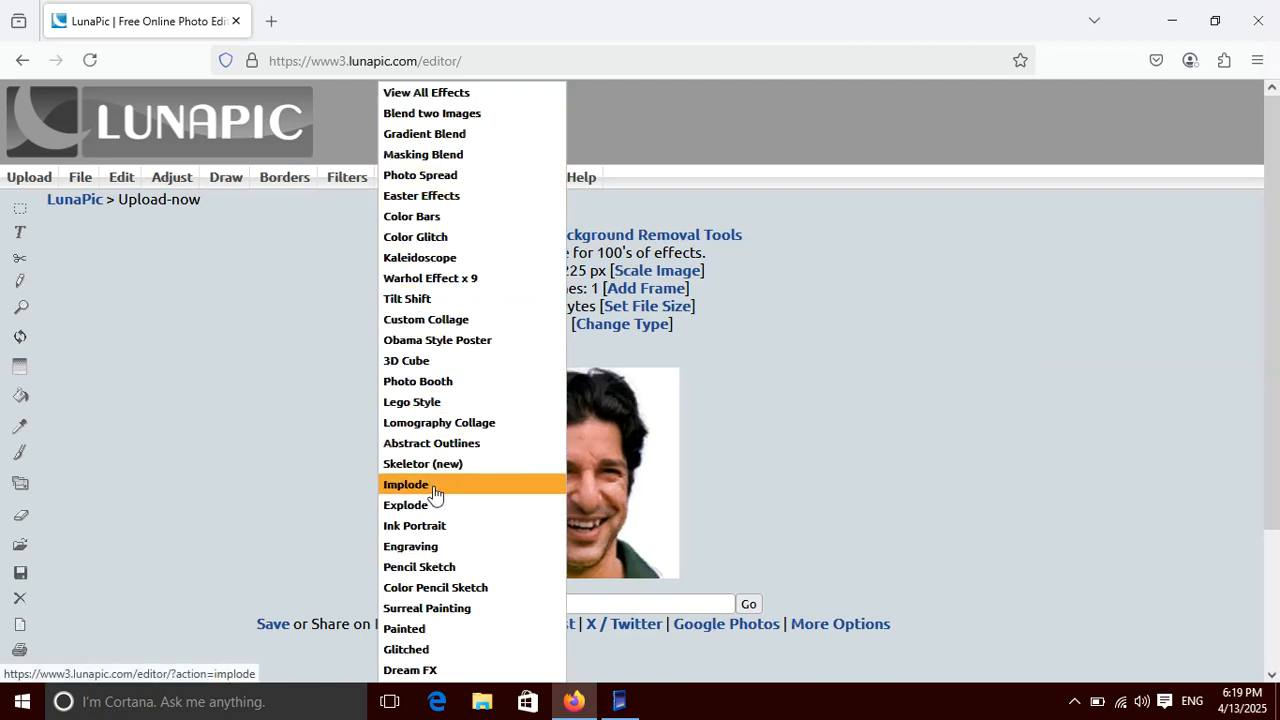
{"action": "left_click", "coordinate": [458, 344]}
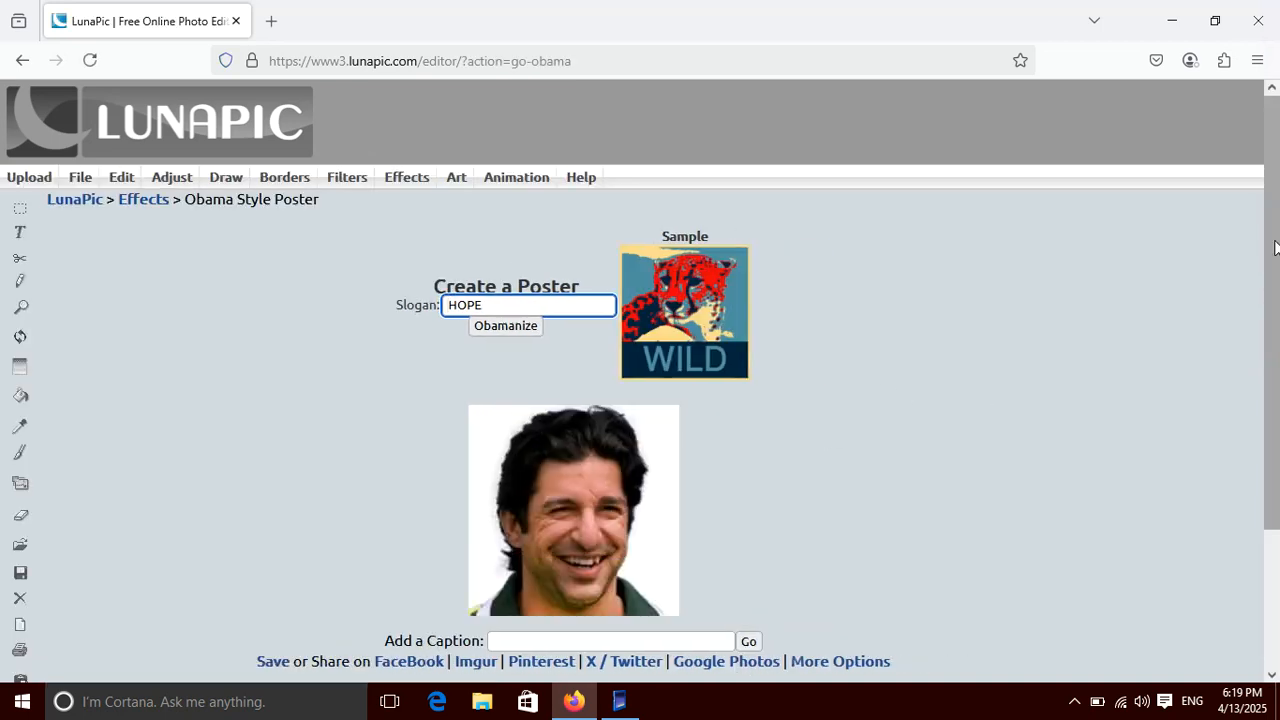
{"action": "scroll", "coordinate": [1276, 246], "scroll_direction": "down", "scroll_amount": 1}
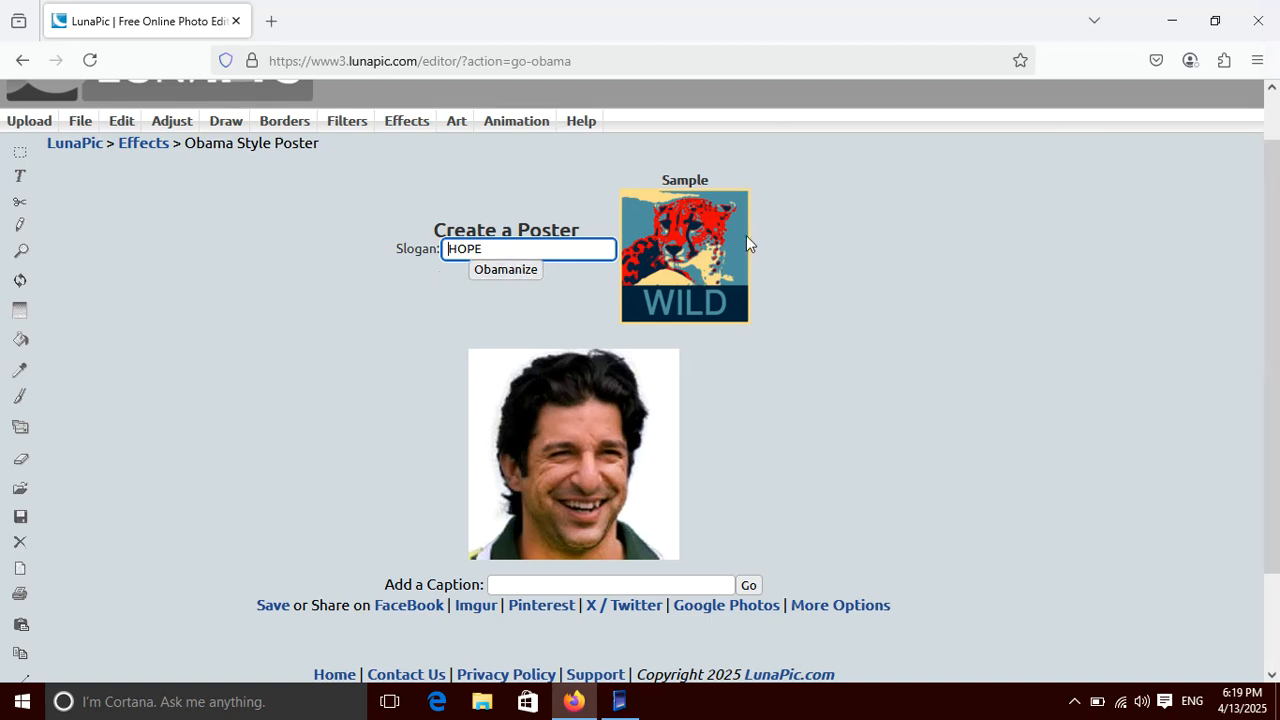
{"action": "left_click", "coordinate": [518, 272]}
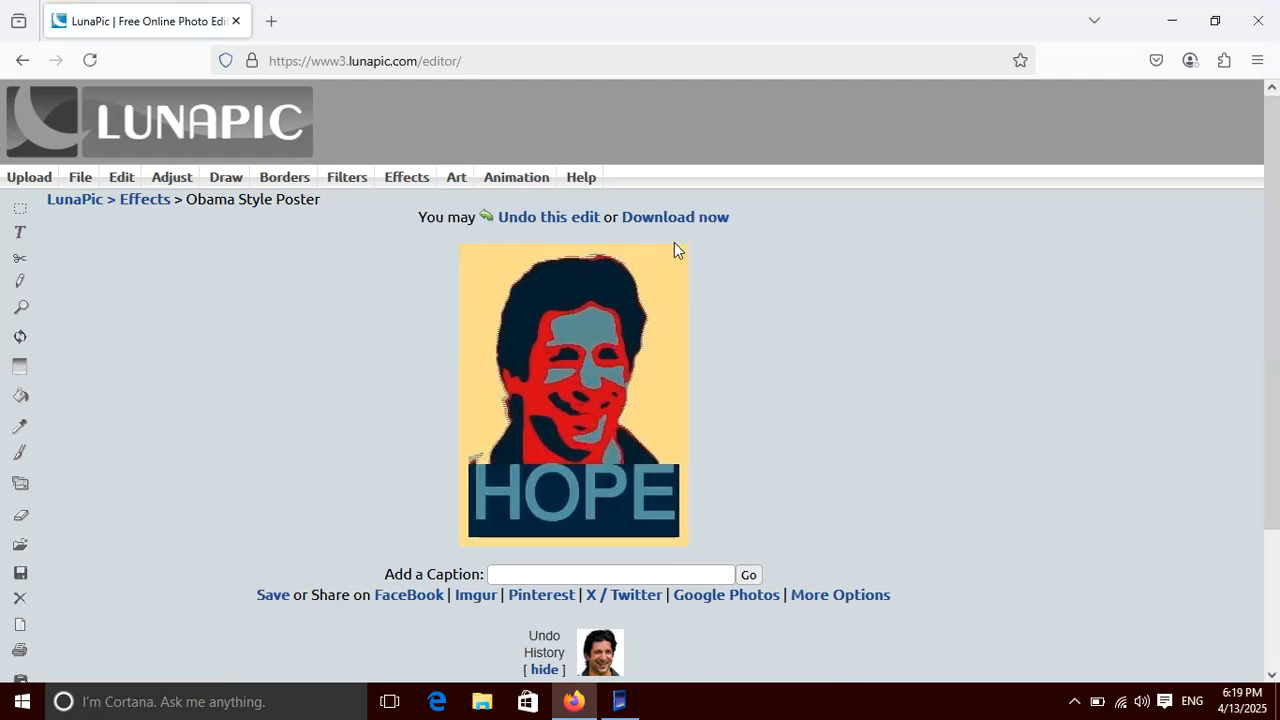
Step: Undo the poster edit and delete the image together with its undo history
{"action": "left_click", "coordinate": [578, 218]}
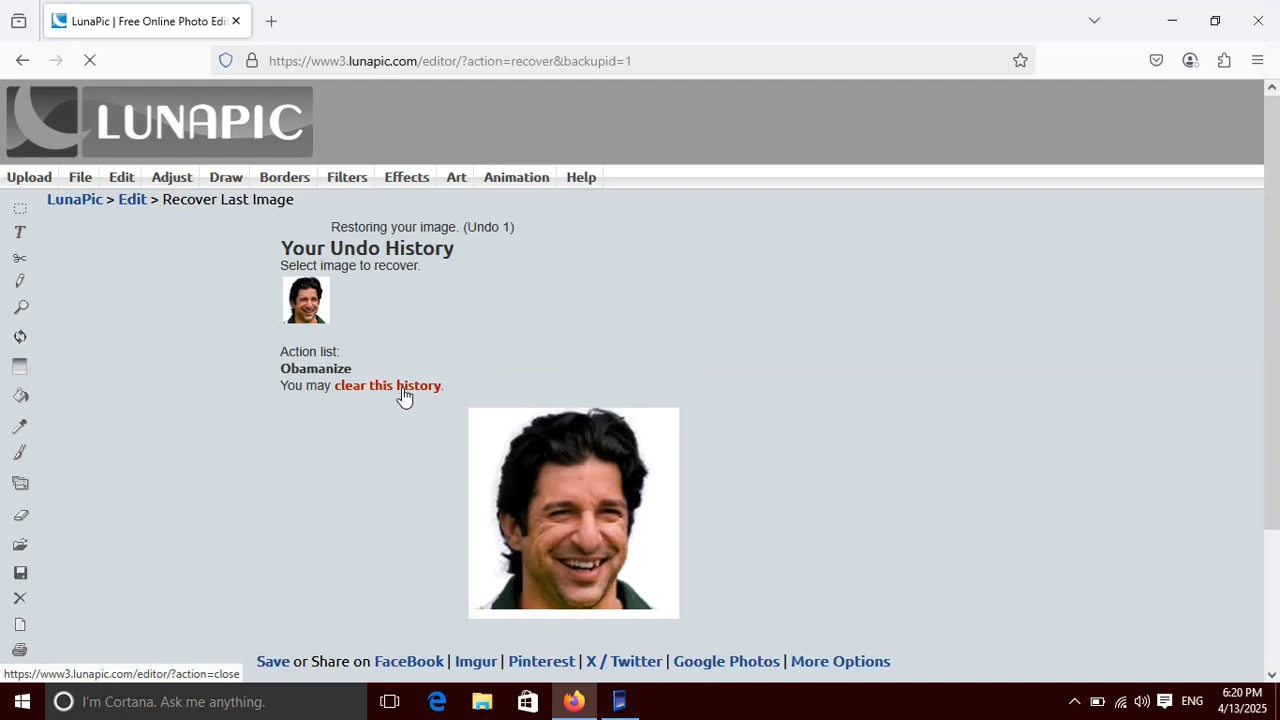
{"action": "left_click", "coordinate": [399, 388]}
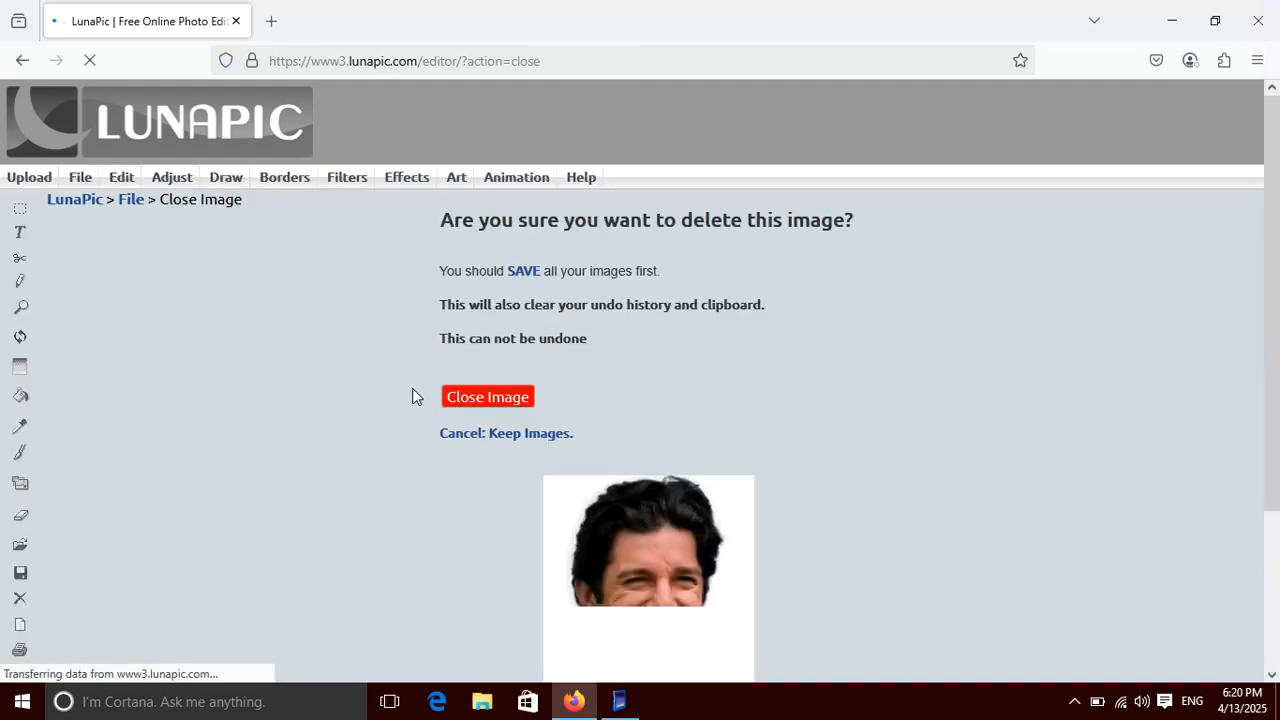
{"action": "left_click", "coordinate": [496, 398]}
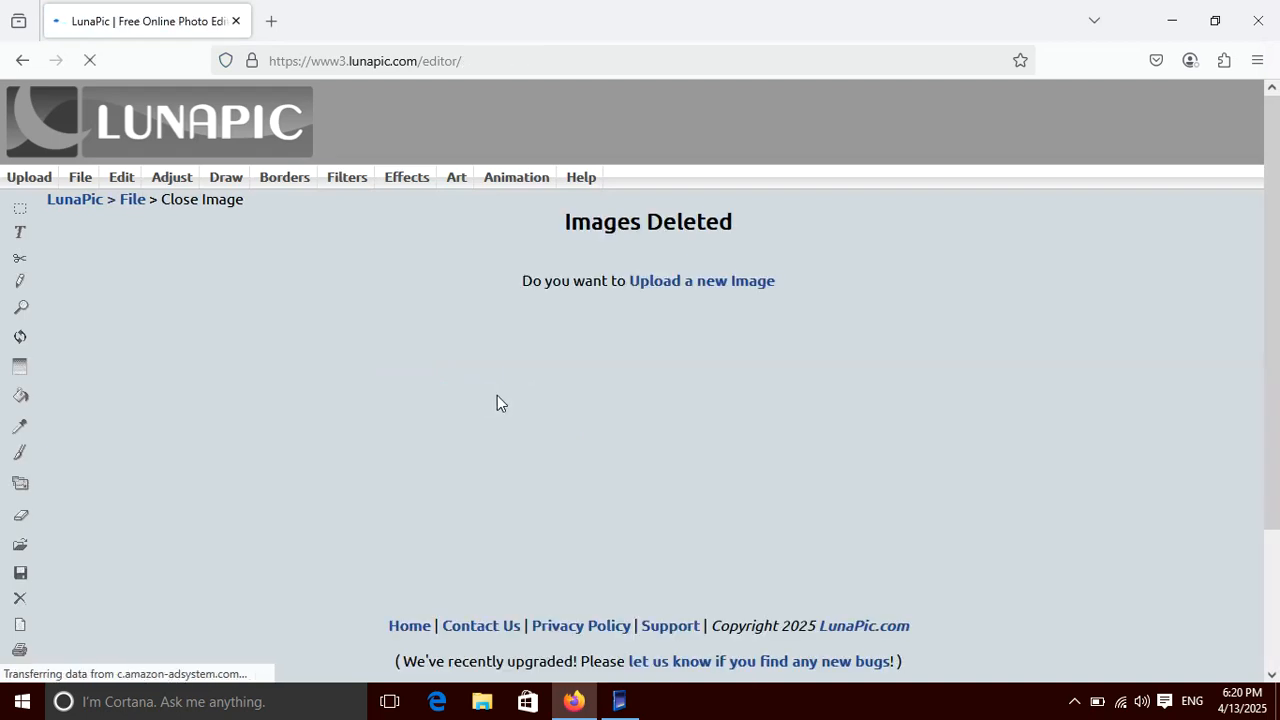
Step: Upload the wasim akram 2 picture from the desktop as a new image
{"action": "left_click", "coordinate": [706, 281]}
{"action": "mouse_move", "coordinate": [406, 177]}
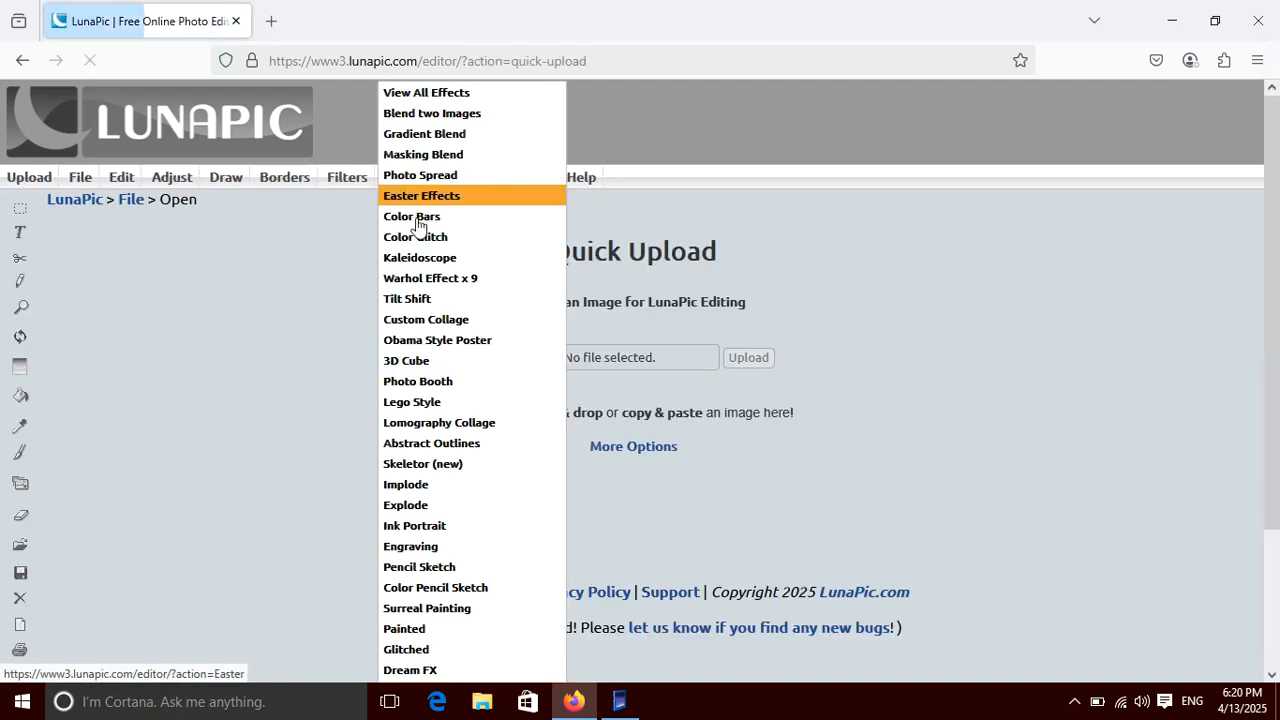
{"action": "left_click", "coordinate": [513, 358]}
{"action": "double_click", "coordinate": [229, 283]}
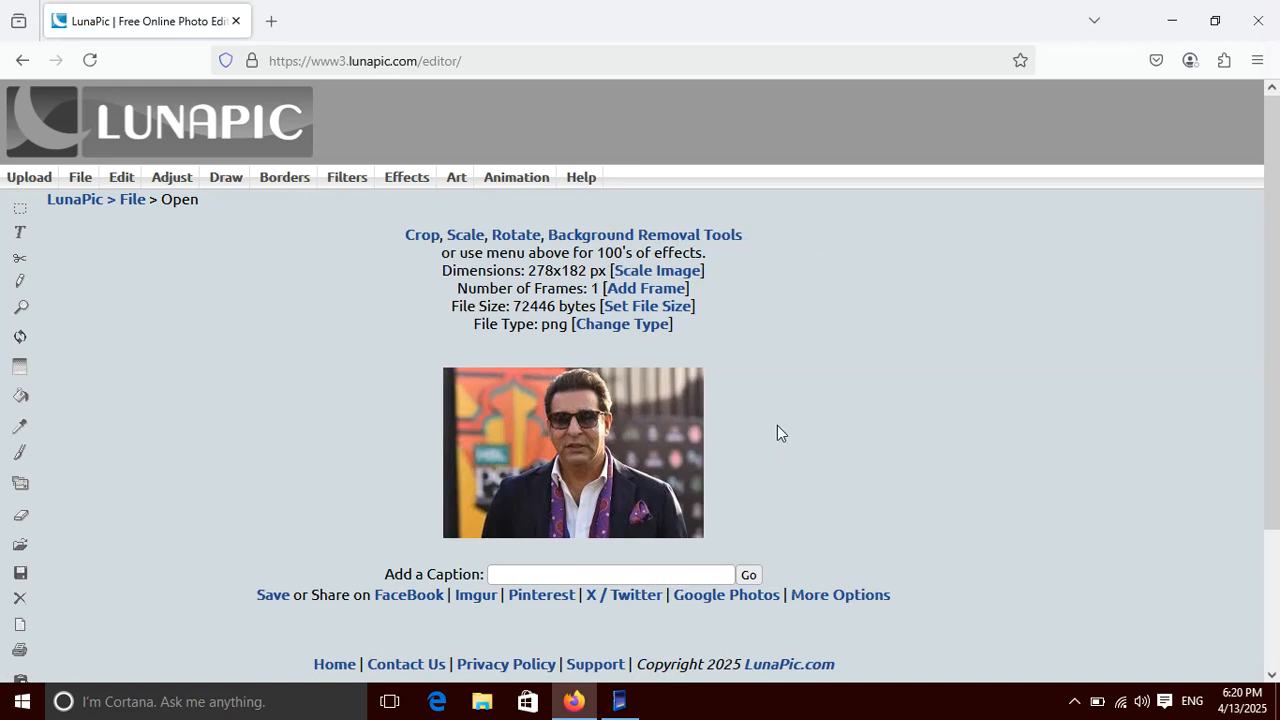
Step: Apply the Warhol Effect x 9 to the photo and view the whole colour grid
{"action": "left_click_drag", "start_coordinate": [1275, 141], "coordinate": [1183, 193]}
{"action": "mouse_move", "coordinate": [403, 120]}
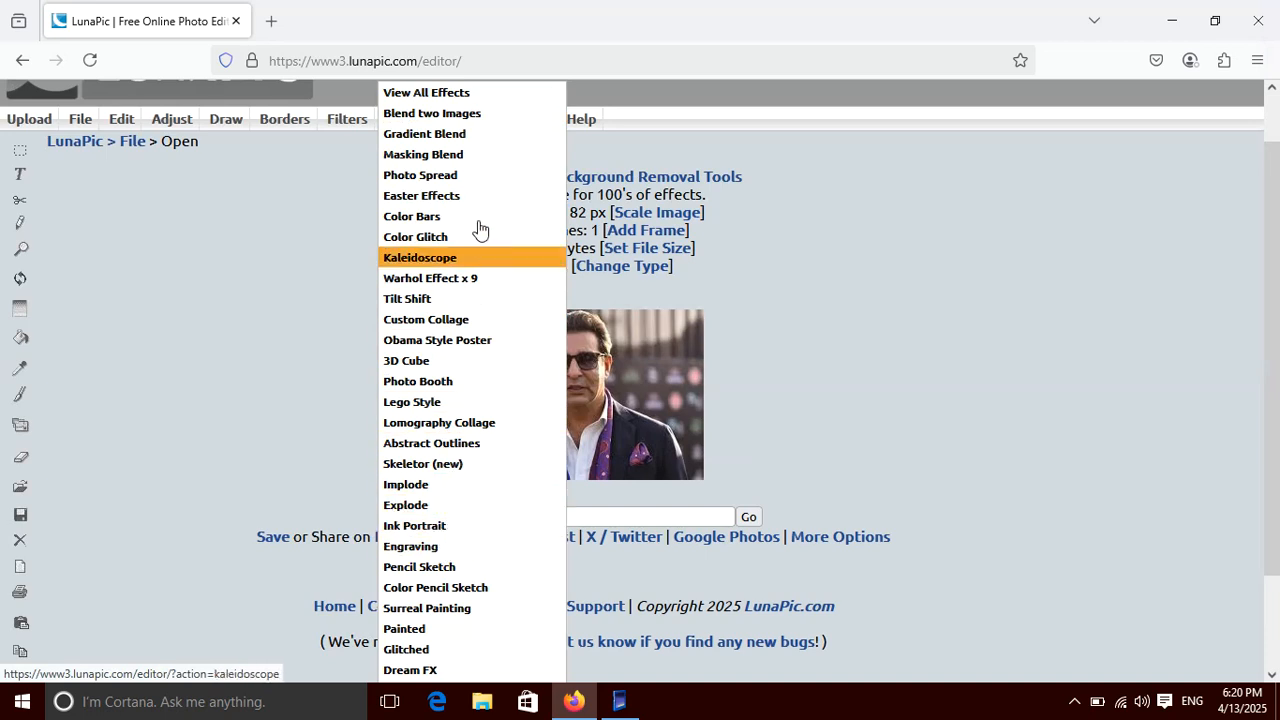
{"action": "left_click", "coordinate": [470, 283]}
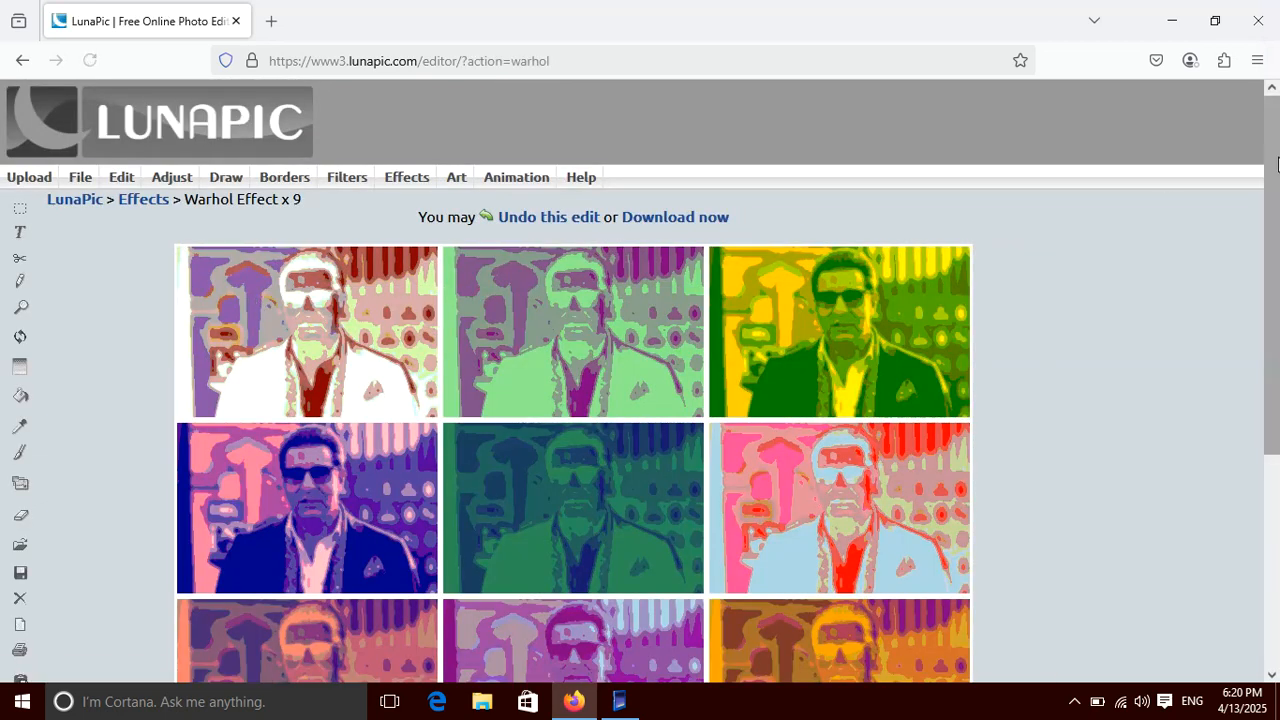
{"action": "left_click_drag", "start_coordinate": [1277, 165], "coordinate": [1277, 252]}
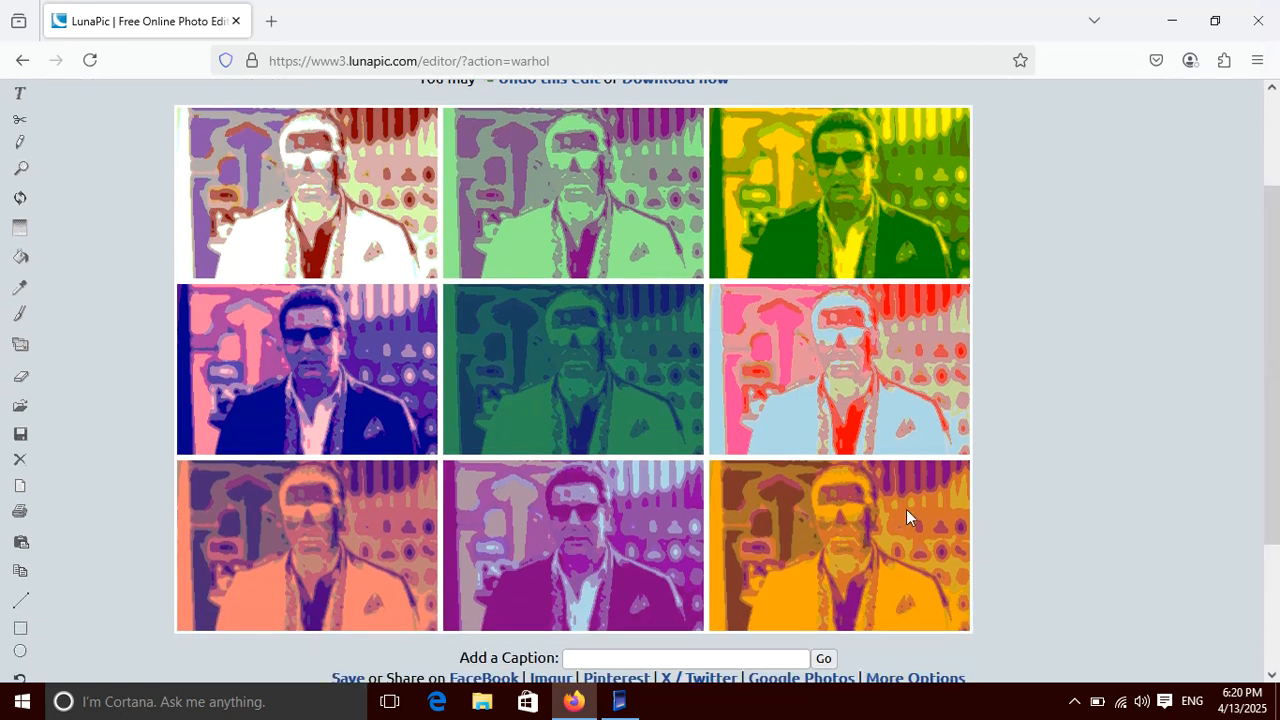
Step: Undo the Warhol edit and open the confirmation page for clearing the undo history
{"action": "left_click_drag", "start_coordinate": [1277, 266], "coordinate": [1277, 176]}
{"action": "left_click", "coordinate": [550, 219]}
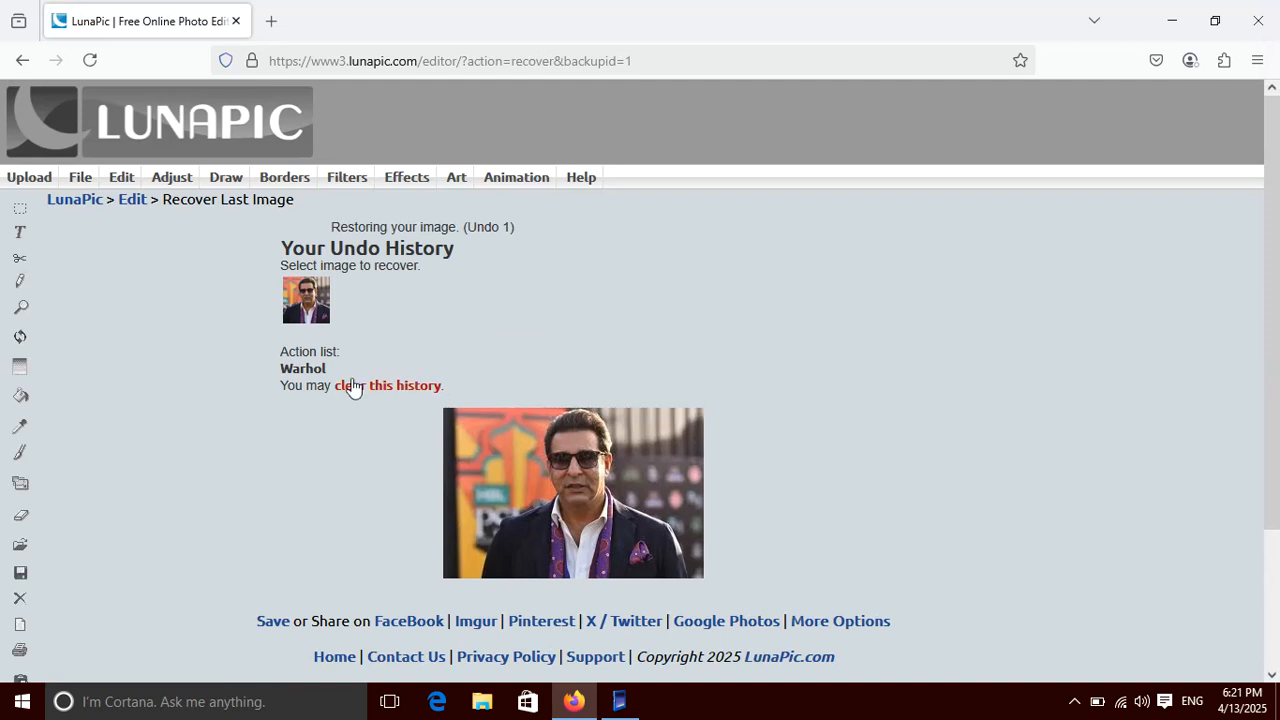
{"action": "left_click", "coordinate": [381, 386]}
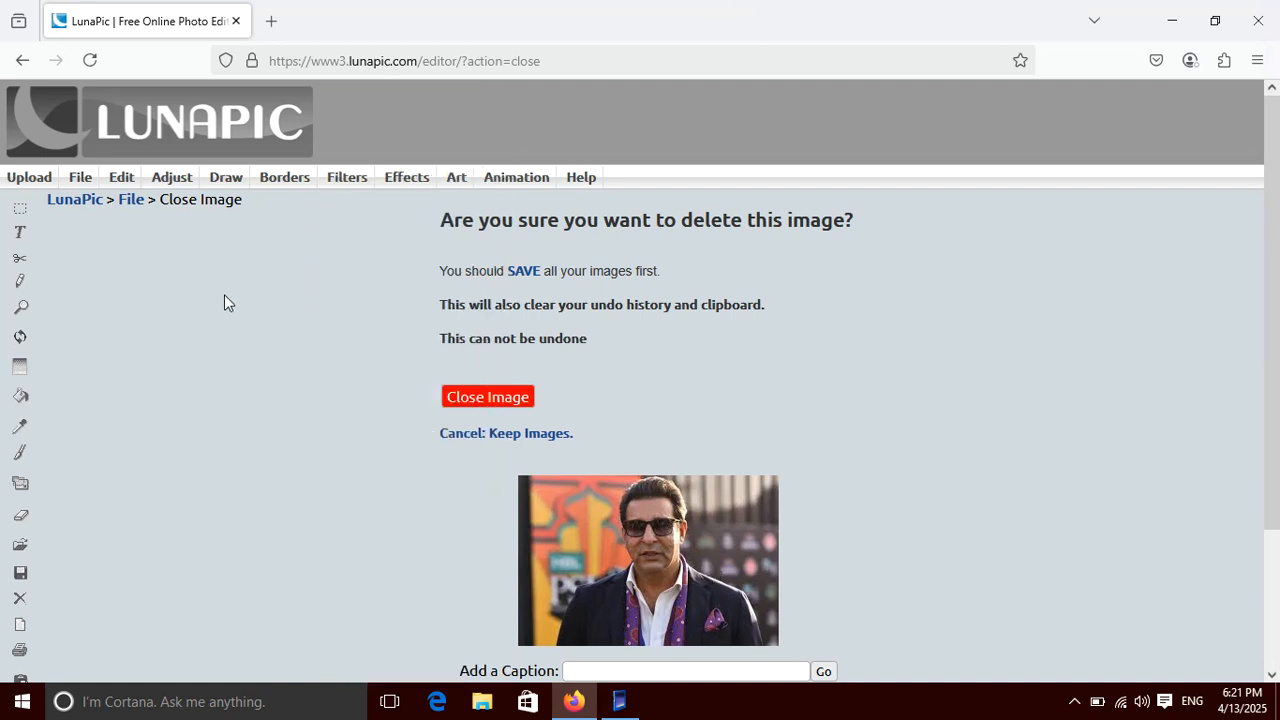
Step: Add a Rounded Border to the restored photo, followed by a Film Strip border
{"action": "mouse_move", "coordinate": [270, 185]}
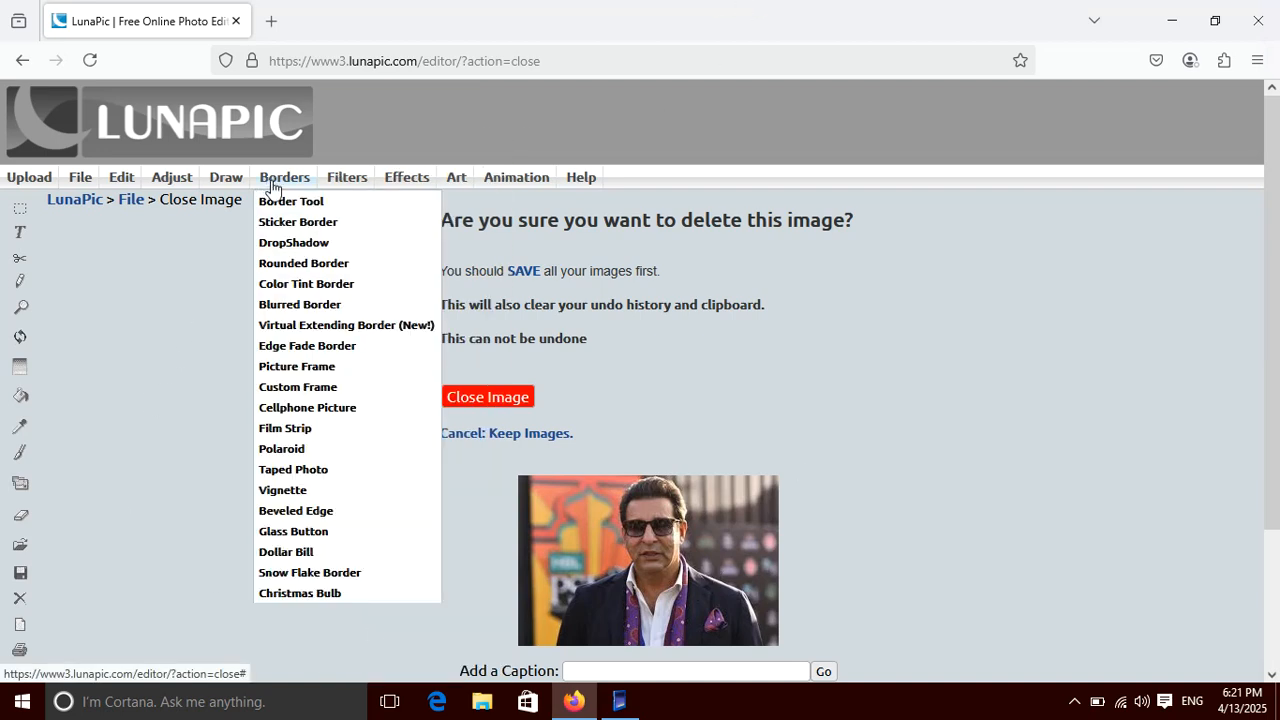
{"action": "left_click", "coordinate": [277, 268]}
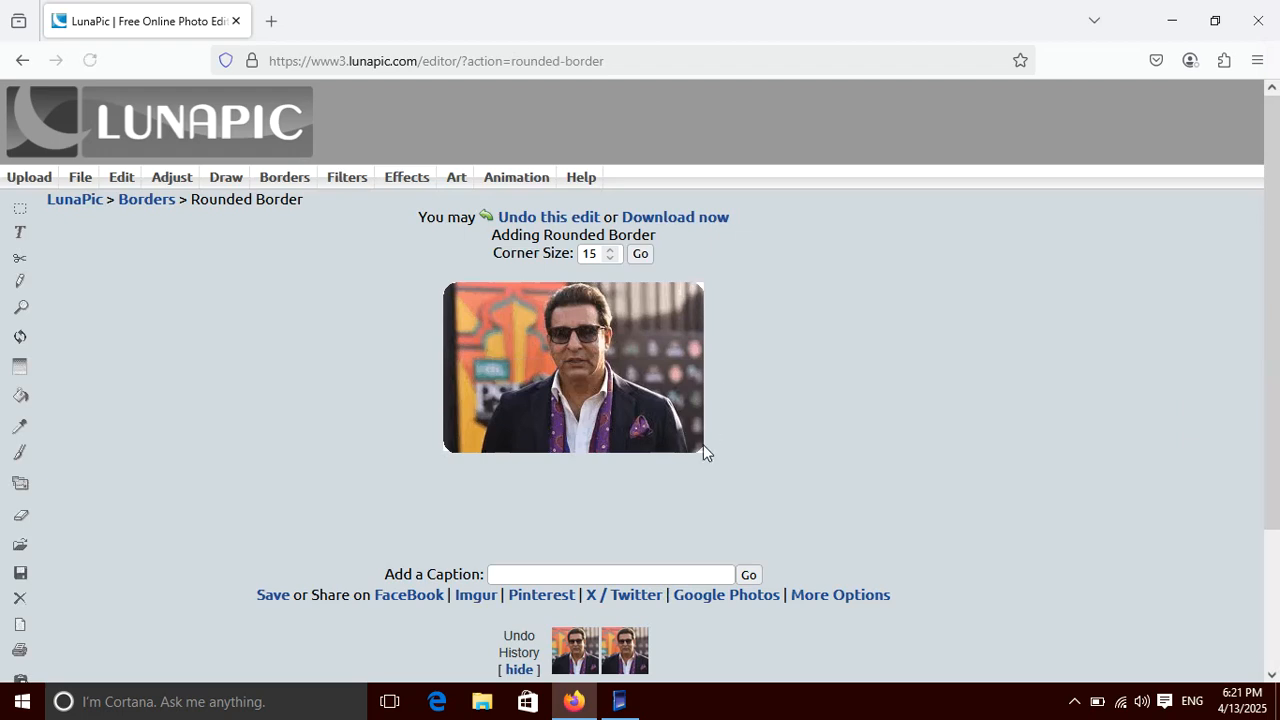
{"action": "mouse_move", "coordinate": [285, 183]}
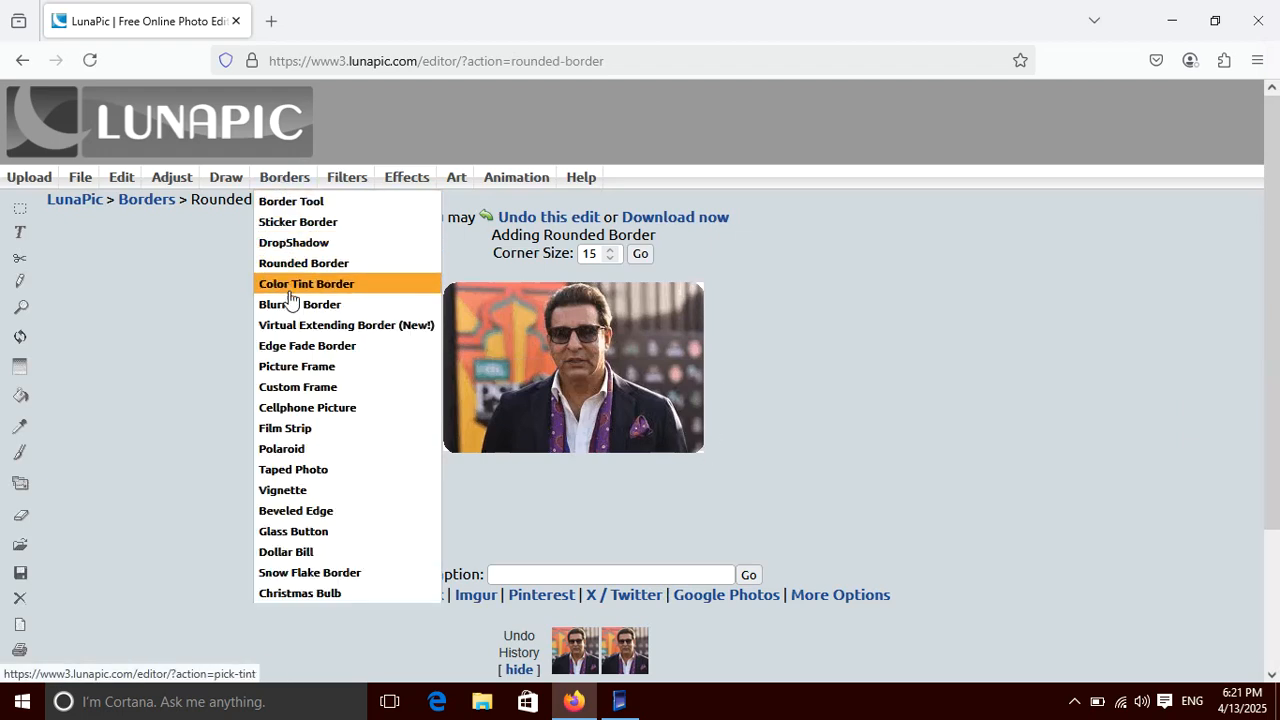
{"action": "left_click", "coordinate": [288, 430]}
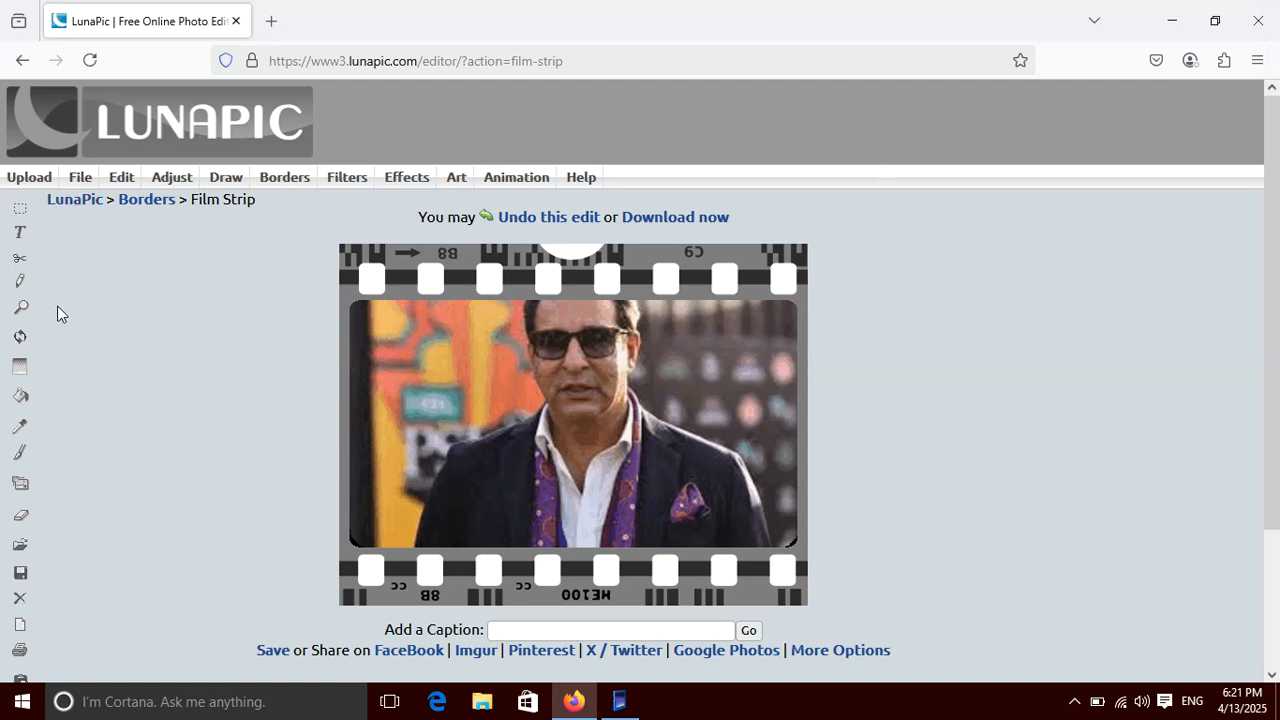
Step: Add the text WASIM AKRAM in the Gilligan font and place it low on the photo at about X 63, Y 281
{"action": "left_click", "coordinate": [18, 234]}
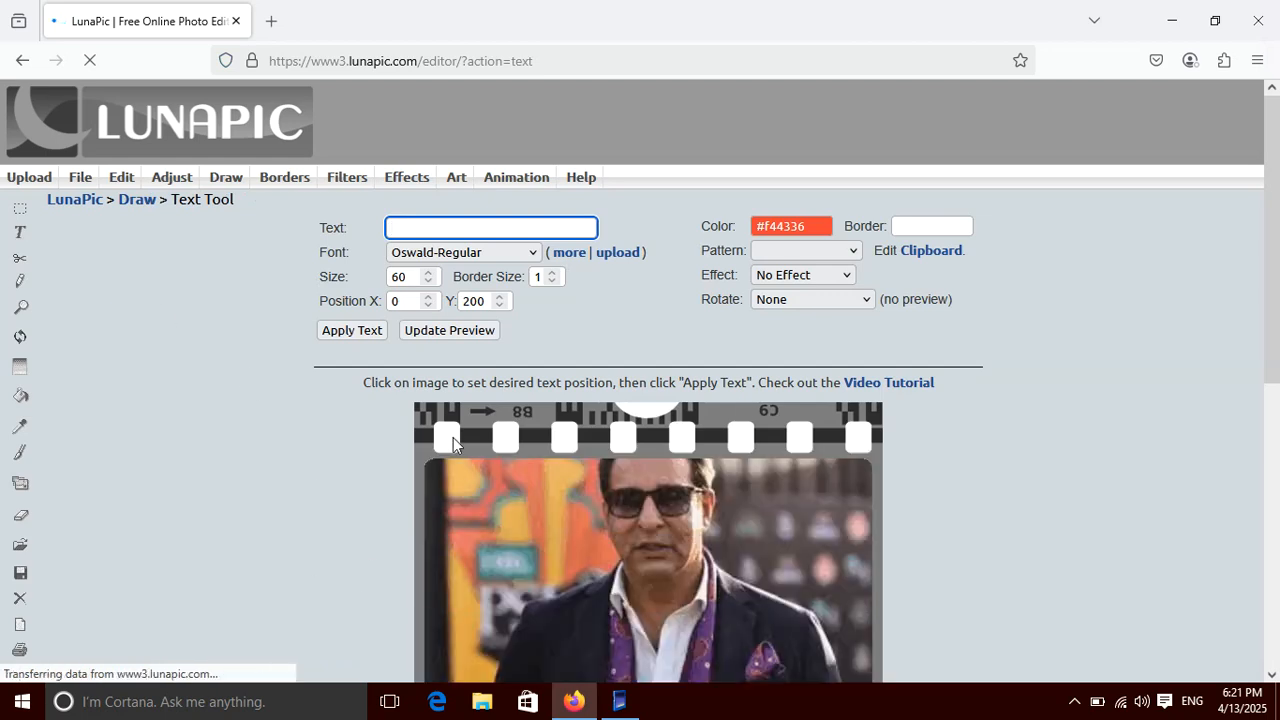
{"action": "left_click", "coordinate": [402, 229]}
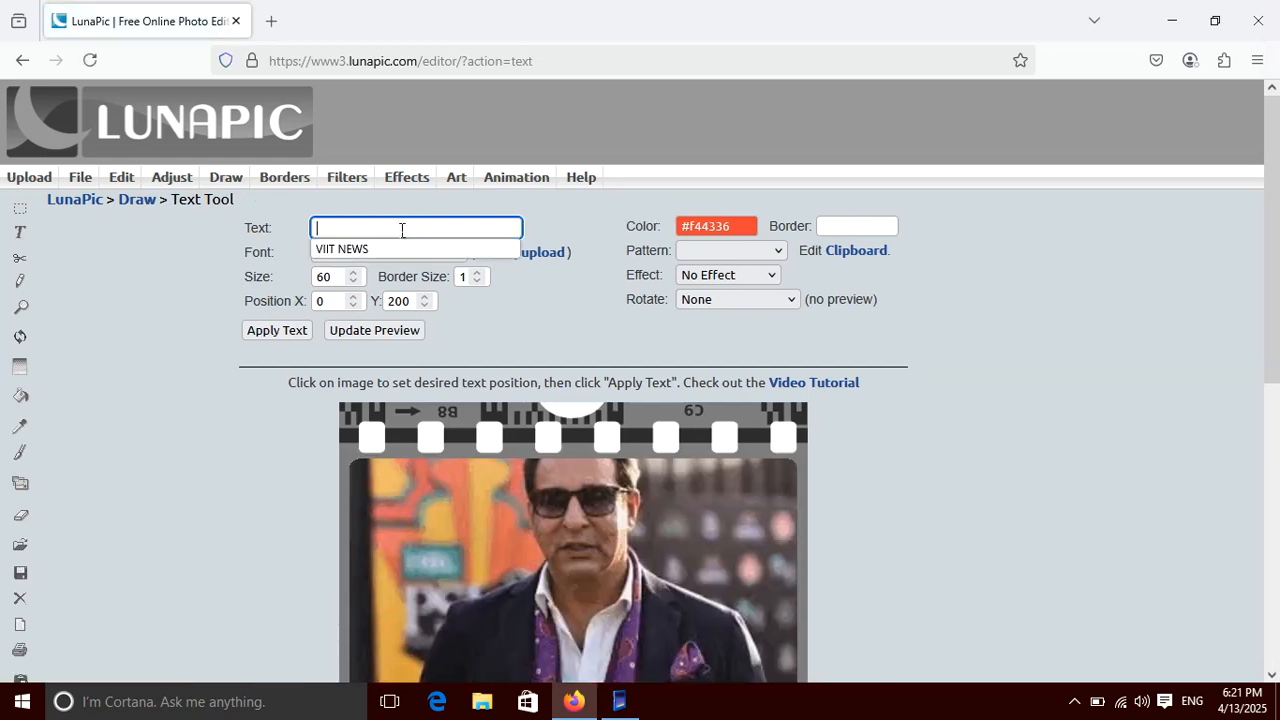
{"action": "type", "text": "WASIM AKRAM"}
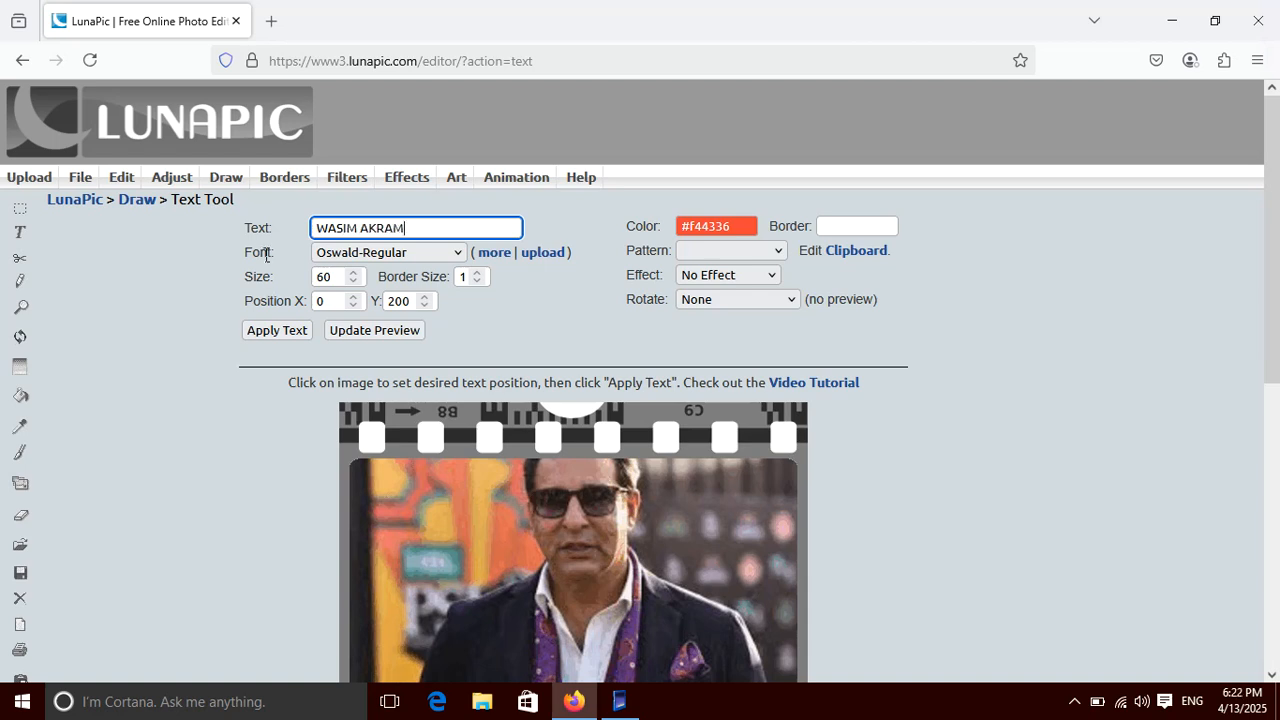
{"action": "left_click", "coordinate": [457, 253]}
{"action": "left_click_drag", "start_coordinate": [457, 343], "coordinate": [446, 412]}
{"action": "left_click", "coordinate": [410, 402]}
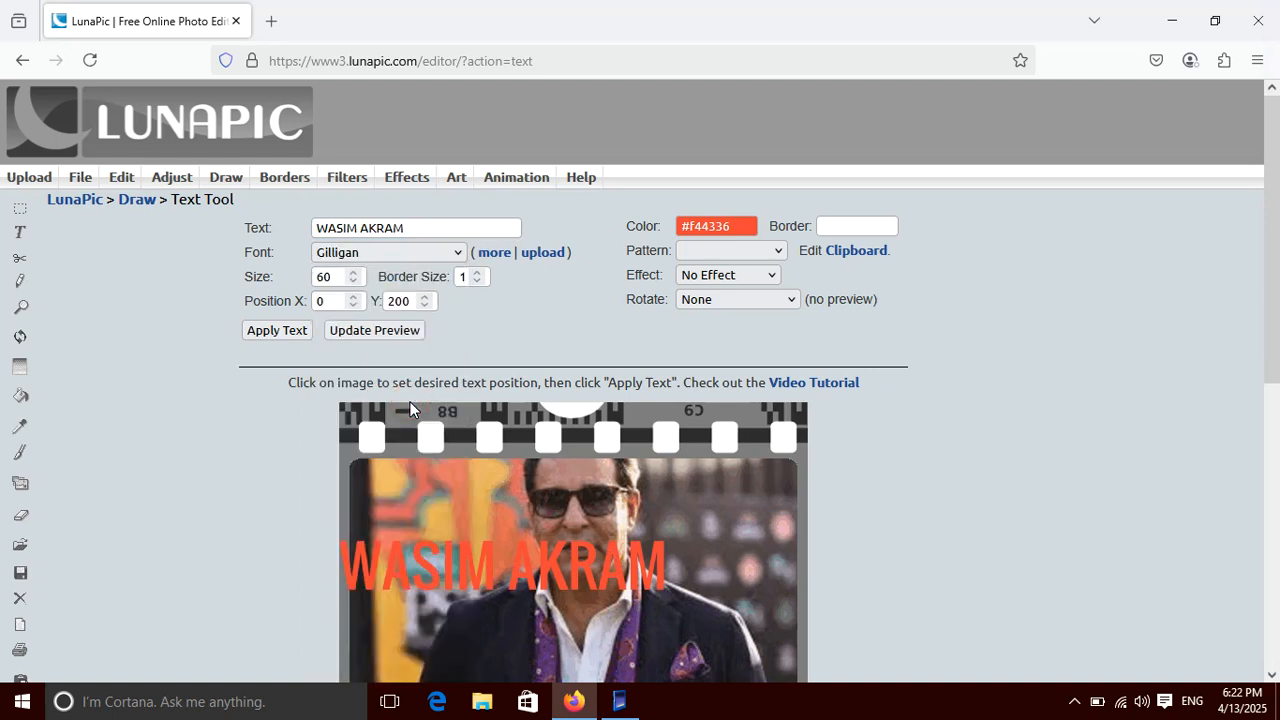
{"action": "scroll", "coordinate": [487, 459], "scroll_direction": "down", "scroll_amount": 3}
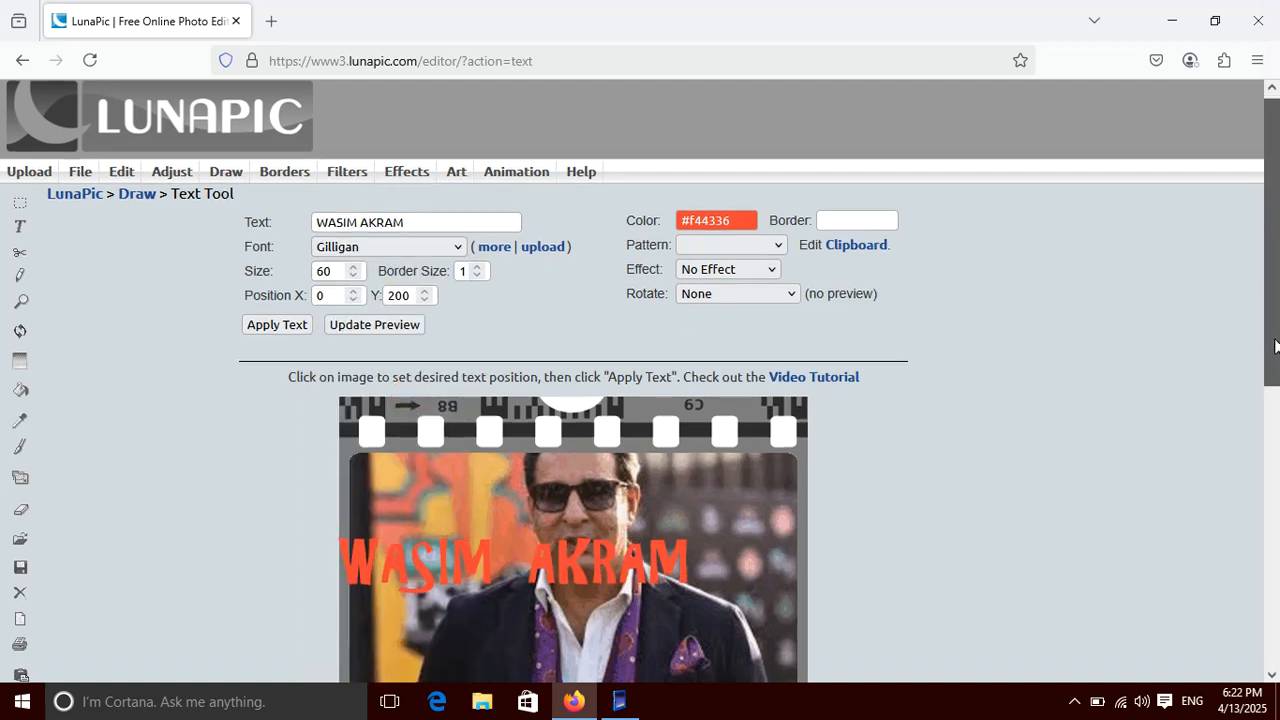
{"action": "left_click_drag", "start_coordinate": [487, 436], "coordinate": [546, 514]}
{"action": "left_click_drag", "start_coordinate": [1278, 380], "coordinate": [1266, 326]}
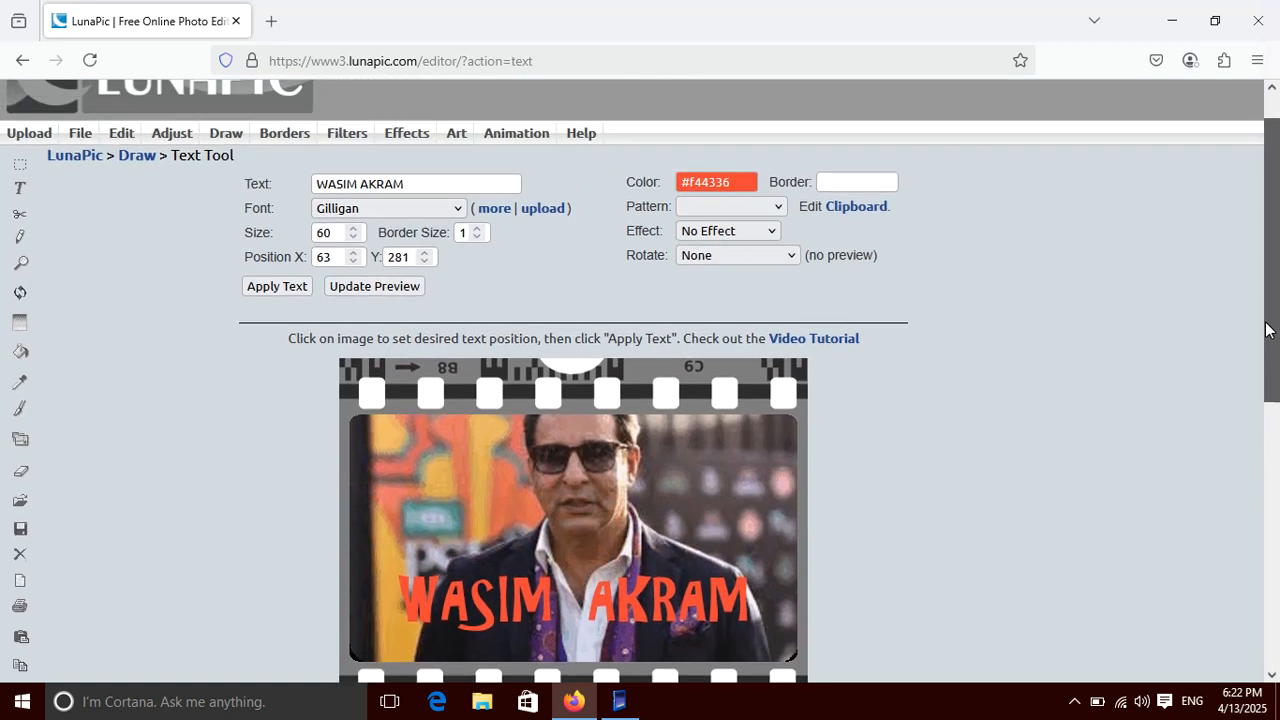
Step: Try the Bedbug font and the Scriptina font on the WASIM AKRAM text
{"action": "left_click", "coordinate": [457, 208]}
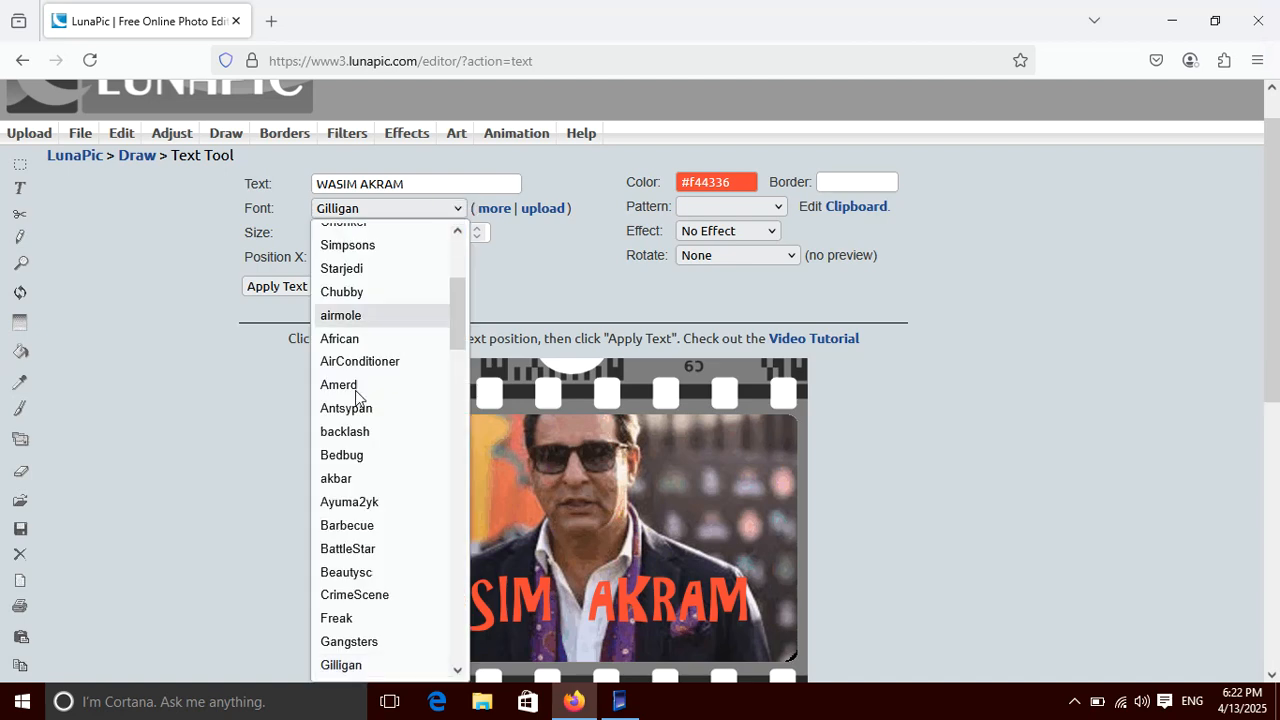
{"action": "left_click", "coordinate": [356, 458]}
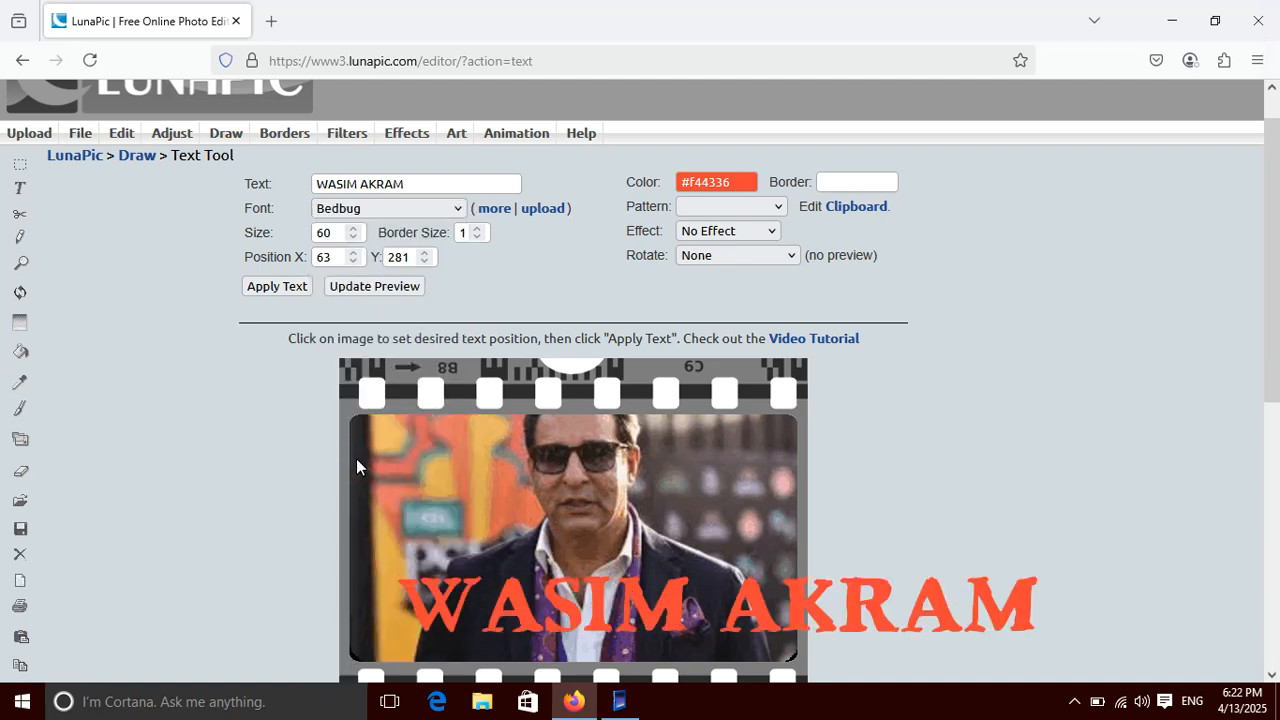
{"action": "left_click", "coordinate": [458, 209]}
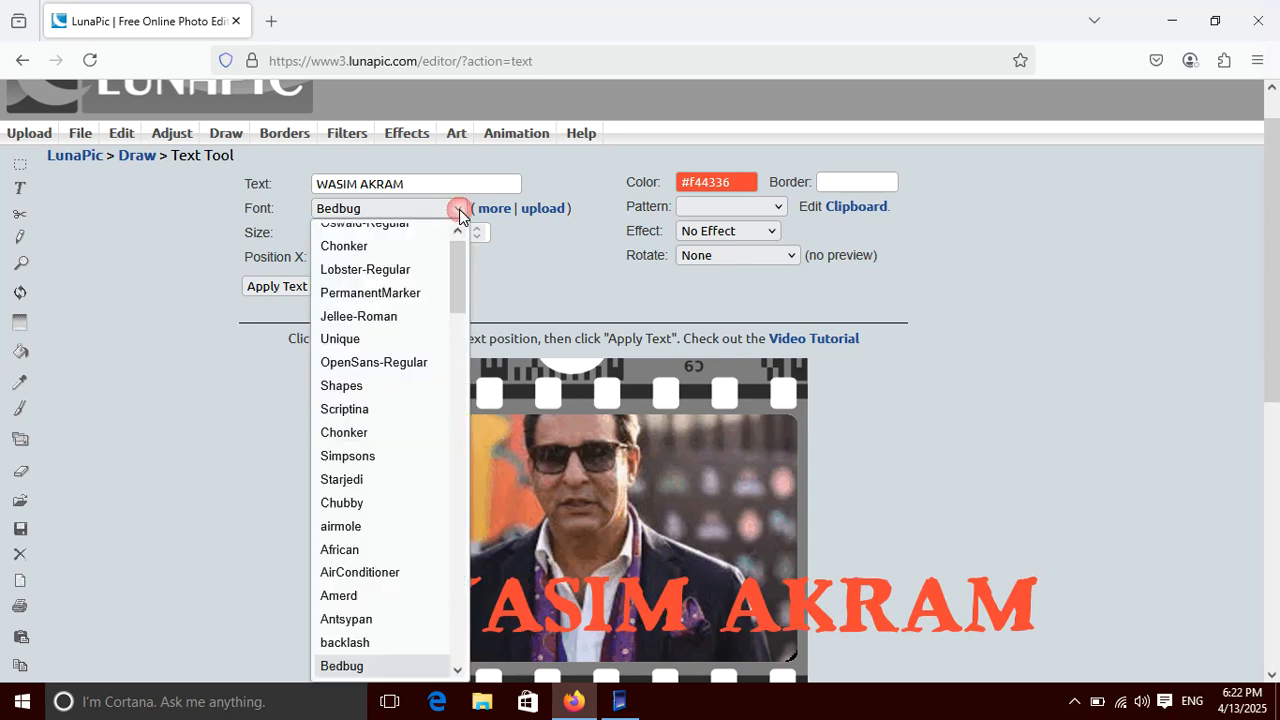
{"action": "left_click", "coordinate": [408, 410]}
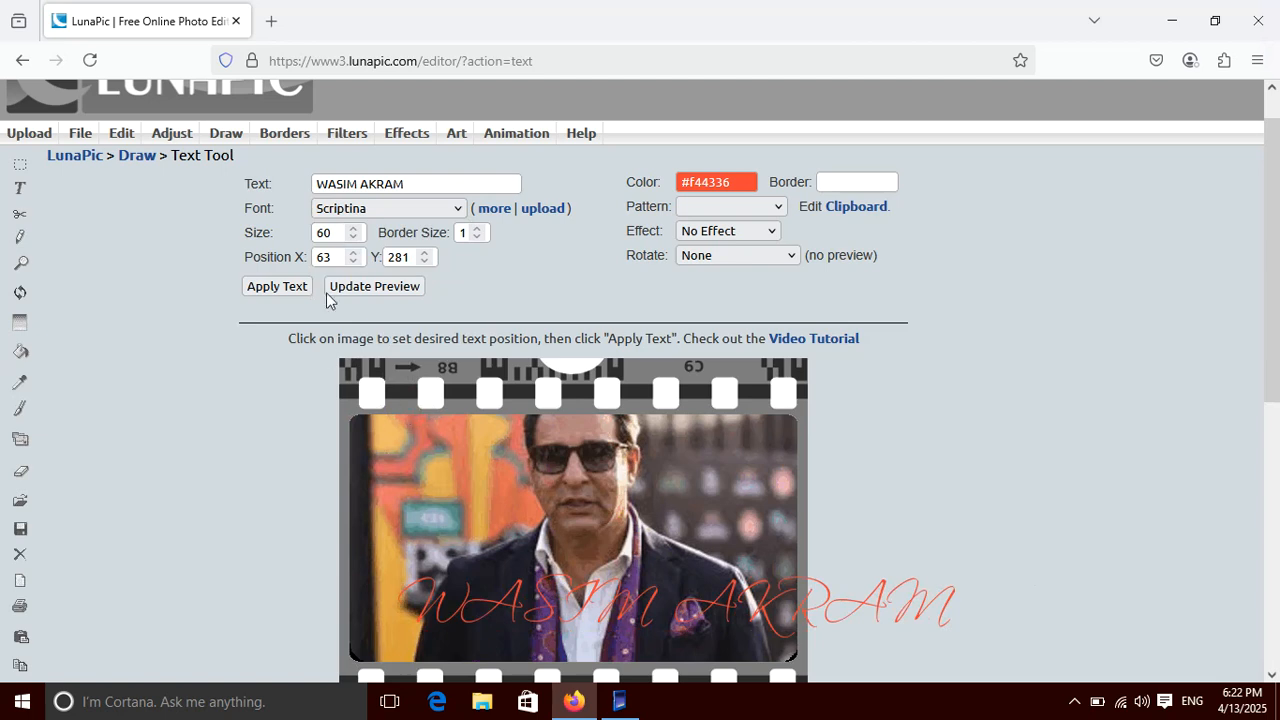
Step: Set the font of the WASIM AKRAM text to Halo
{"action": "left_click", "coordinate": [459, 210]}
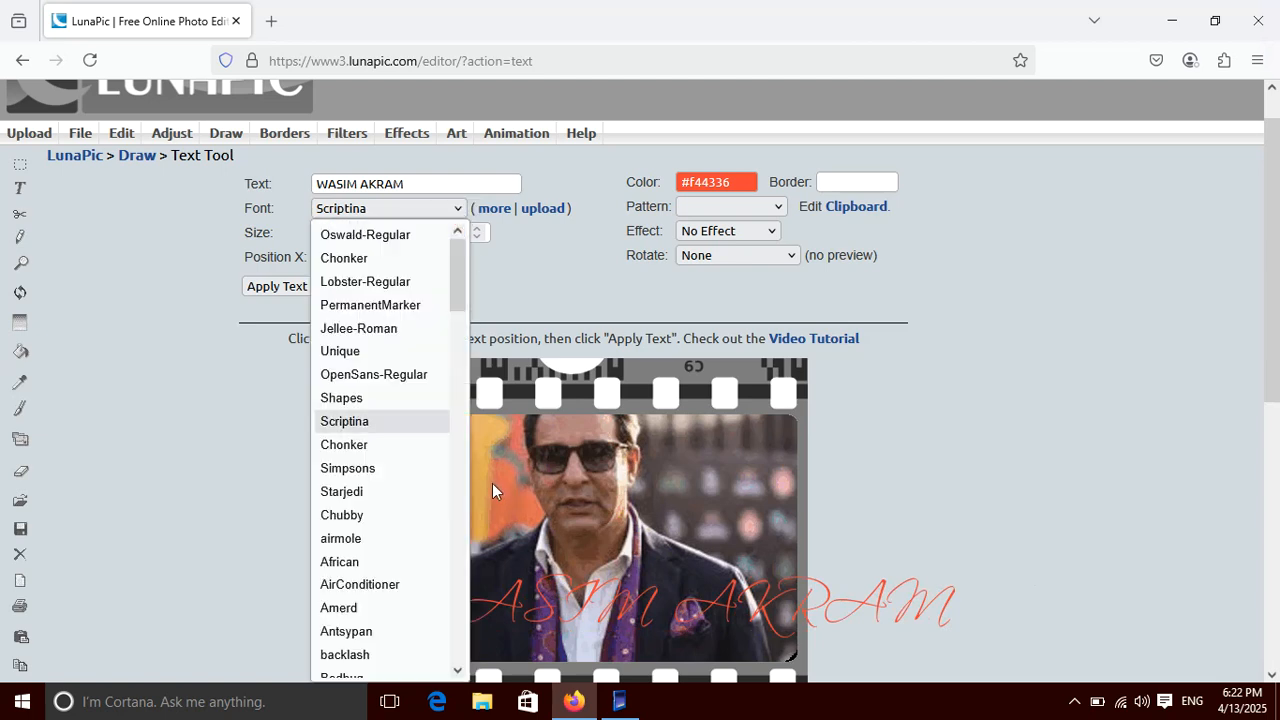
{"action": "scroll", "coordinate": [462, 472], "scroll_direction": "down", "scroll_amount": 5}
{"action": "left_click", "coordinate": [366, 515]}
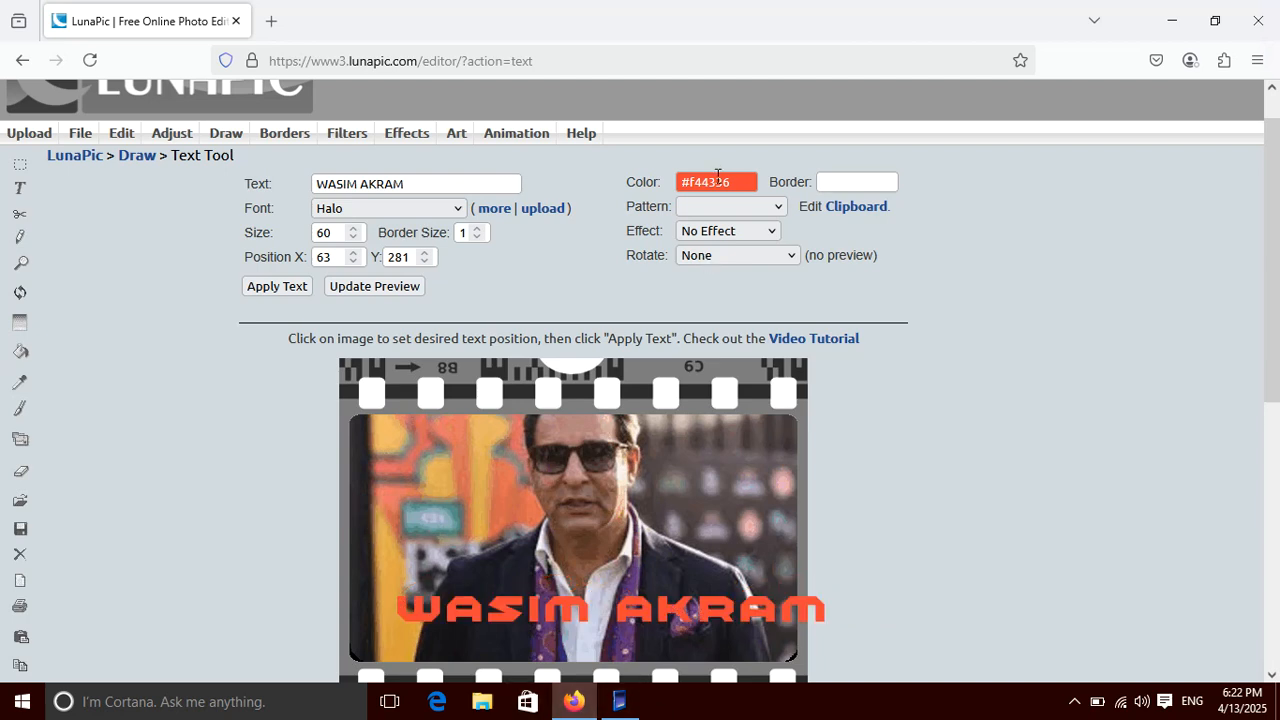
Step: Try light yellow #ffe599 as the fill color of the text
{"action": "left_click", "coordinate": [718, 179]}
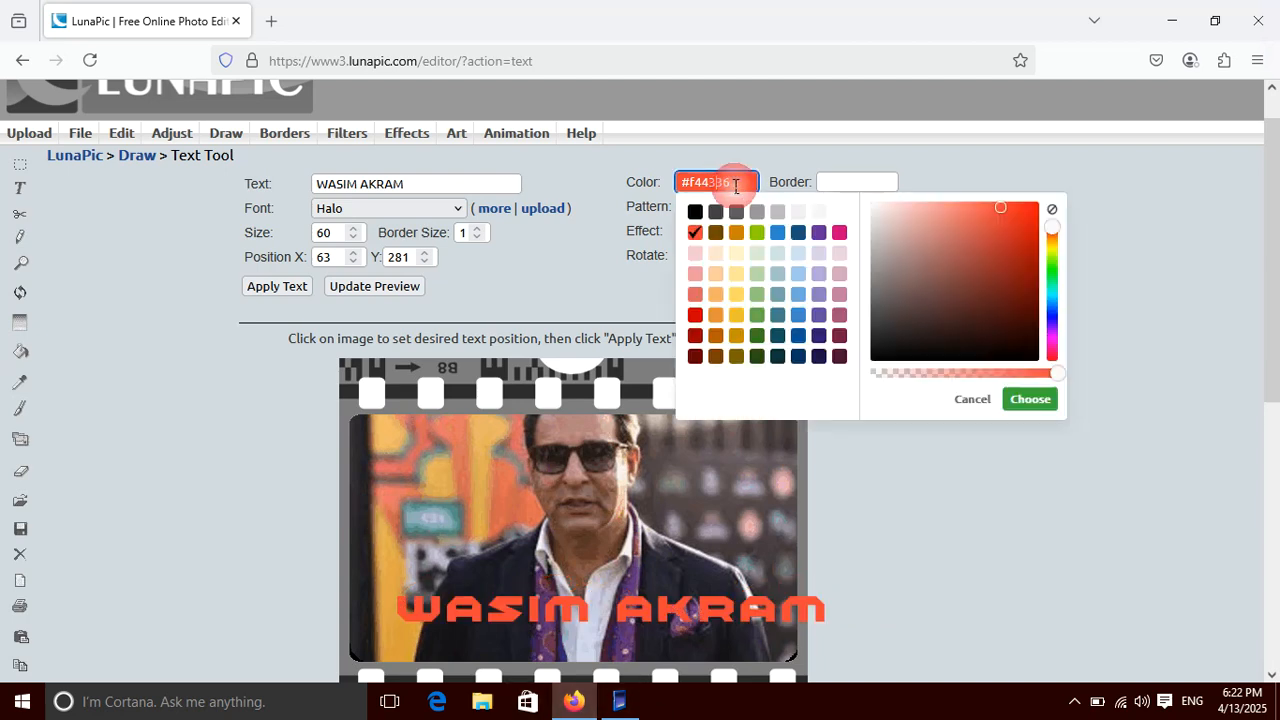
{"action": "left_click", "coordinate": [736, 273]}
{"action": "left_click", "coordinate": [1036, 401]}
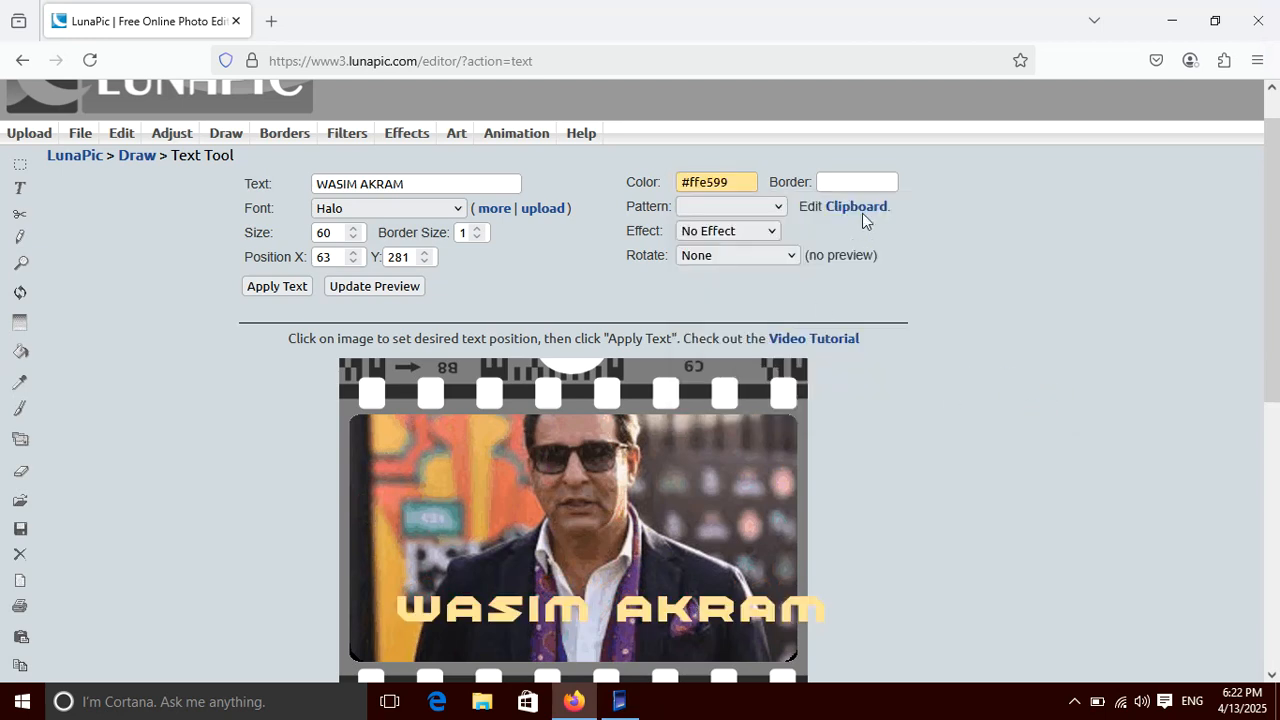
Step: Set the text color to green #8fce00 and its border color to red #cc0000
{"action": "left_click", "coordinate": [741, 181]}
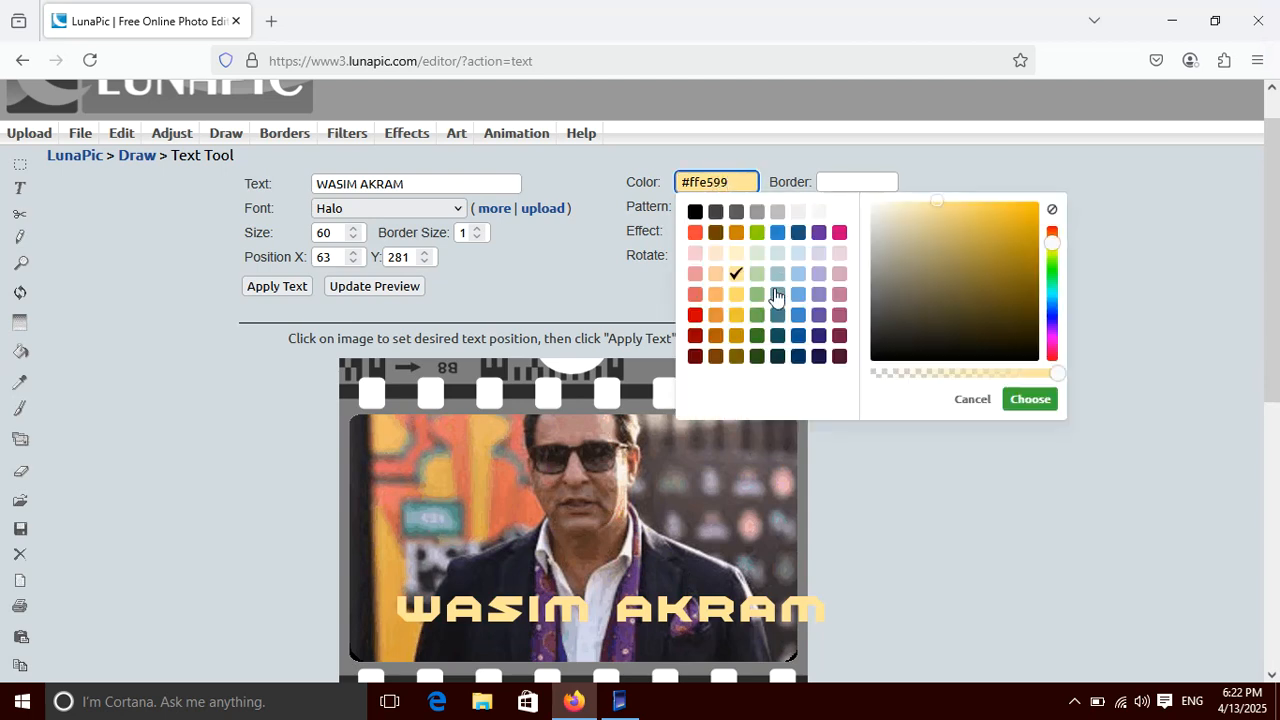
{"action": "left_click", "coordinate": [757, 235]}
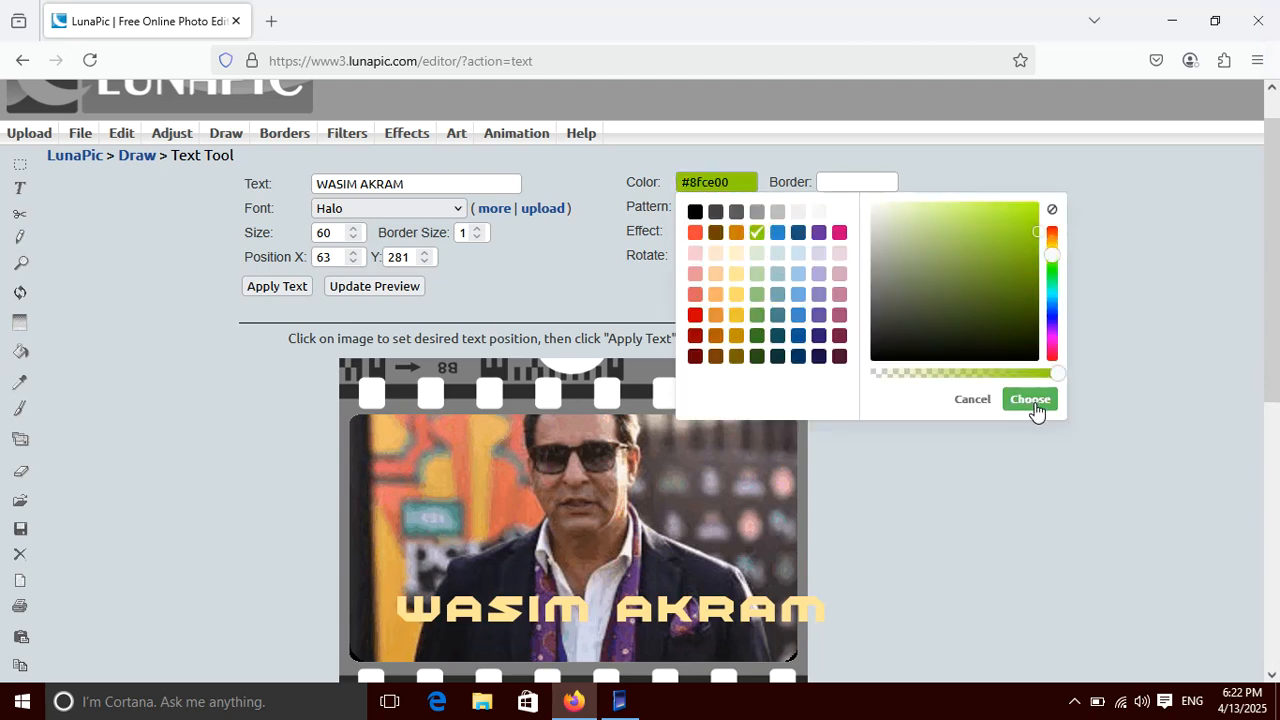
{"action": "left_click", "coordinate": [1035, 400]}
{"action": "left_click", "coordinate": [848, 182]}
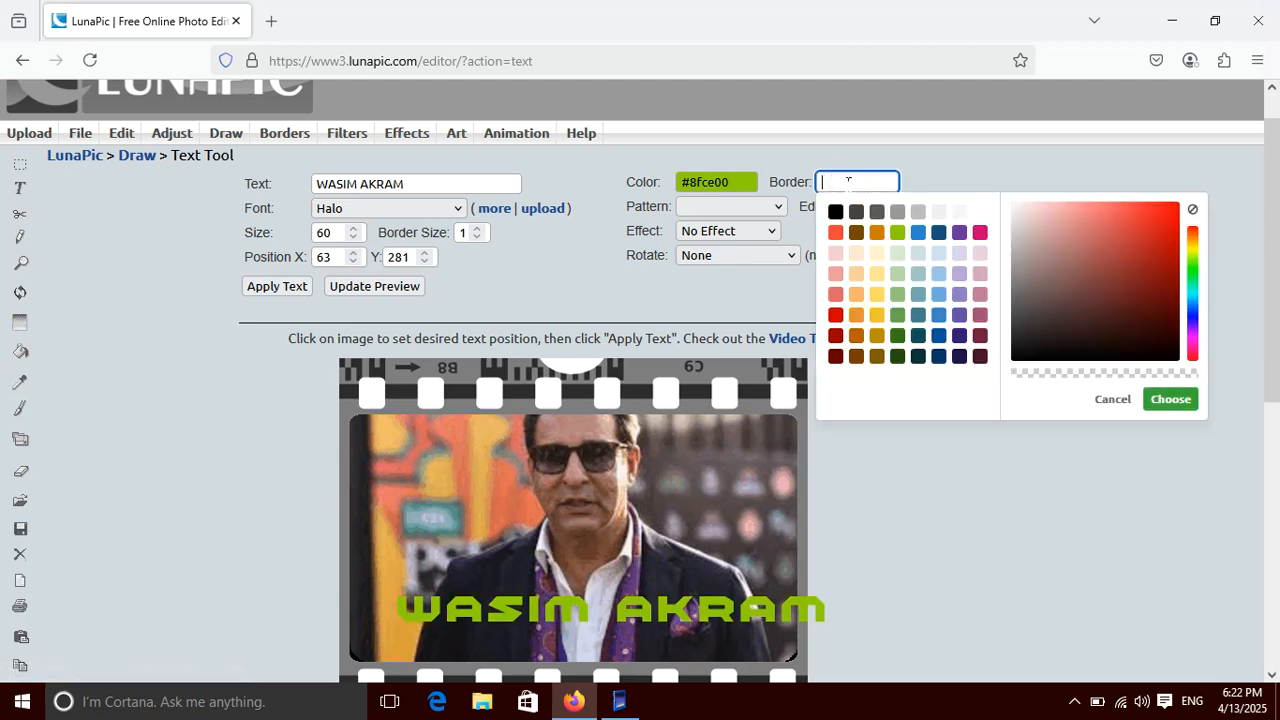
{"action": "left_click", "coordinate": [835, 315]}
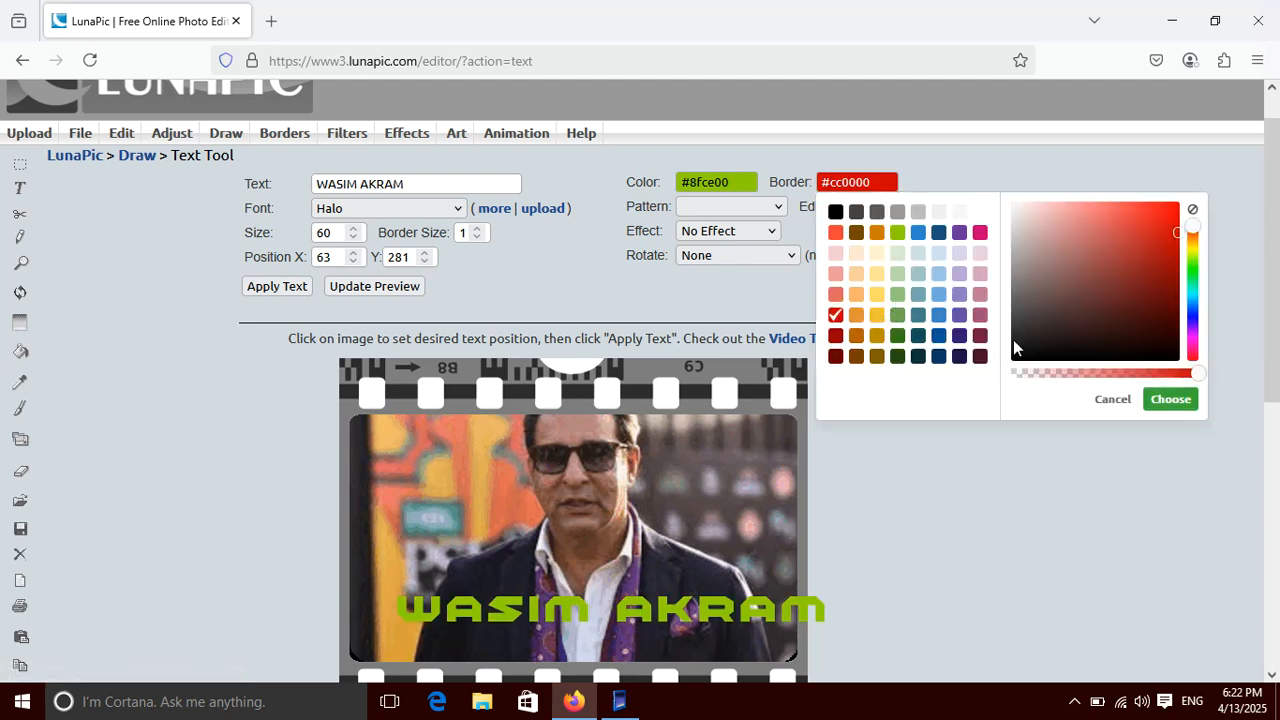
{"action": "left_click", "coordinate": [1186, 408]}
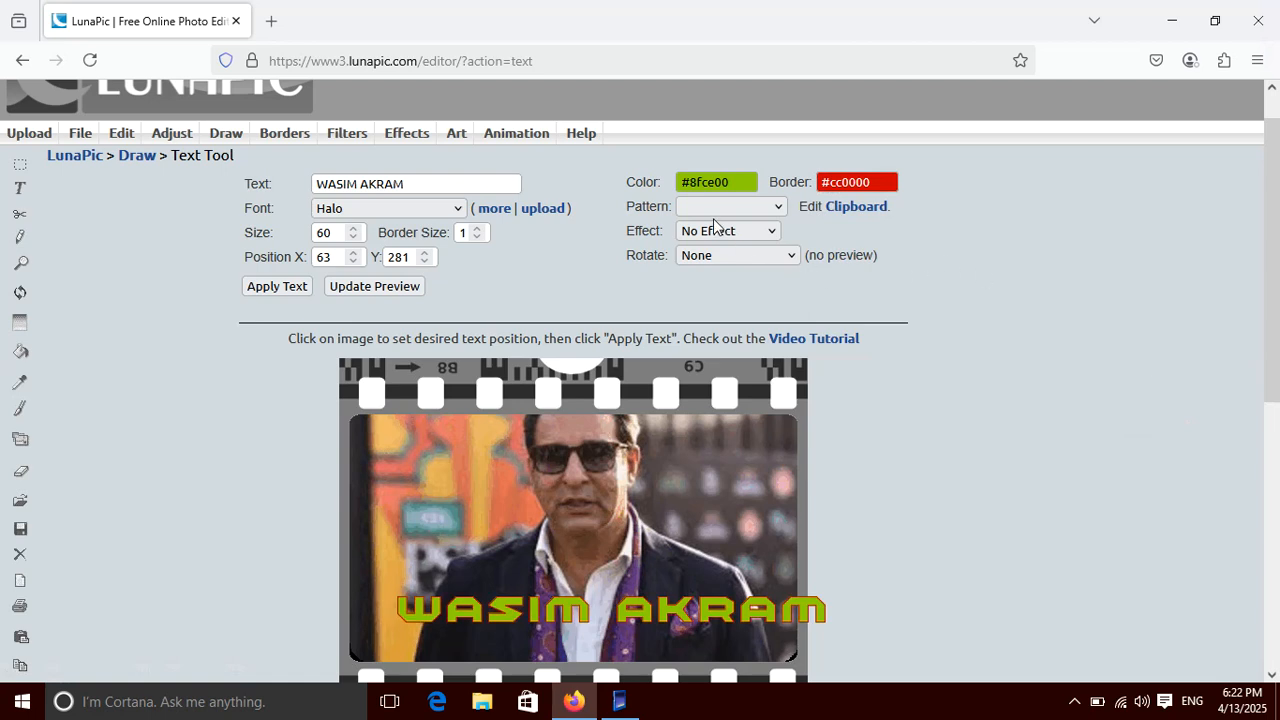
Step: Give the text the Blinking effect and move it to about X 19, Y 318 along the photo's lower edge
{"action": "left_click", "coordinate": [752, 234]}
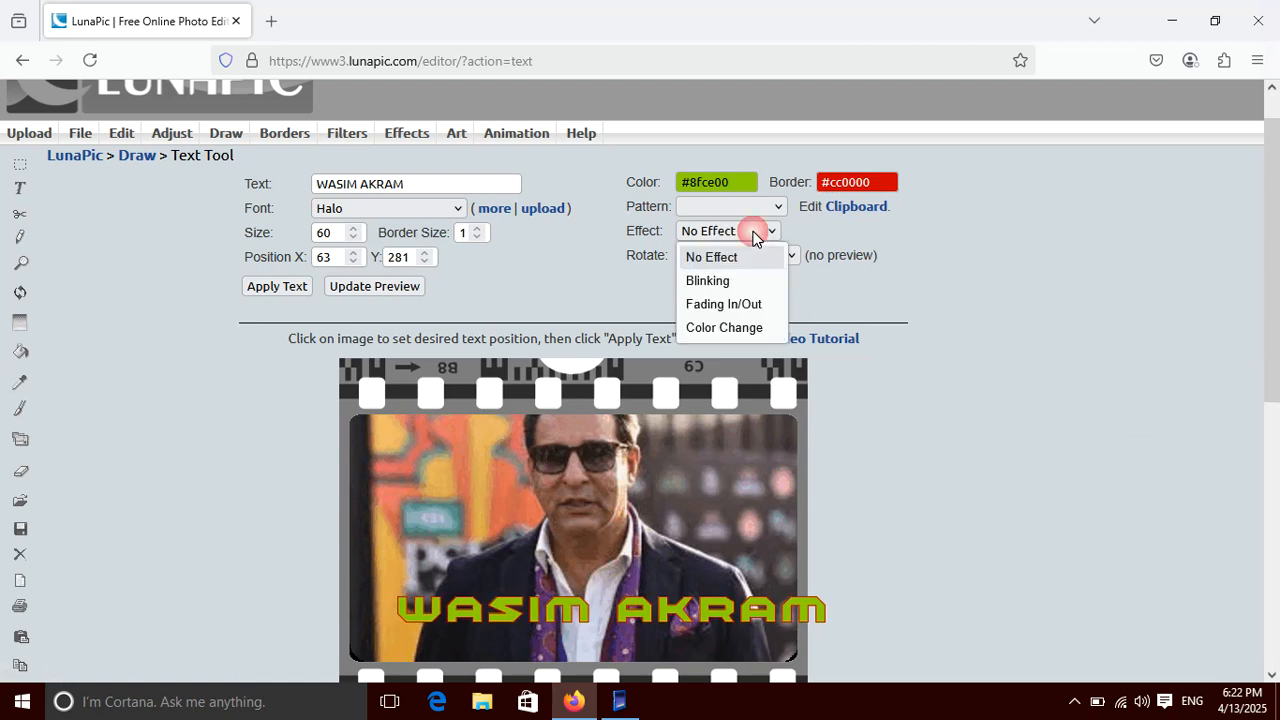
{"action": "left_click", "coordinate": [727, 288]}
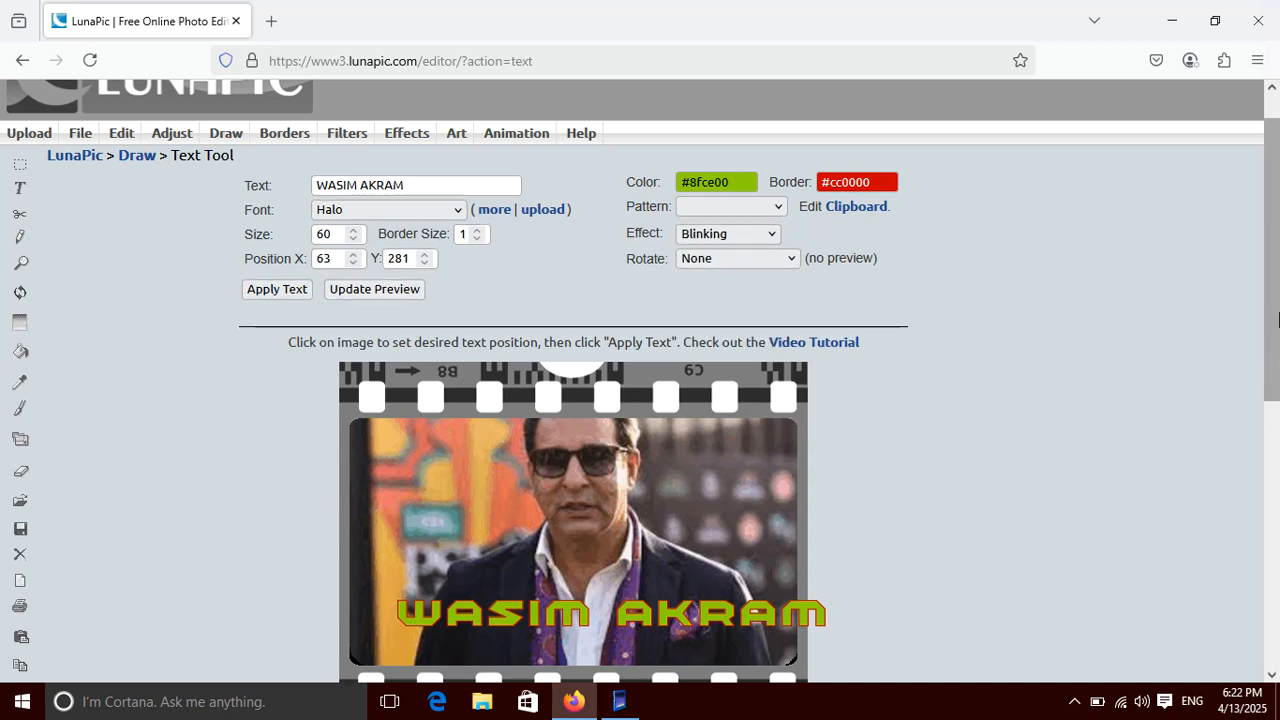
{"action": "scroll", "coordinate": [1278, 318], "scroll_direction": "down", "scroll_amount": 3}
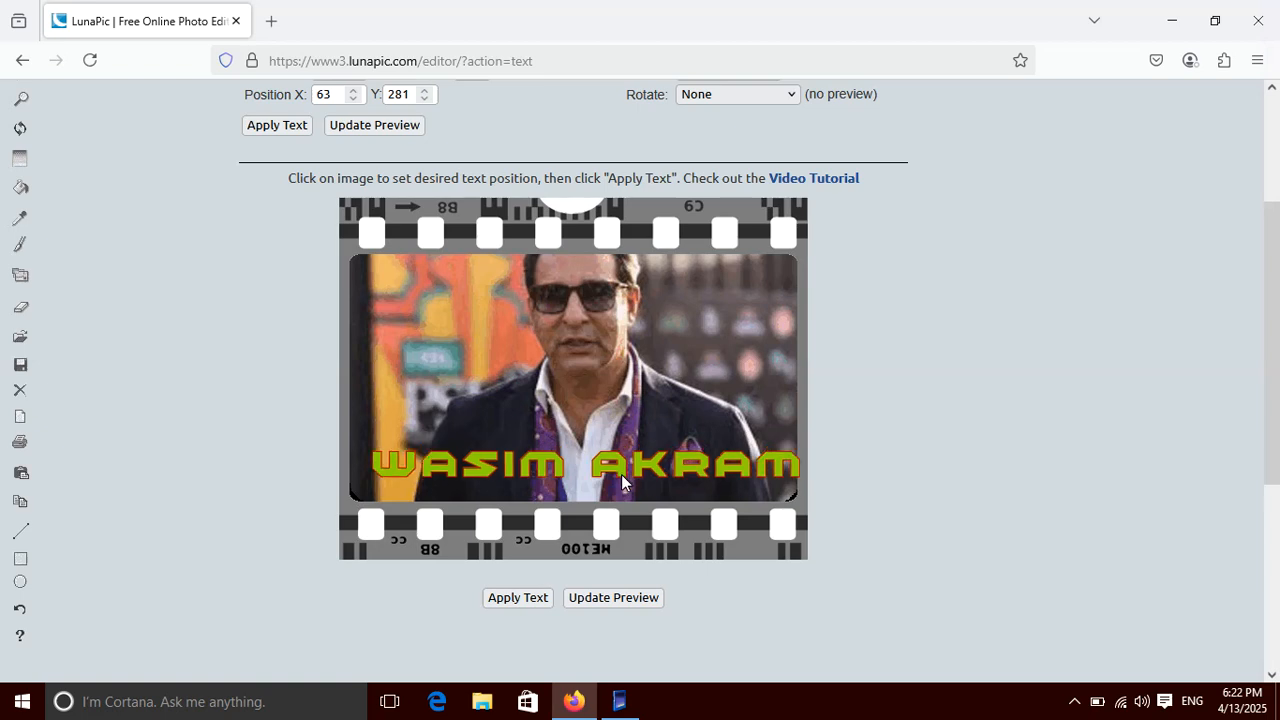
{"action": "left_click", "coordinate": [609, 489]}
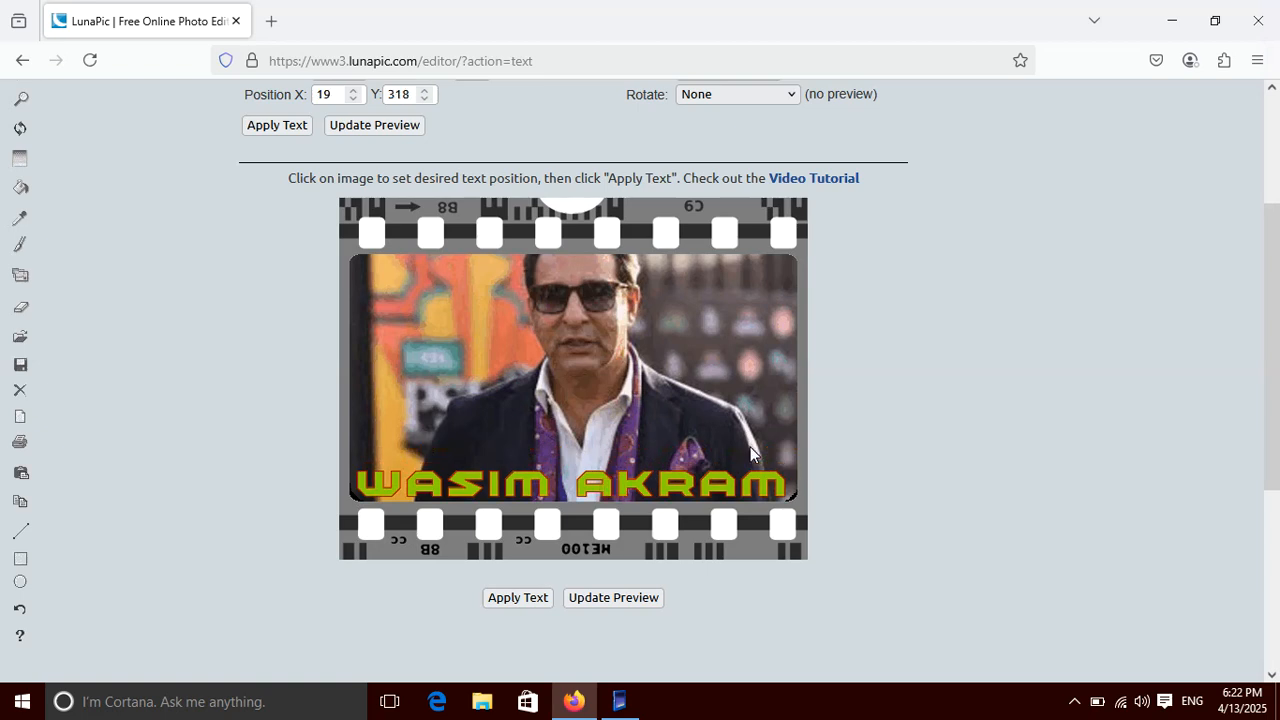
Step: Try a text border size of 4, reduce it to 2, and nudge the text to about X 19, Y 314
{"action": "scroll", "coordinate": [1276, 432], "scroll_direction": "up", "scroll_amount": 2}
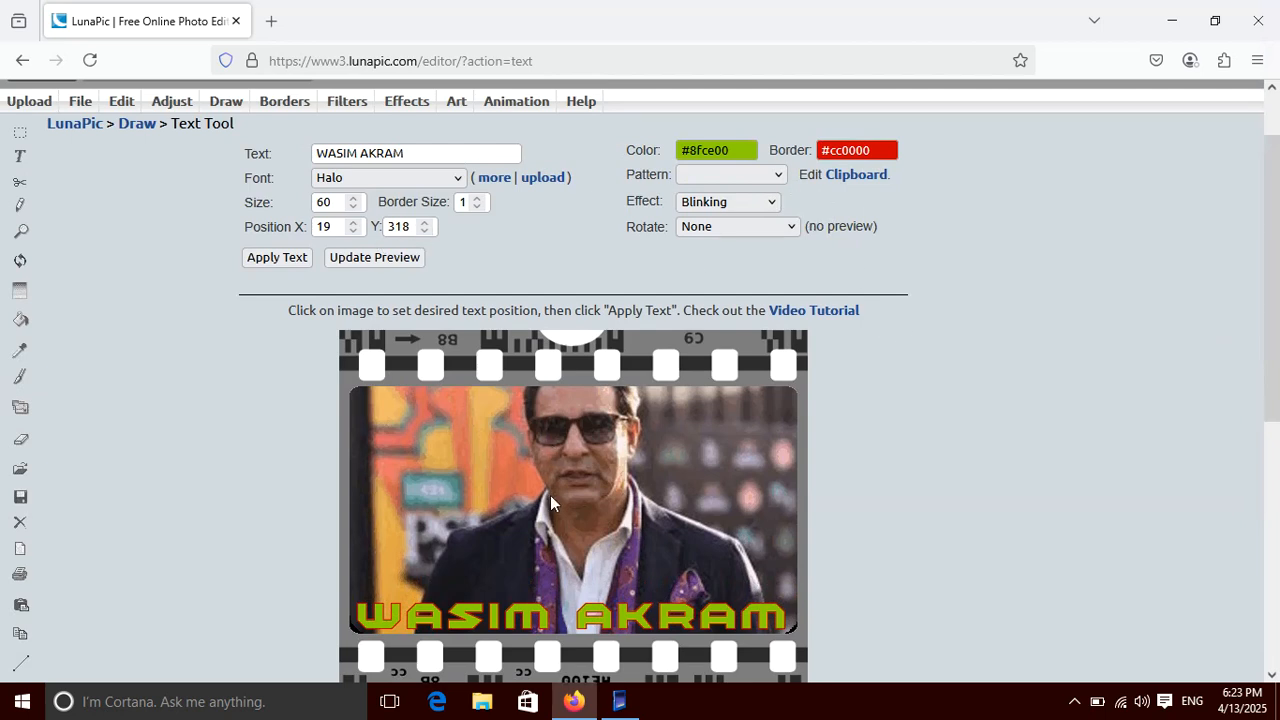
{"action": "left_click", "coordinate": [477, 198]}
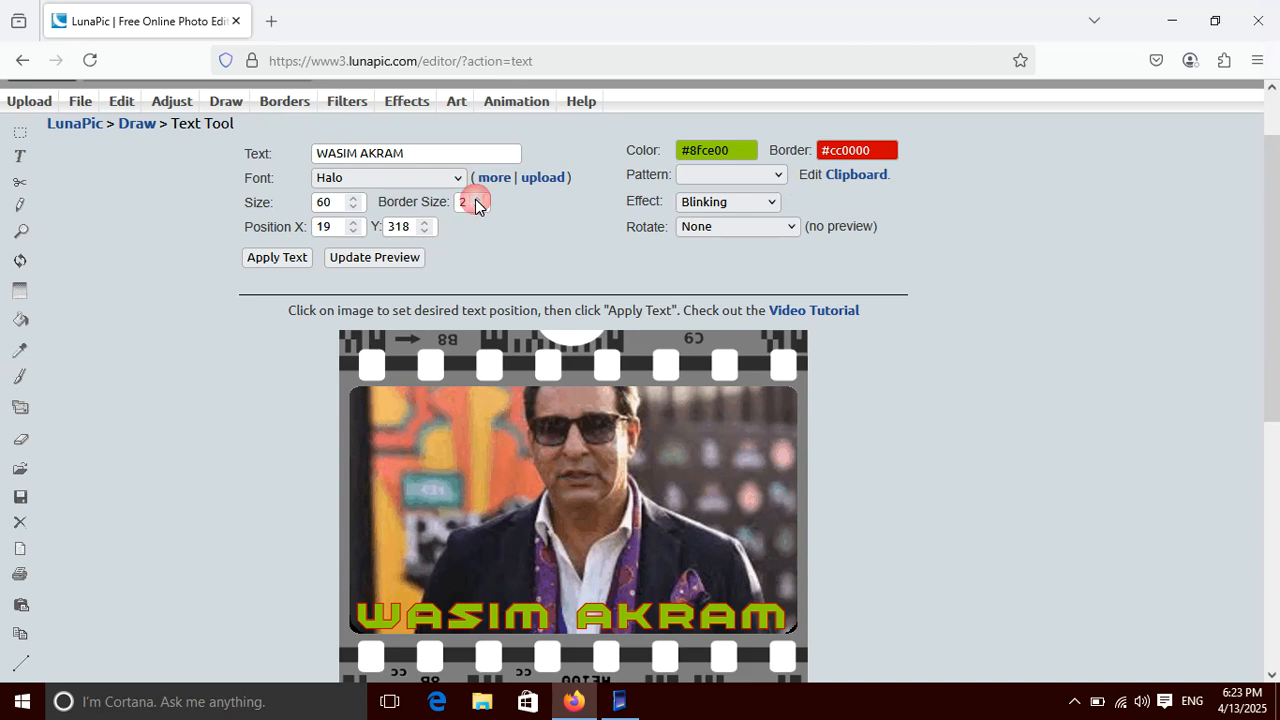
{"action": "left_click", "coordinate": [477, 198]}
{"action": "left_click", "coordinate": [477, 198]}
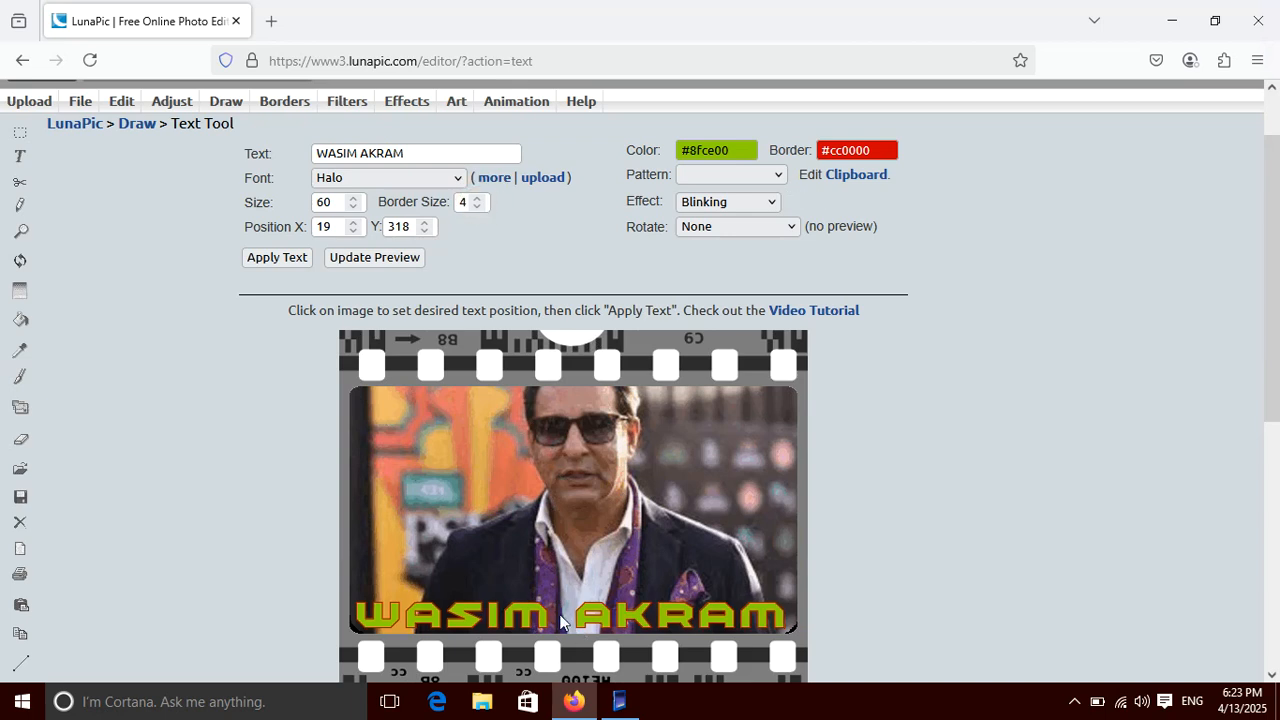
{"action": "left_click_drag", "start_coordinate": [531, 609], "coordinate": [520, 605]}
{"action": "left_click", "coordinate": [477, 206]}
{"action": "left_click", "coordinate": [477, 206]}
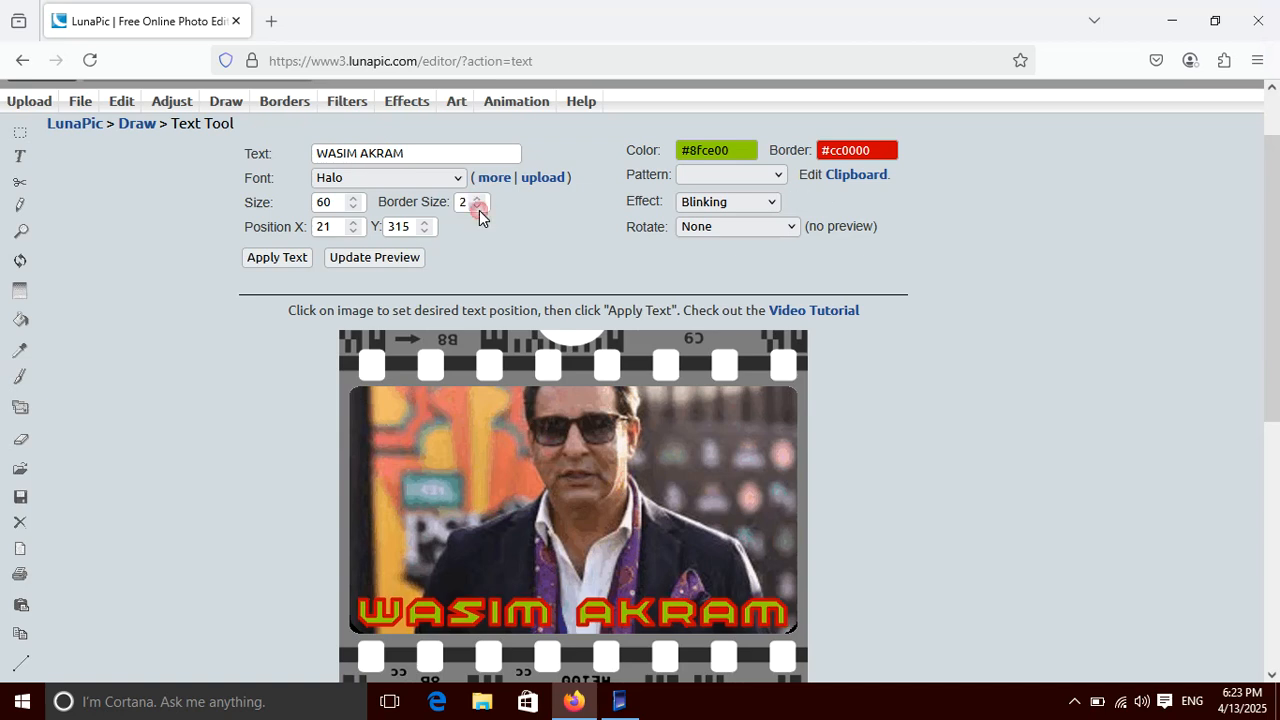
{"action": "left_click", "coordinate": [586, 619]}
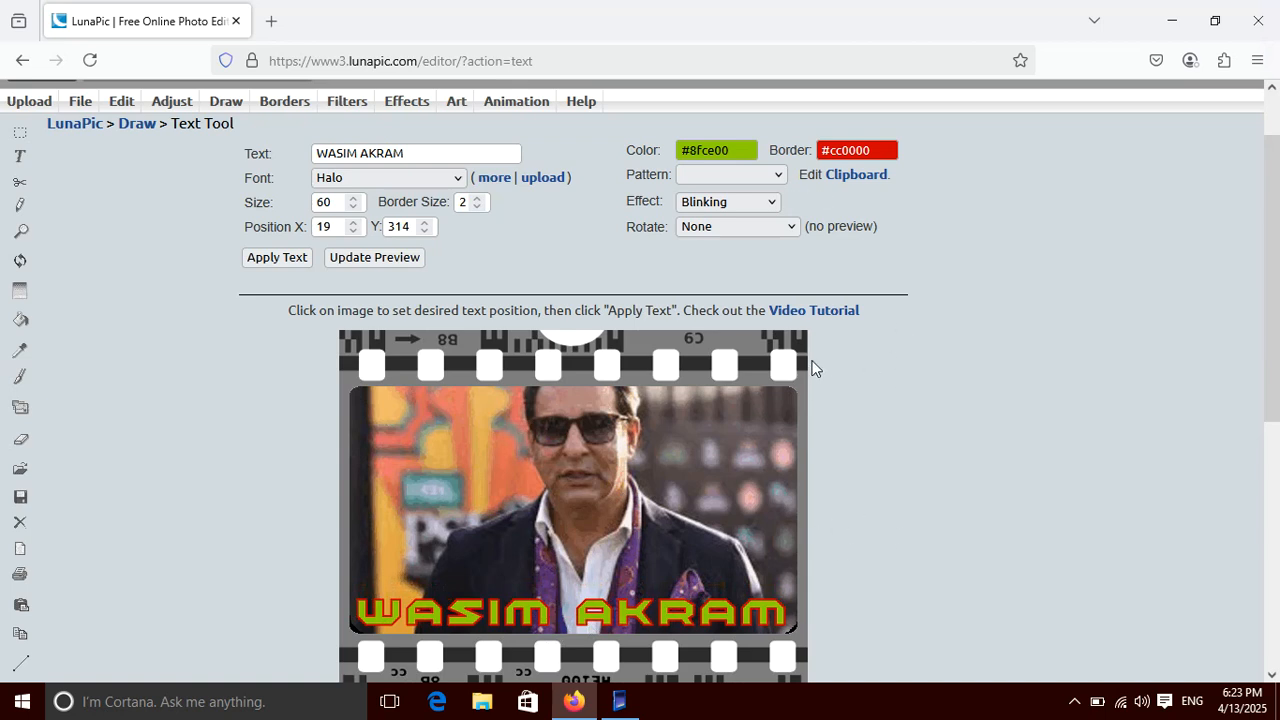
{"action": "left_click_drag", "start_coordinate": [1275, 255], "coordinate": [1265, 402]}
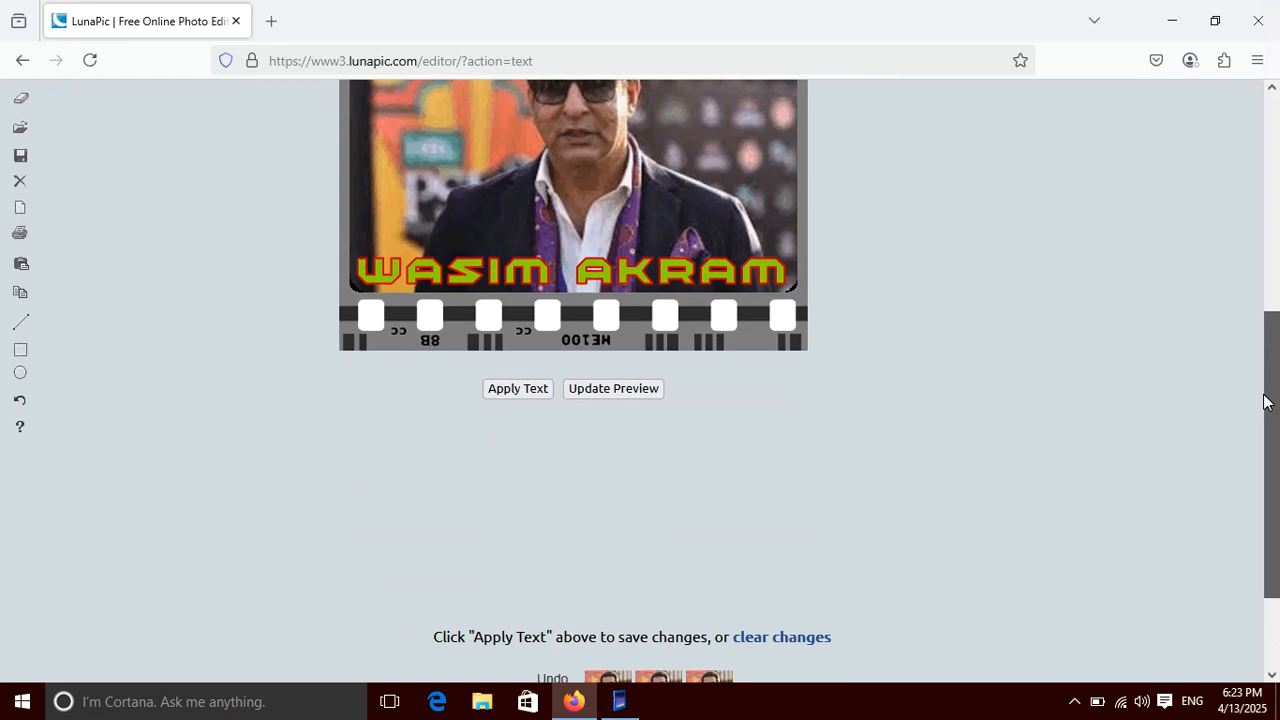
Step: Refresh the text preview, apply the blinking text to the film-strip photo, and check the animated result
{"action": "left_click", "coordinate": [604, 392]}
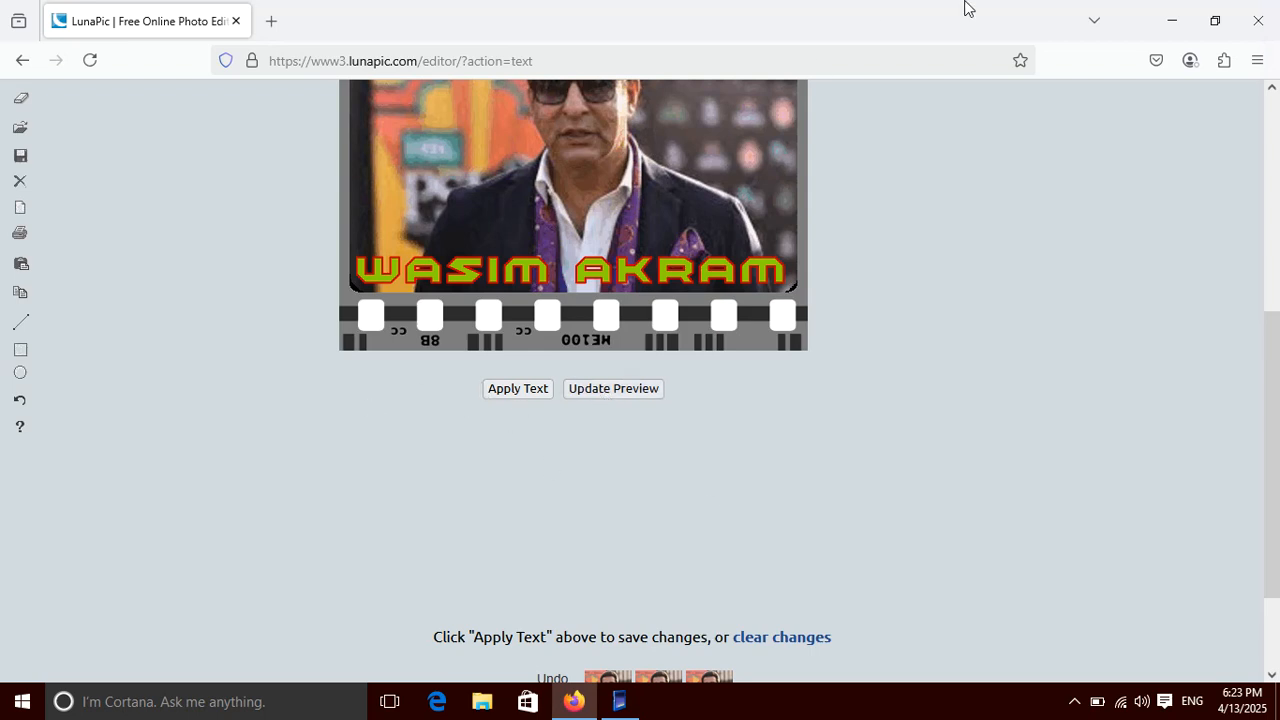
{"action": "left_click", "coordinate": [518, 388]}
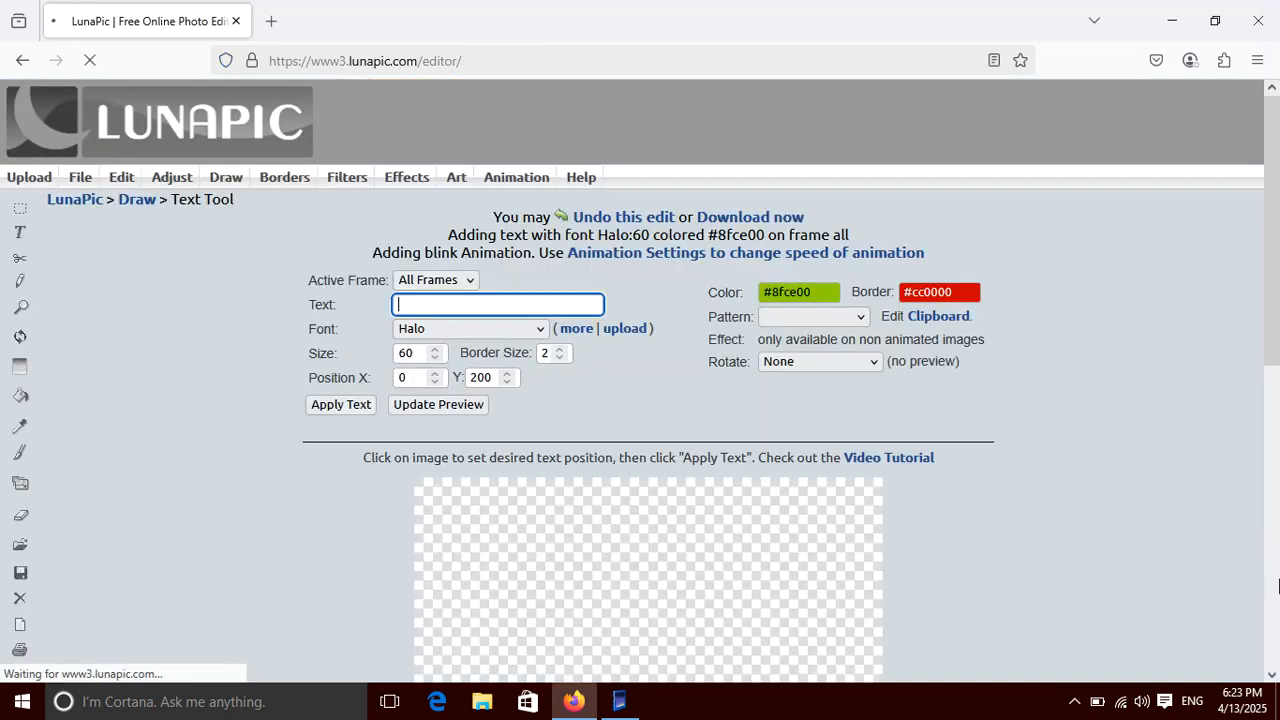
{"action": "left_click_drag", "start_coordinate": [1277, 298], "coordinate": [1277, 410]}
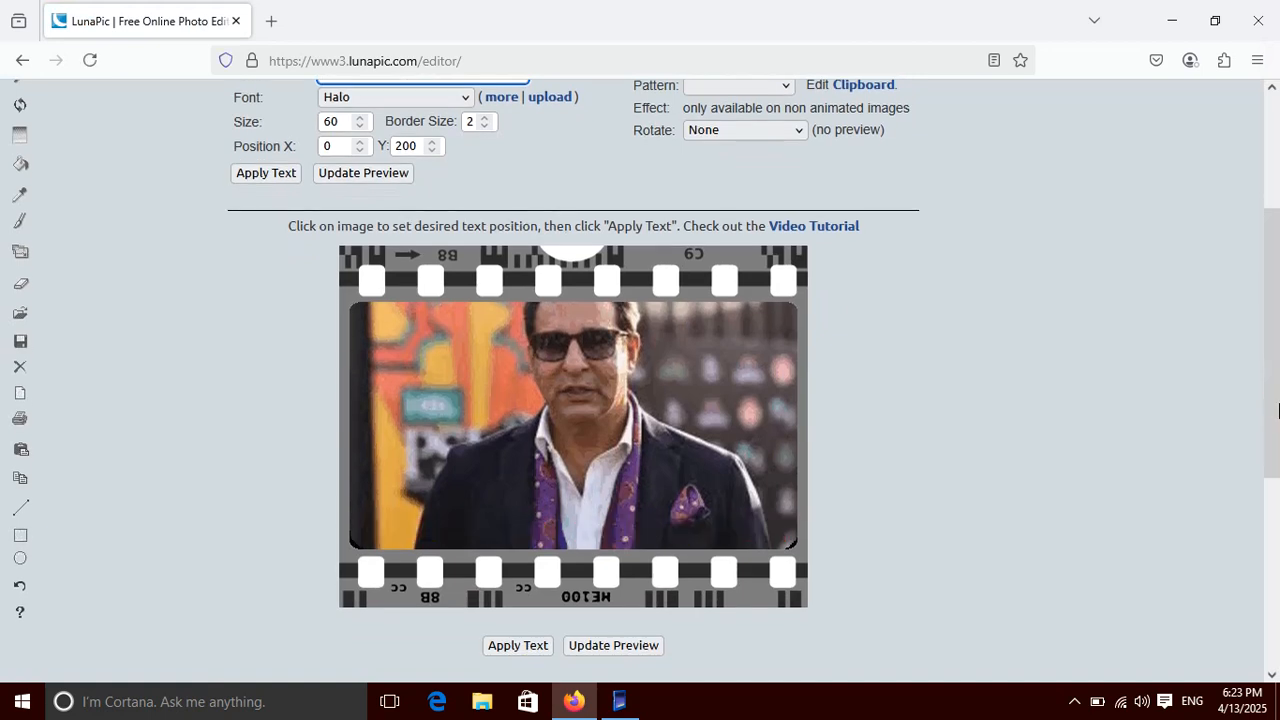
{"action": "left_click_drag", "start_coordinate": [1277, 410], "coordinate": [1277, 260]}
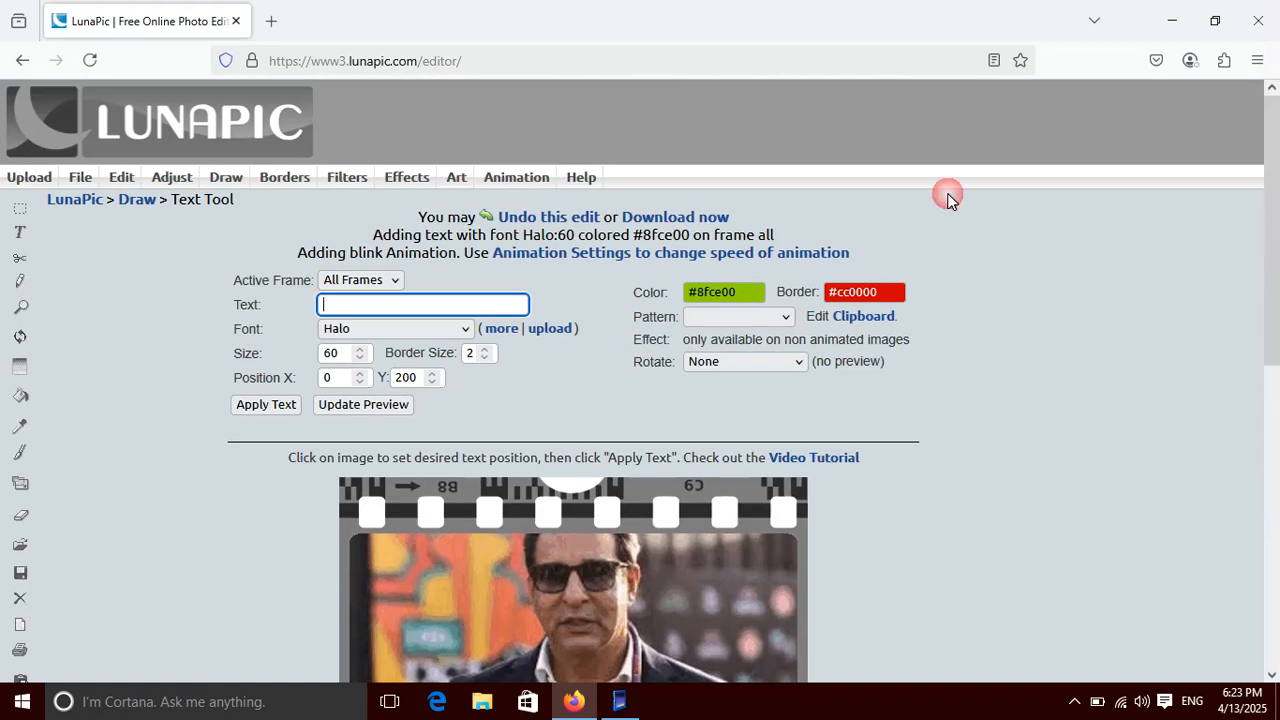
Step: Download the animated GIF, open it in the Photos viewer to check the blinking text, and close the viewer
{"action": "left_click", "coordinate": [684, 219]}
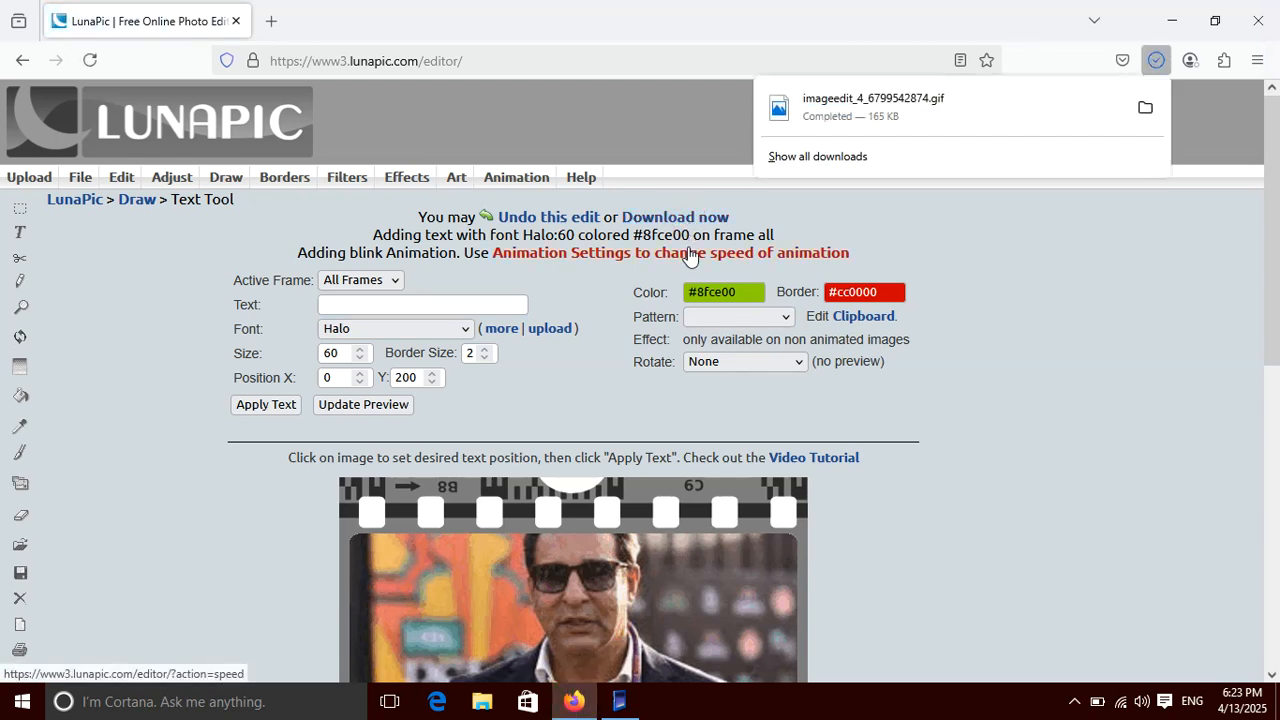
{"action": "left_click", "coordinate": [814, 112]}
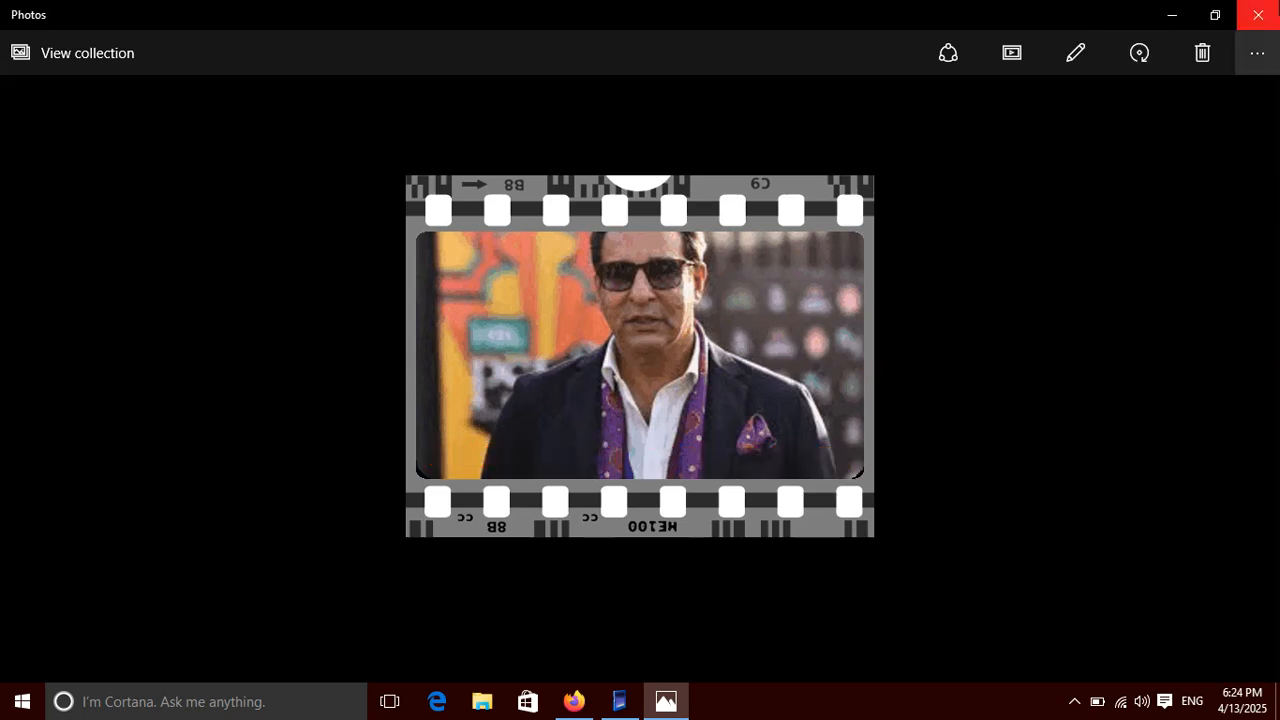
{"action": "left_click", "coordinate": [1258, 14]}
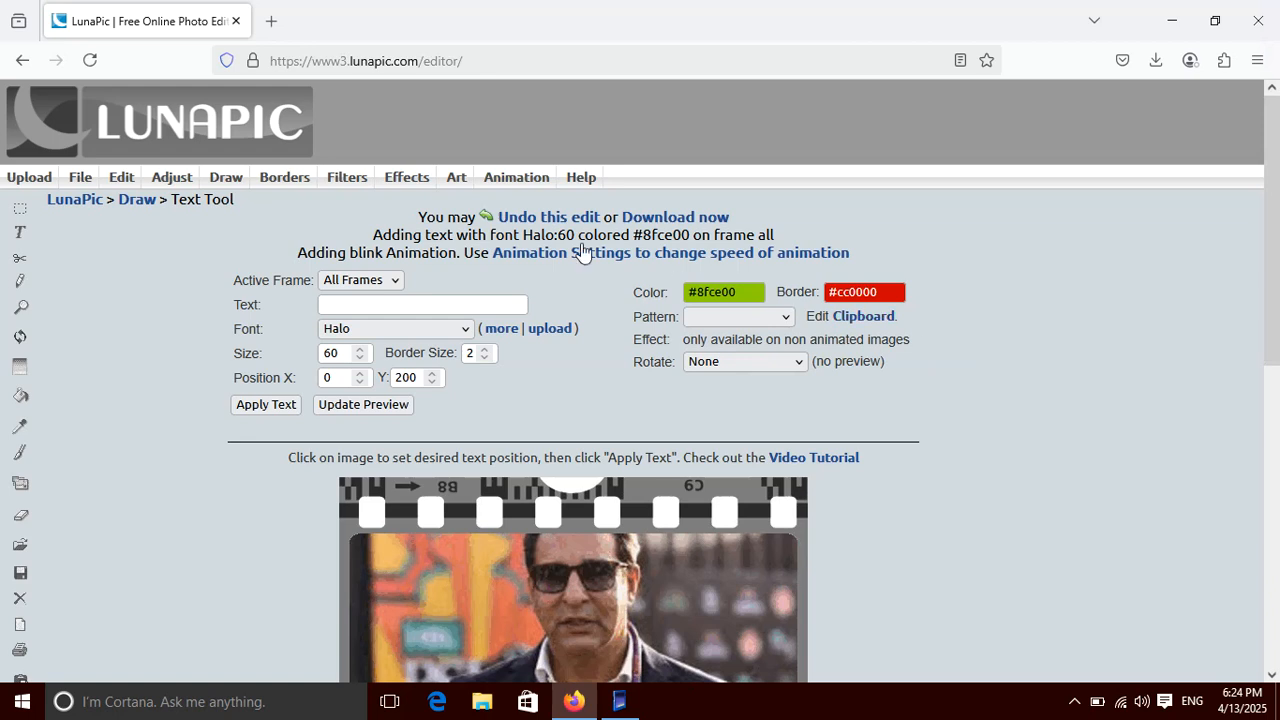
Step: Undo the text edit and clear the undo history, confirming deletion of the images
{"action": "left_click", "coordinate": [544, 219]}
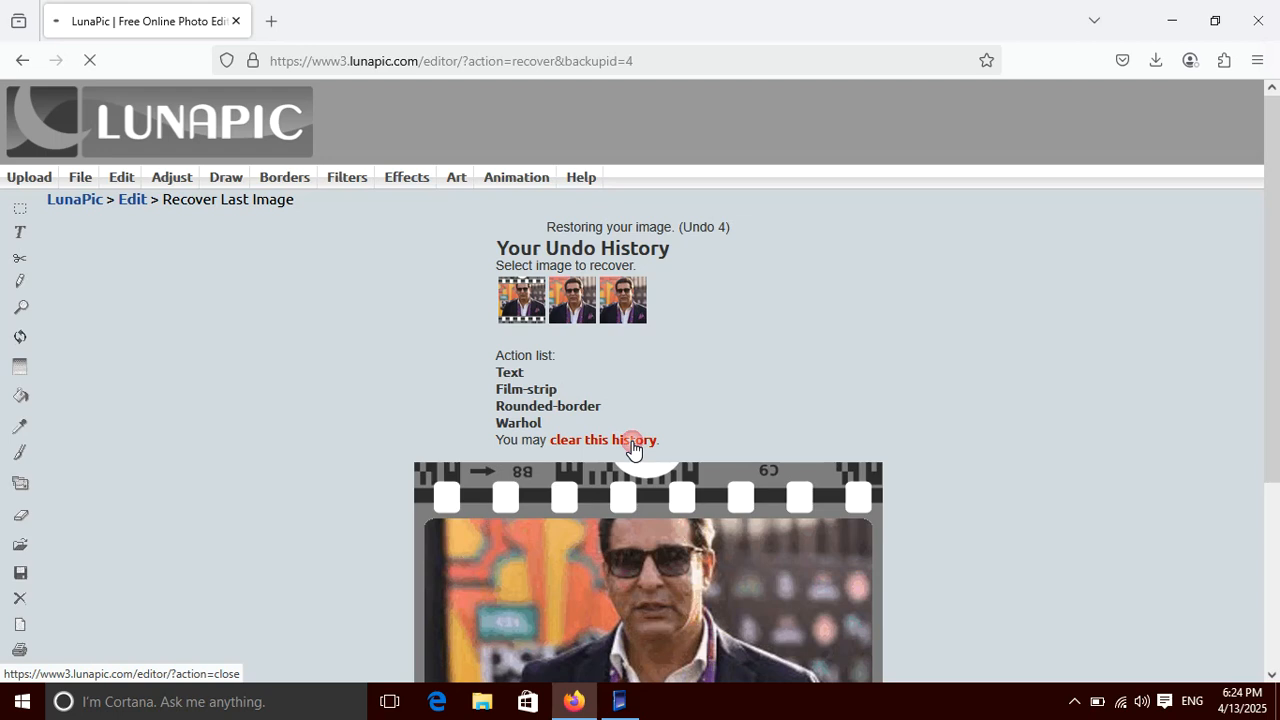
{"action": "left_click", "coordinate": [630, 441]}
{"action": "left_click", "coordinate": [477, 400]}
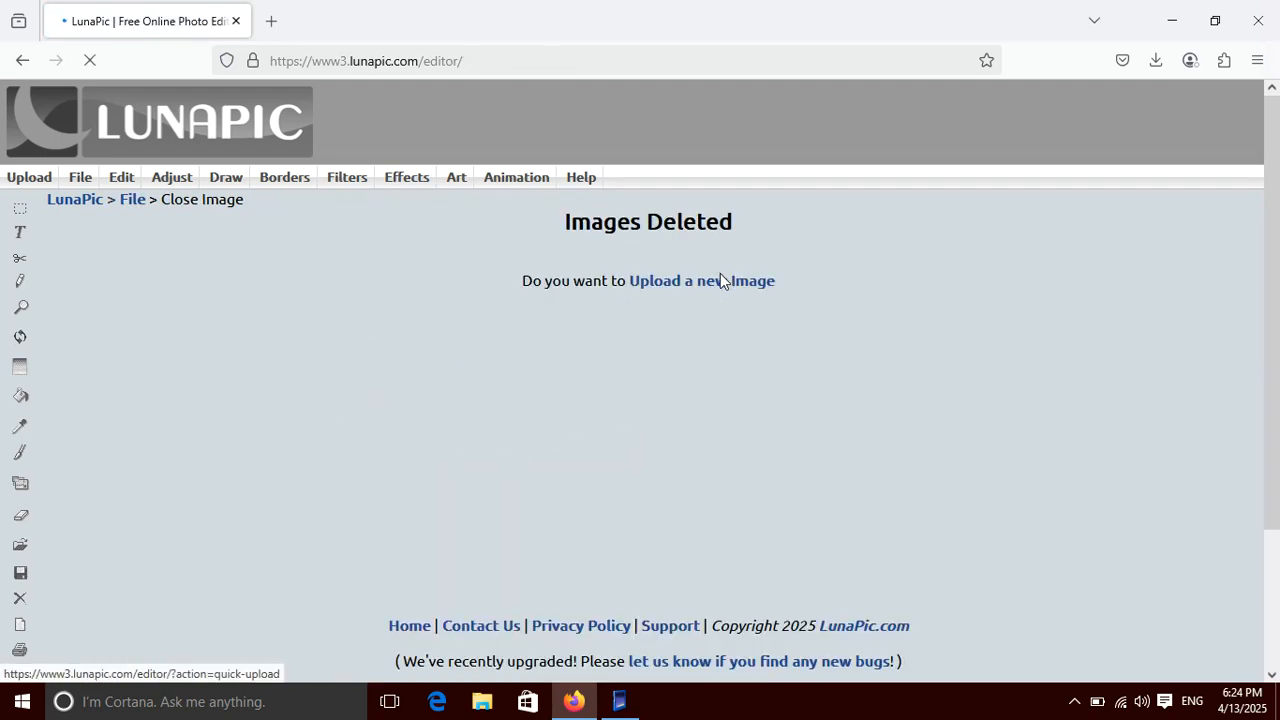
Step: Upload the portrait of the smiling man on a white background as a new image
{"action": "left_click", "coordinate": [686, 289]}
{"action": "left_click", "coordinate": [646, 285]}
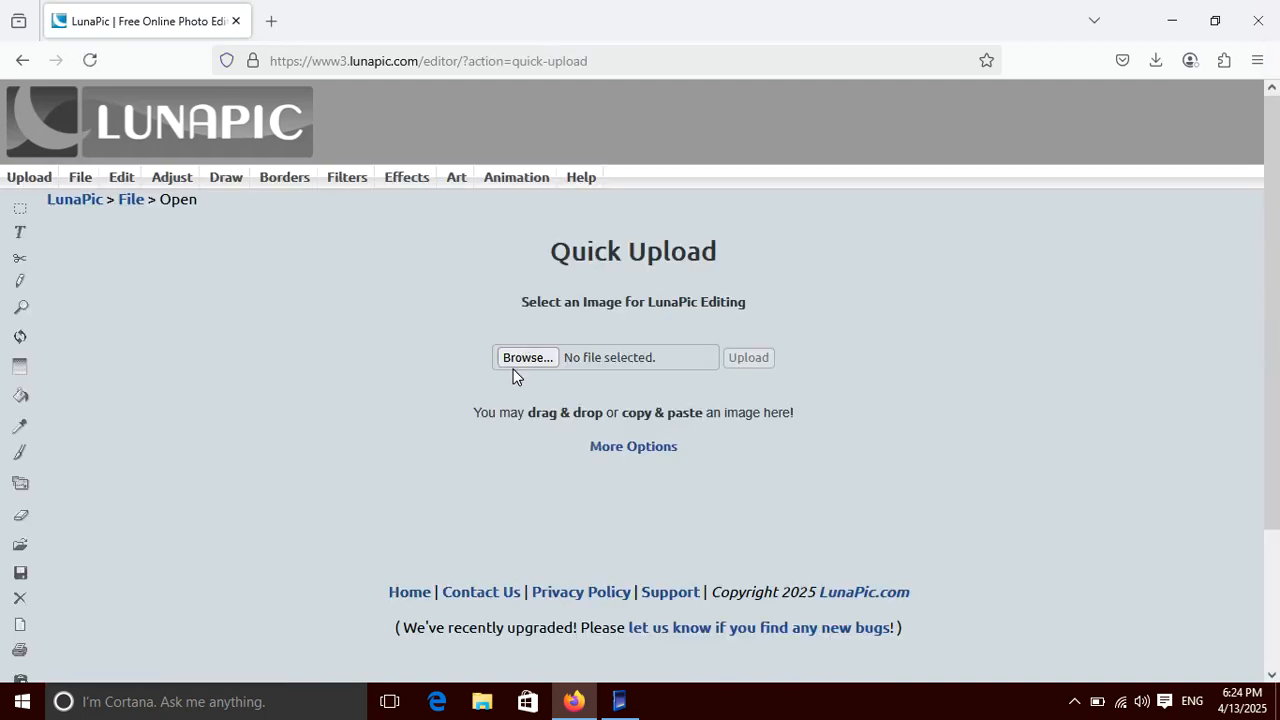
{"action": "left_click", "coordinate": [520, 365]}
{"action": "double_click", "coordinate": [334, 270]}
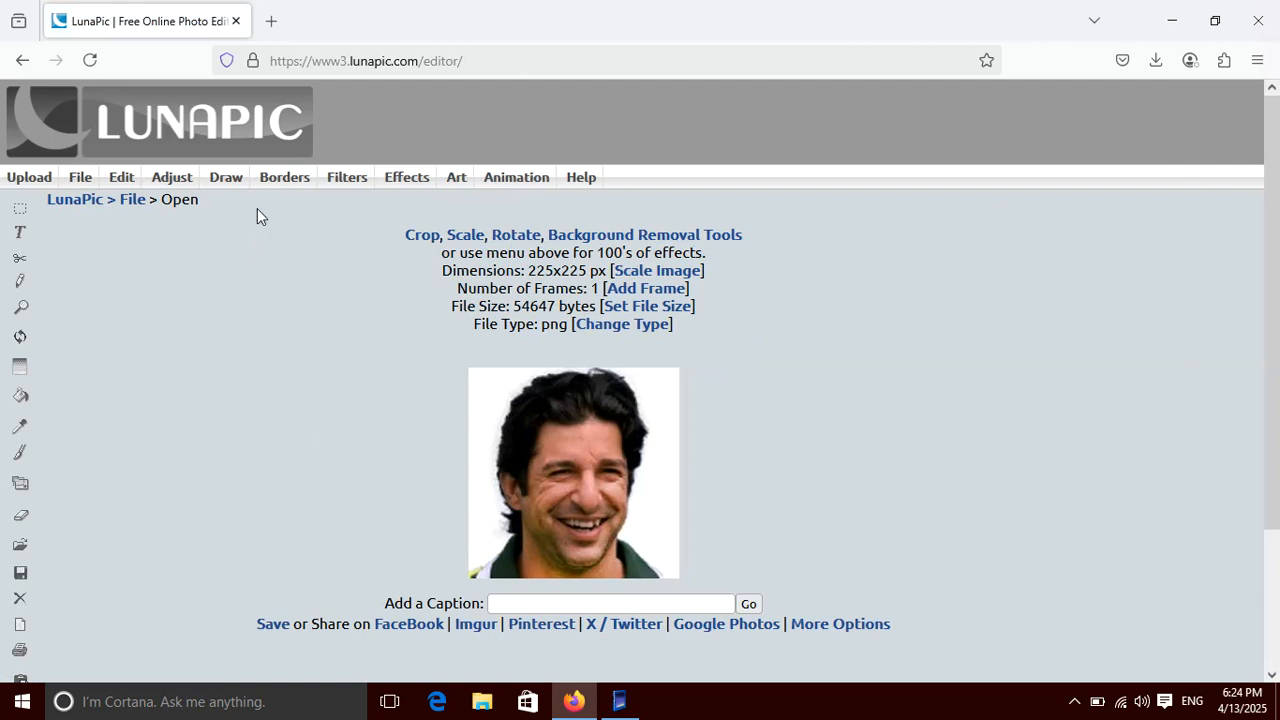
Step: Try the Beveled Edge border on the portrait and undo it
{"action": "mouse_move", "coordinate": [282, 177]}
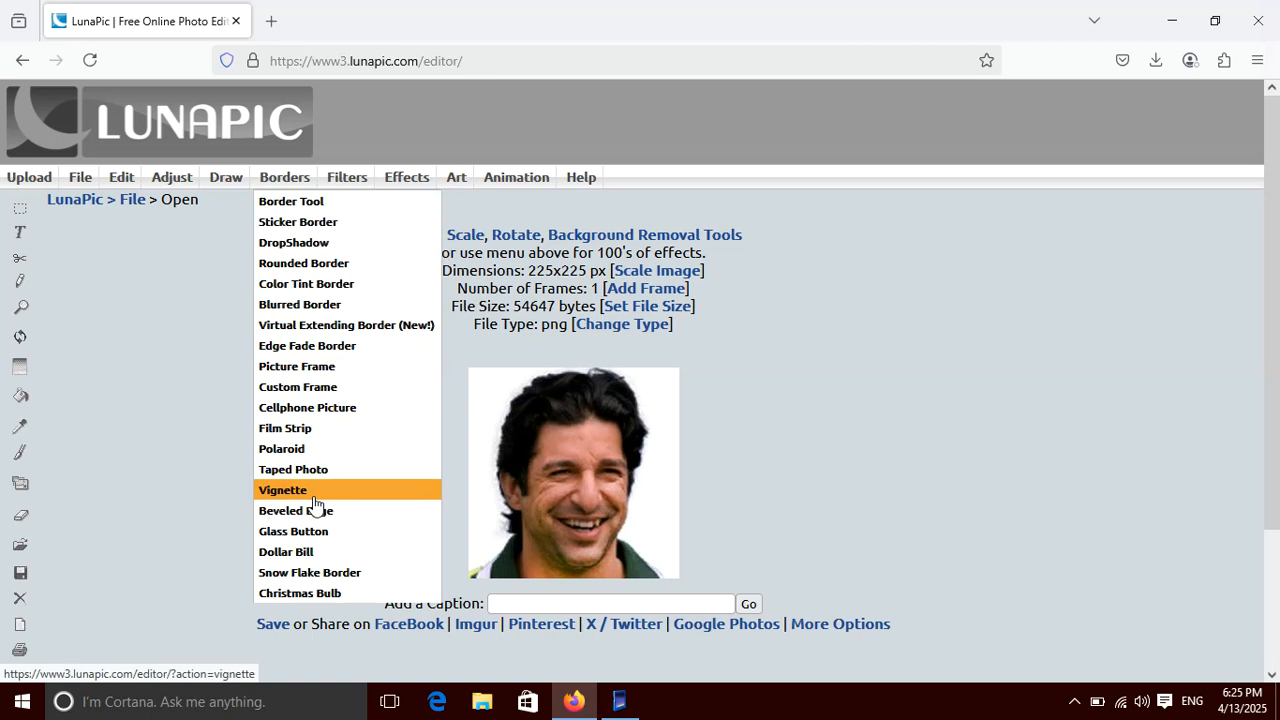
{"action": "left_click", "coordinate": [357, 511]}
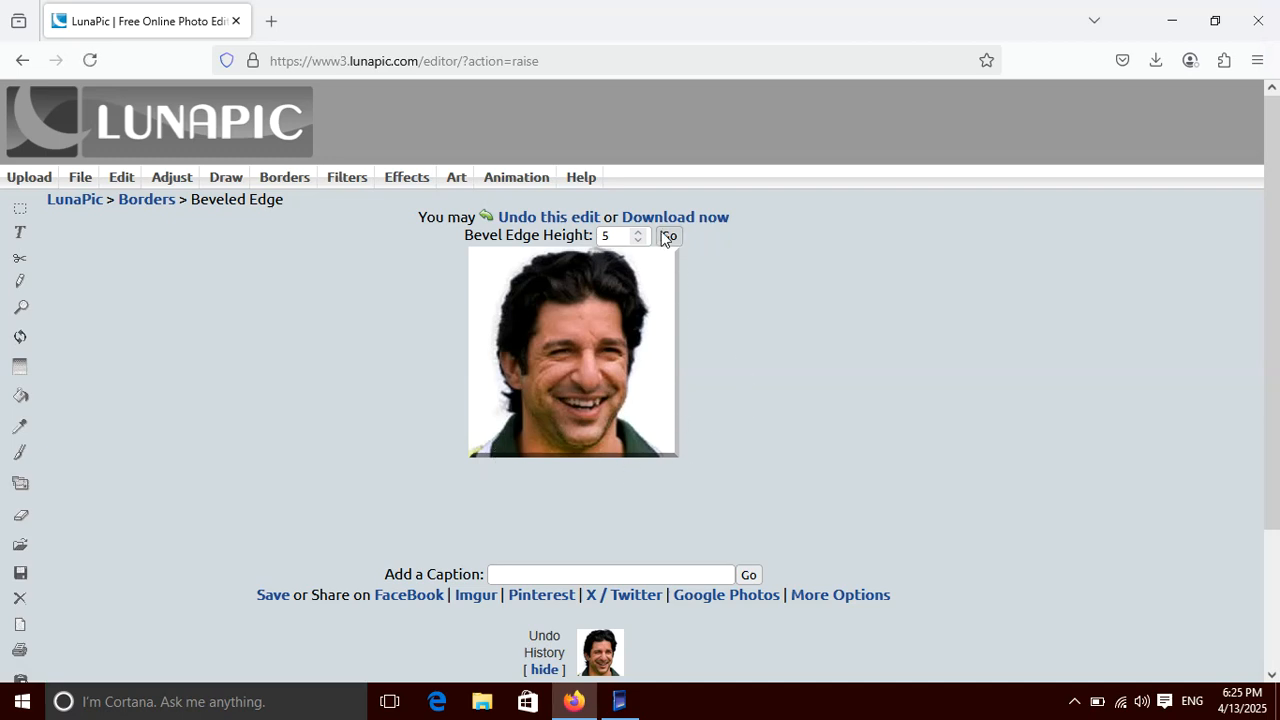
{"action": "left_click", "coordinate": [543, 220]}
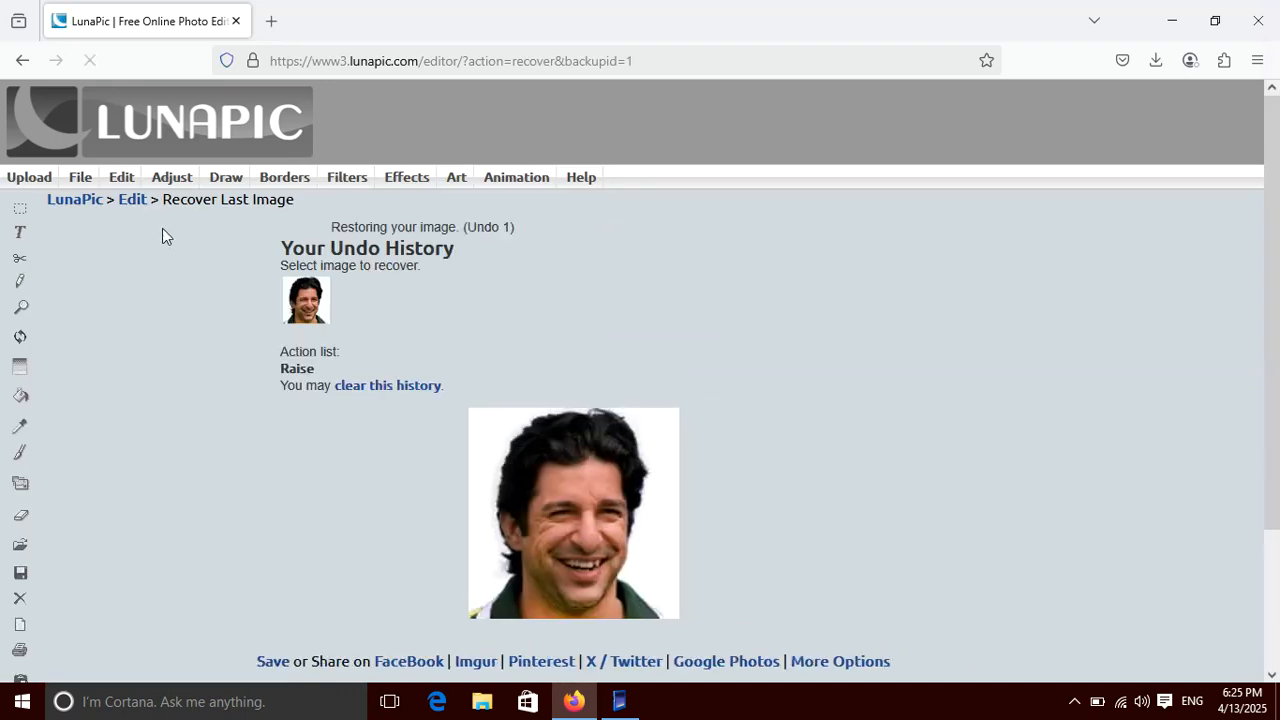
Step: Apply the Dollar Bill border to the portrait, trying the $100 and $10 bills before choosing $500, and close the browser
{"action": "mouse_move", "coordinate": [275, 177]}
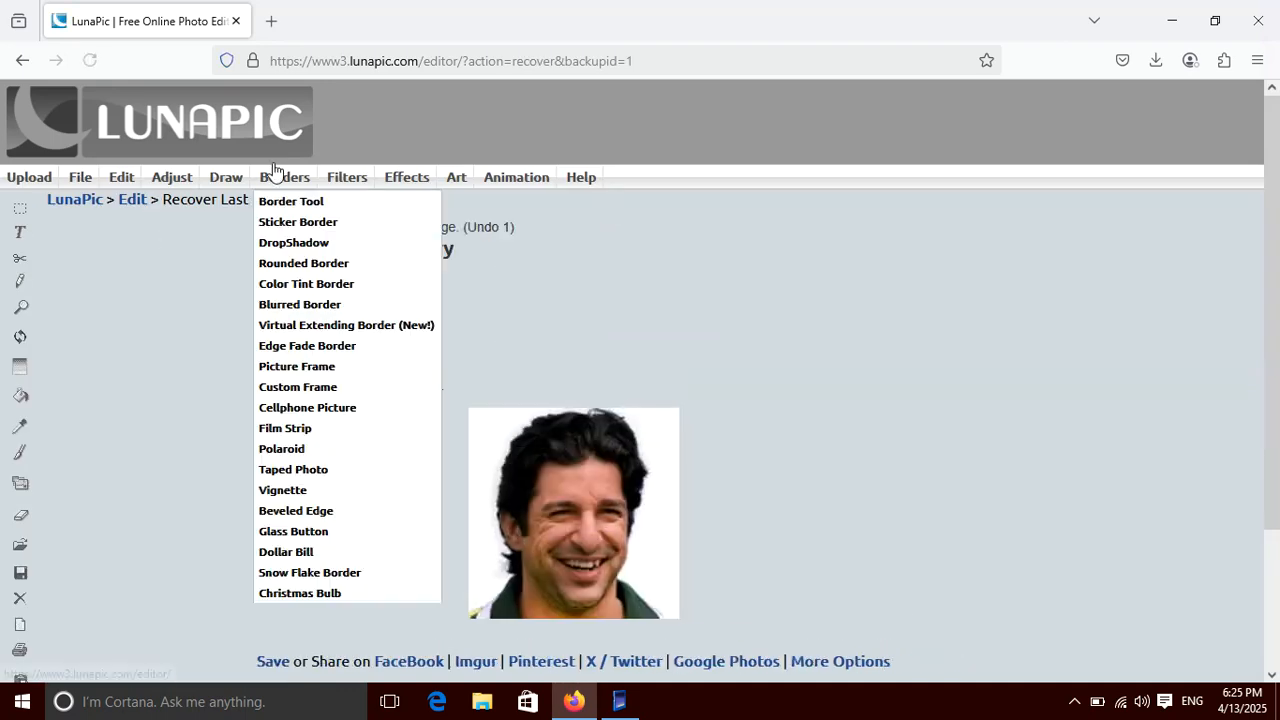
{"action": "left_click", "coordinate": [317, 556]}
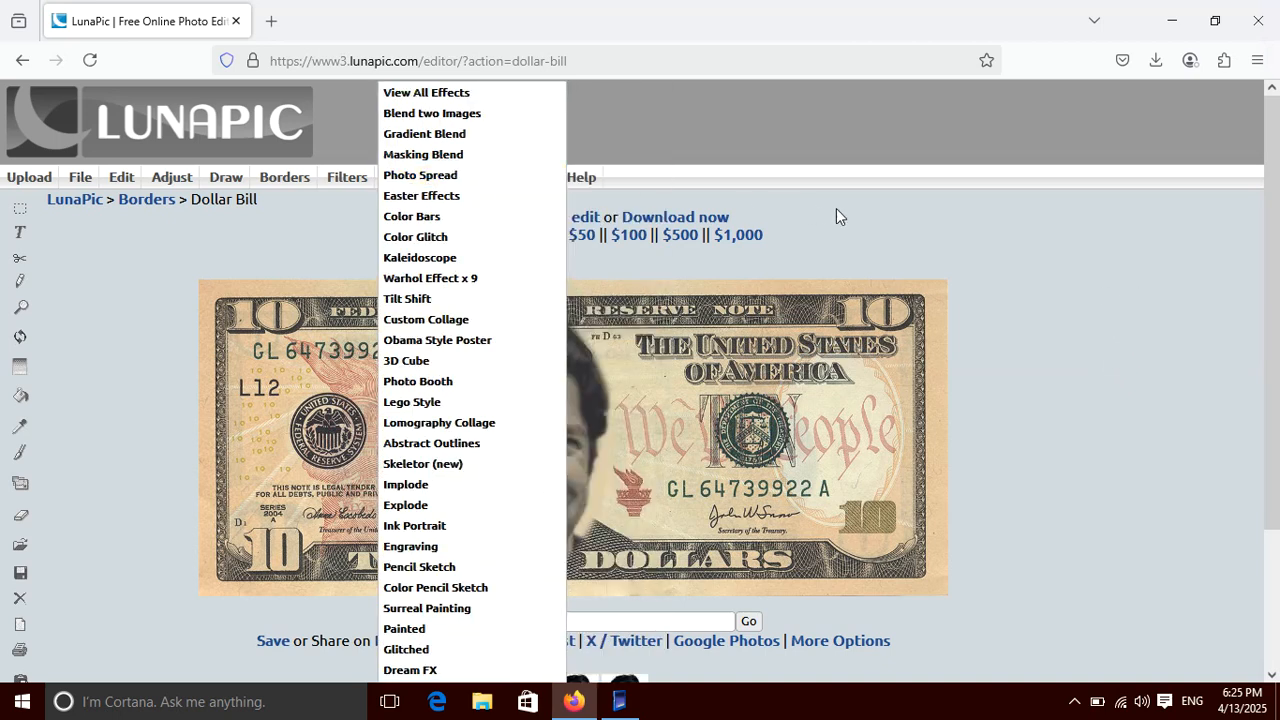
{"action": "left_click", "coordinate": [624, 236]}
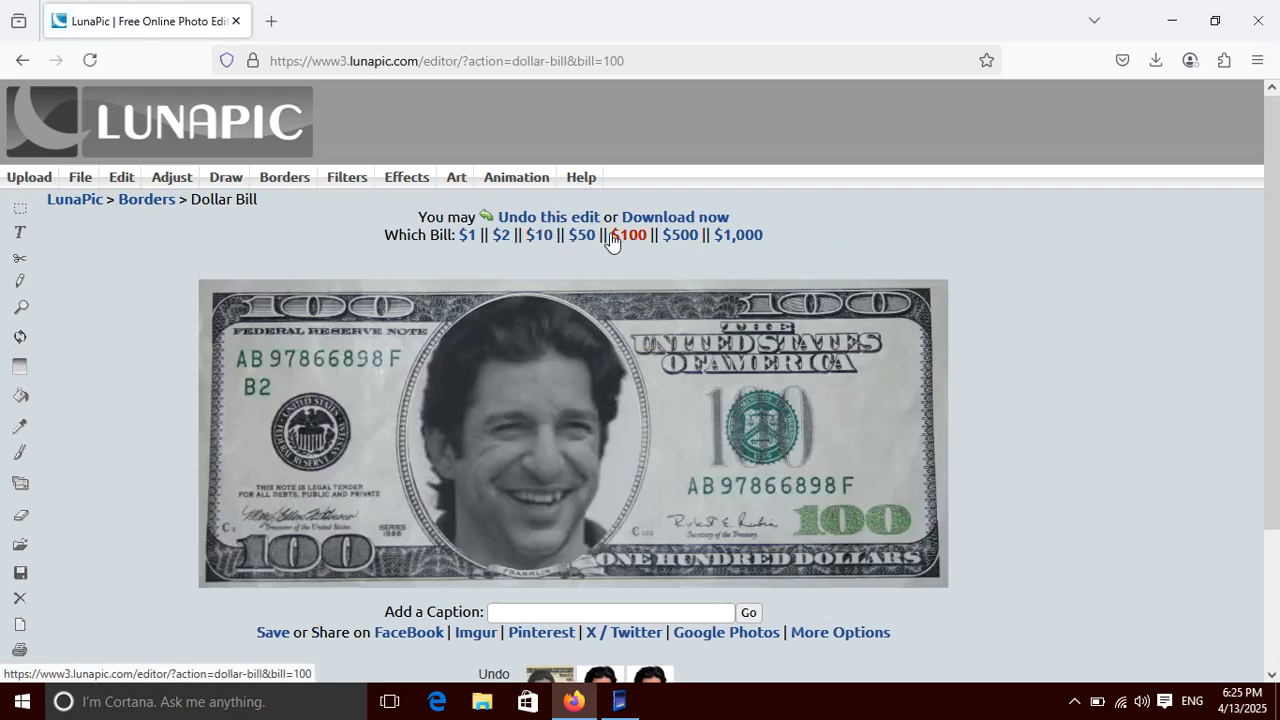
{"action": "left_click", "coordinate": [541, 238]}
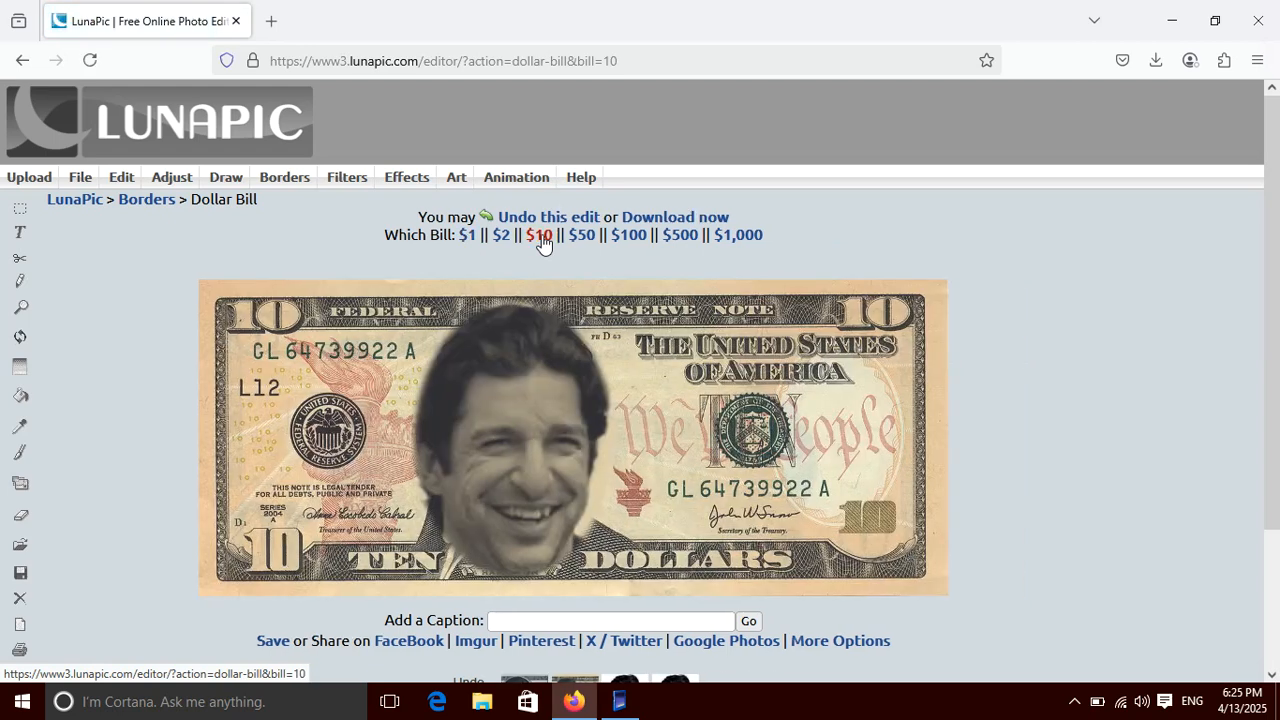
{"action": "left_click", "coordinate": [684, 238]}
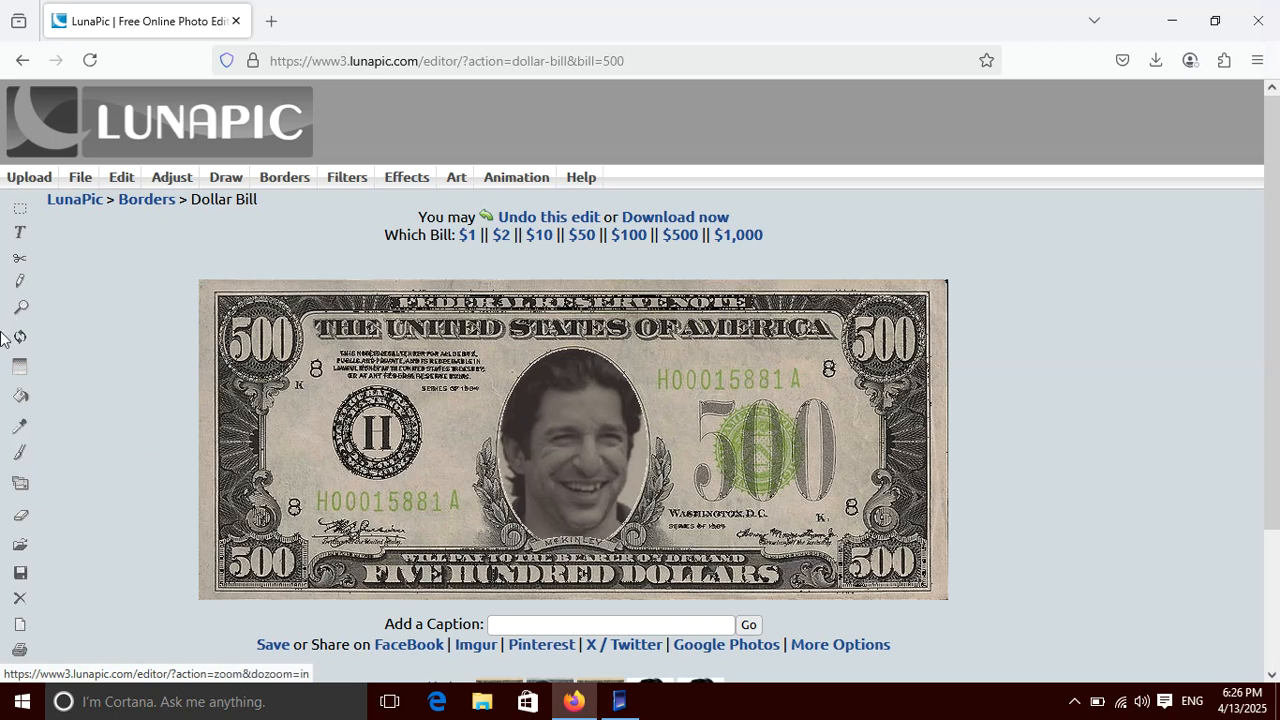
{"action": "left_click", "coordinate": [1250, 12]}
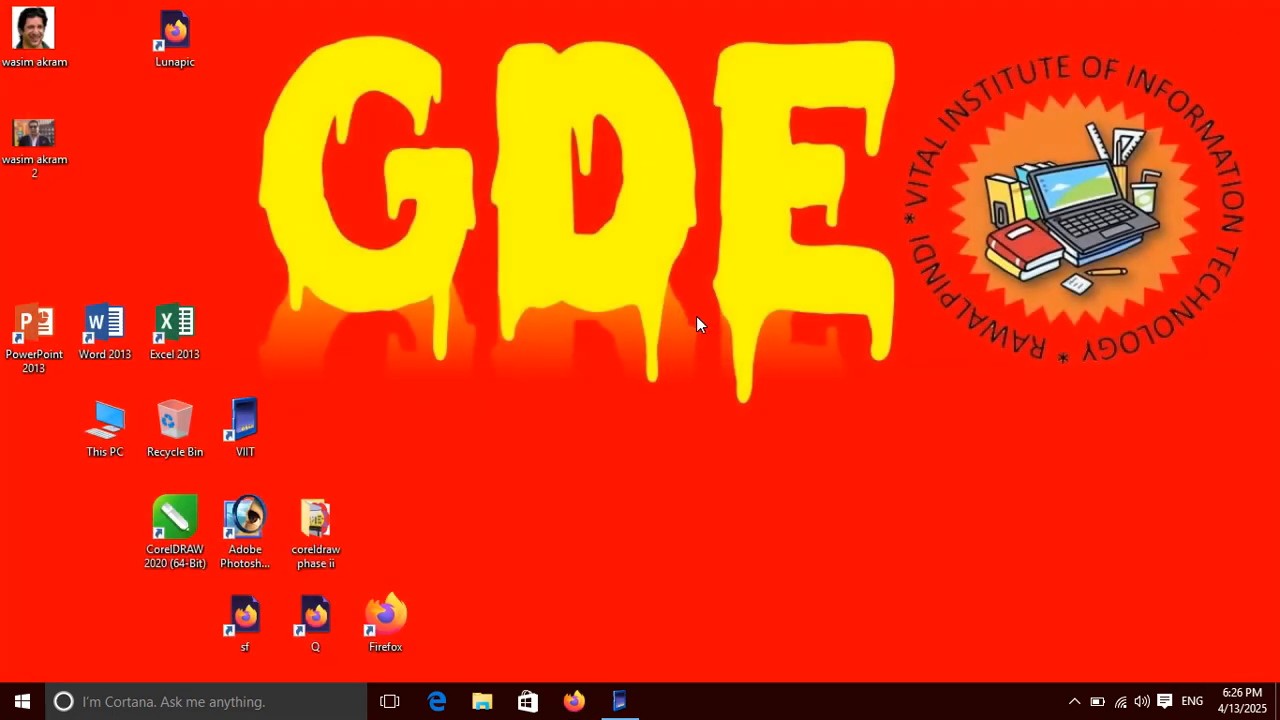